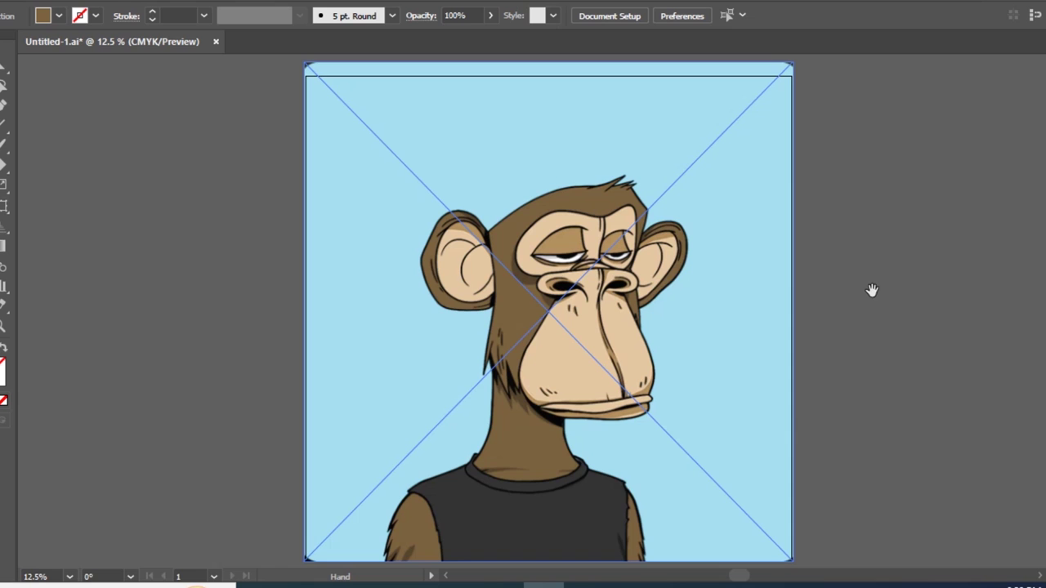
- Zoom to 25% and pan down to frame the ape's neck and shirt
{"action": "key", "text": "ctrl+equal"}
{"action": "key", "text": "ctrl+equal"}
{"action": "key", "text": "ctrl+minus"}
{"action": "key", "text": "ctrl+equal"}
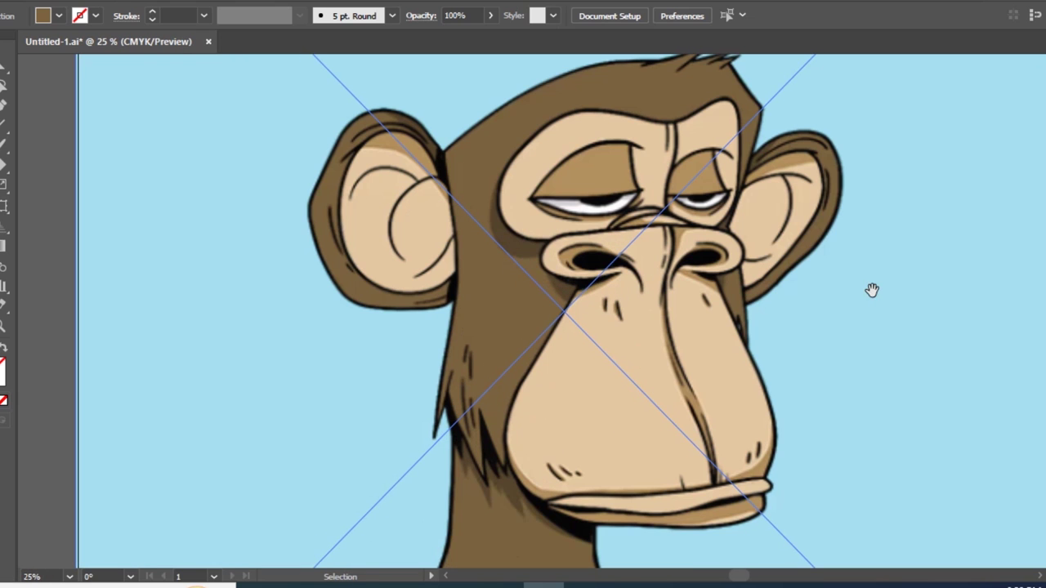
{"action": "mouse_move", "coordinate": [485, 409]}
{"action": "left_mouse_down"}
{"action": "mouse_move", "coordinate": [531, 283]}
{"action": "mouse_move", "coordinate": [512, 147]}
{"action": "left_mouse_up"}
{"action": "mouse_move", "coordinate": [541, 435]}
{"action": "left_mouse_down"}
{"action": "mouse_move", "coordinate": [539, 399]}
{"action": "mouse_move", "coordinate": [584, 461]}
{"action": "left_mouse_up"}
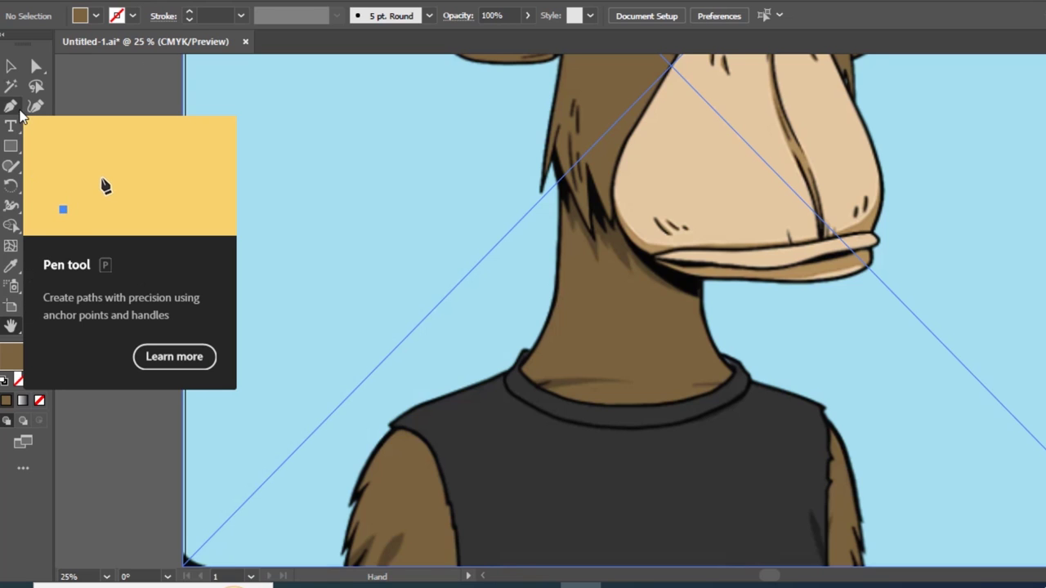
{"action": "left_click", "coordinate": [20, 111]}
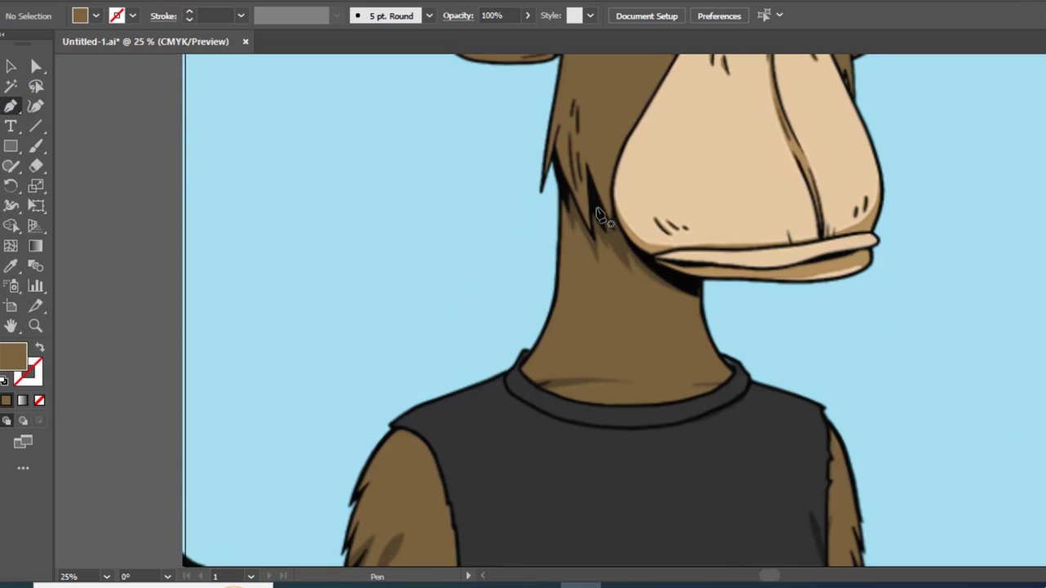
- Zoom to 50% and pan the view to frame the neck
{"action": "key", "text": "ctrl"}
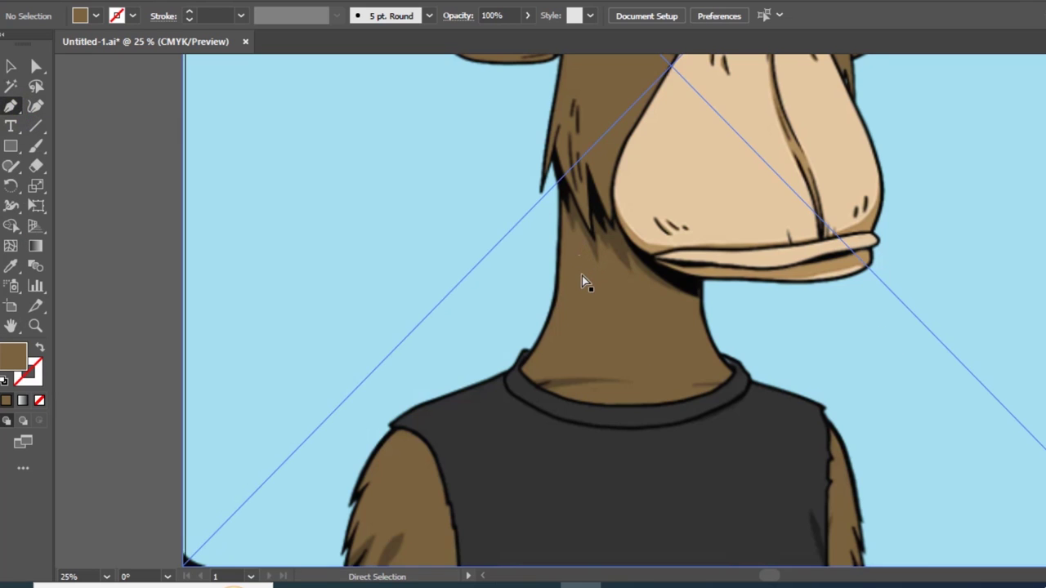
{"action": "scroll", "coordinate": [582, 282], "scroll_direction": "up", "scroll_amount": 1}
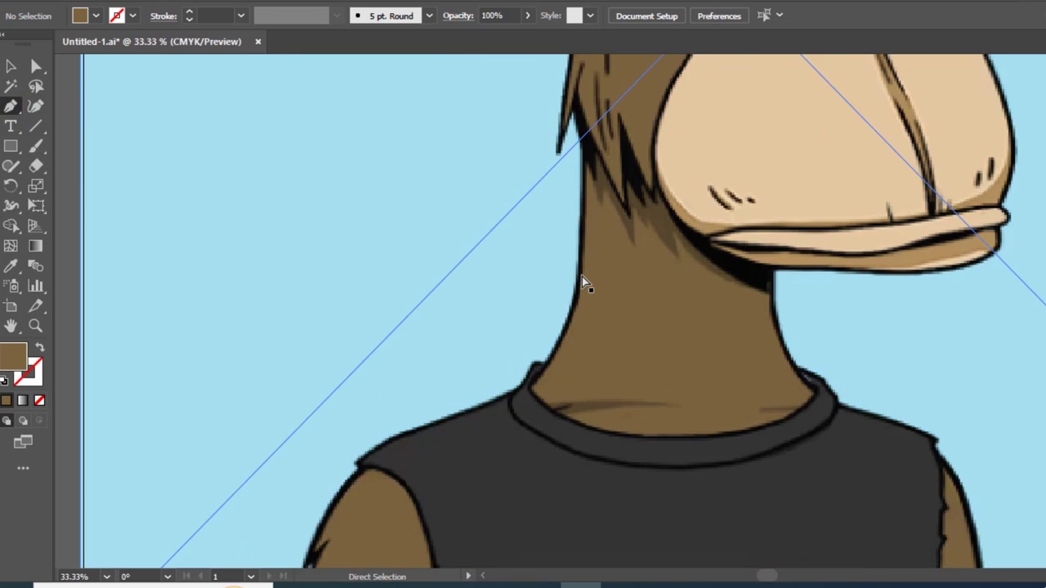
{"action": "scroll", "coordinate": [582, 282], "scroll_direction": "up", "scroll_amount": 1}
{"action": "key", "text": "space"}
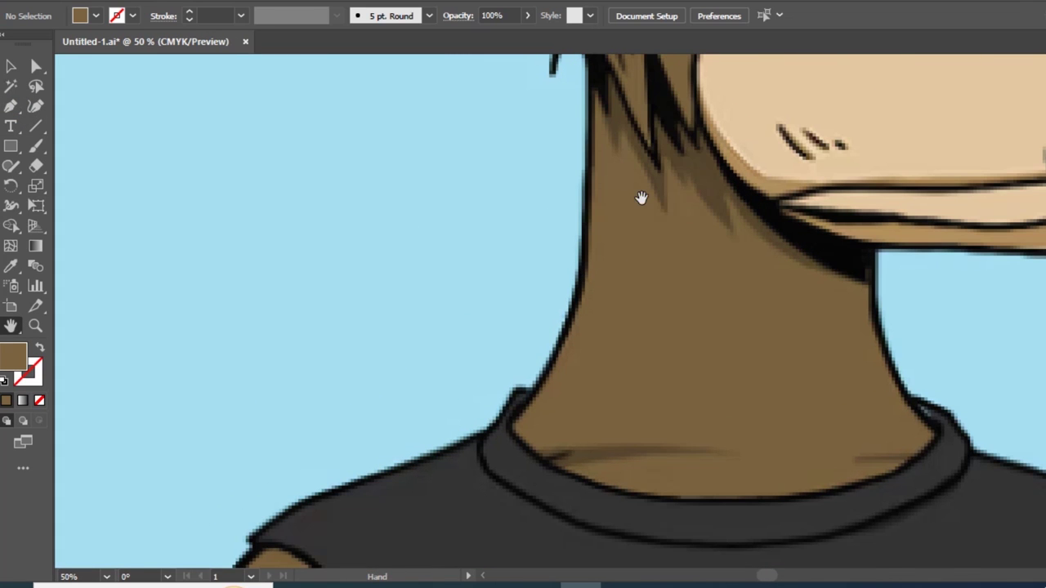
{"action": "left_click_drag", "start_coordinate": [641, 198], "coordinate": [638, 292]}
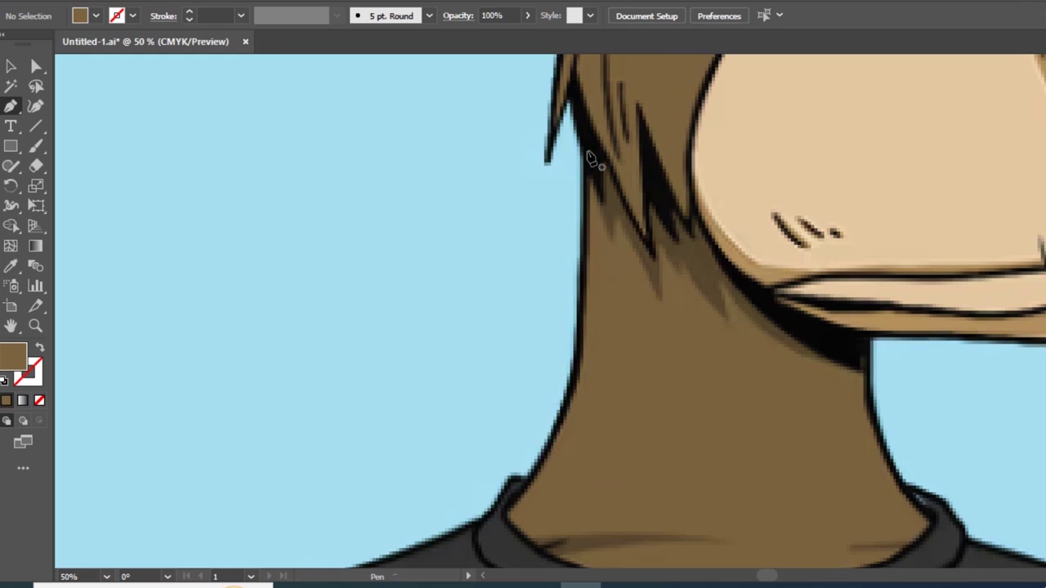
- Trace the neck's left edge down to the shoulder and set the path's fill to None
{"action": "left_click", "coordinate": [584, 152]}
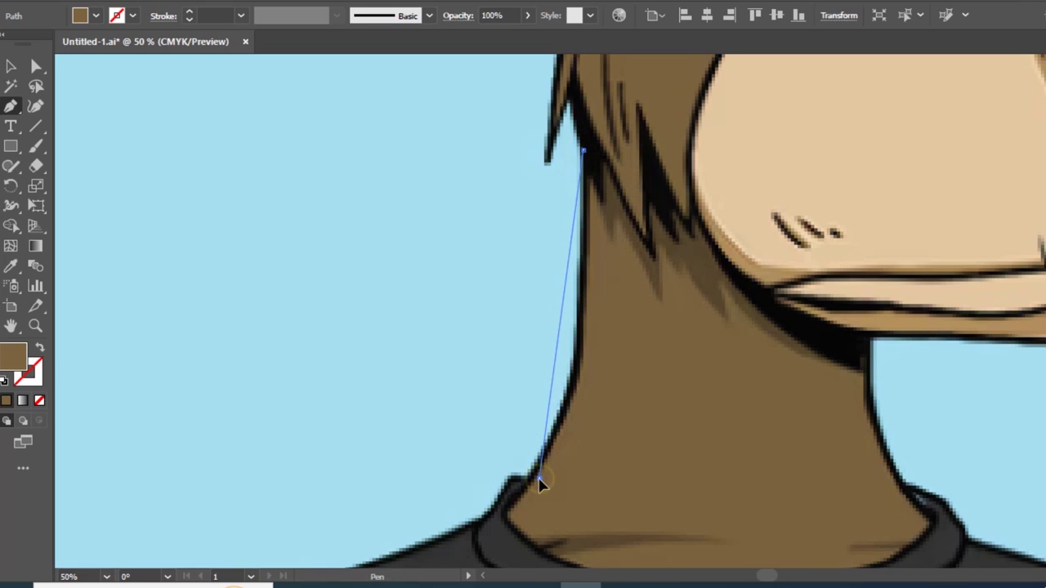
{"action": "left_click", "coordinate": [538, 479]}
{"action": "key", "text": "ctrl+z"}
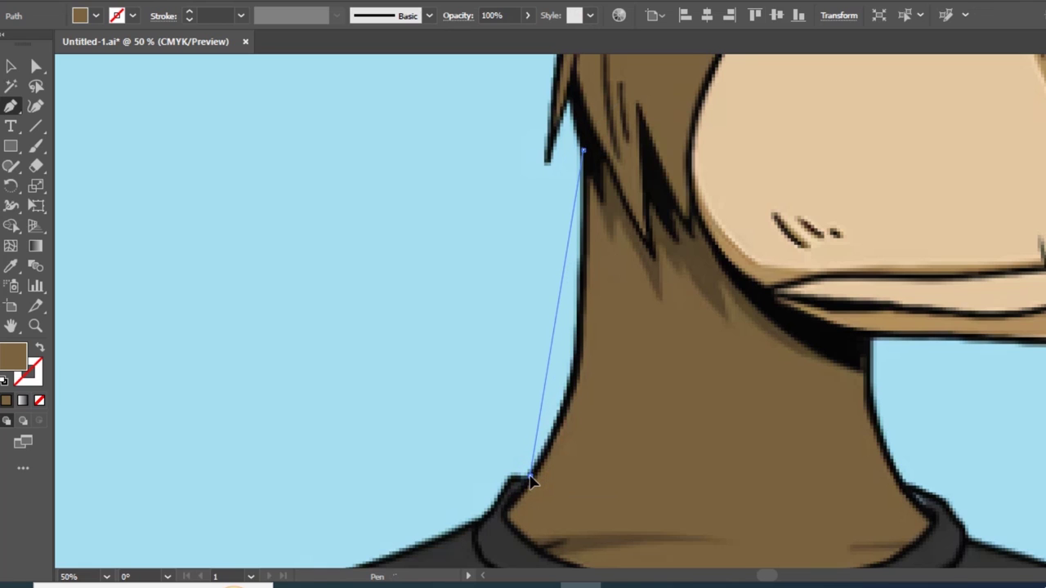
{"action": "left_click_drag", "start_coordinate": [527, 482], "coordinate": [473, 541]}
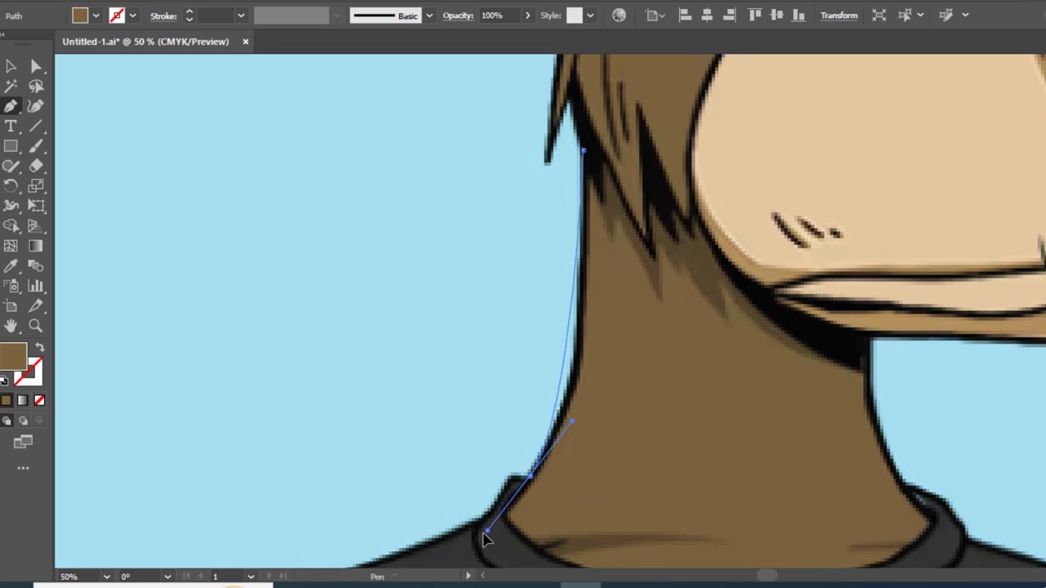
{"action": "left_click_drag", "start_coordinate": [473, 546], "coordinate": [465, 542]}
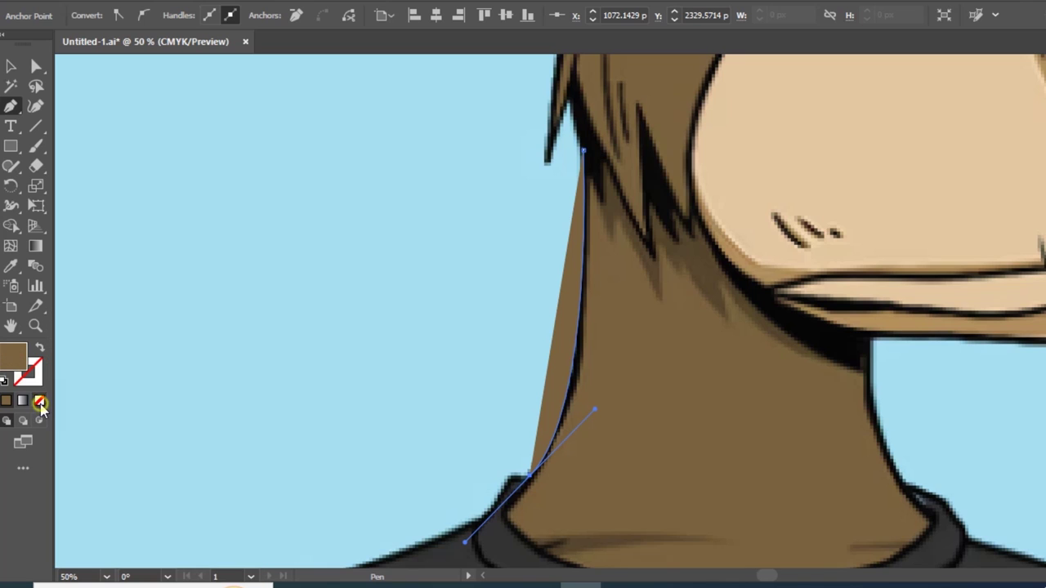
{"action": "left_click", "coordinate": [40, 401]}
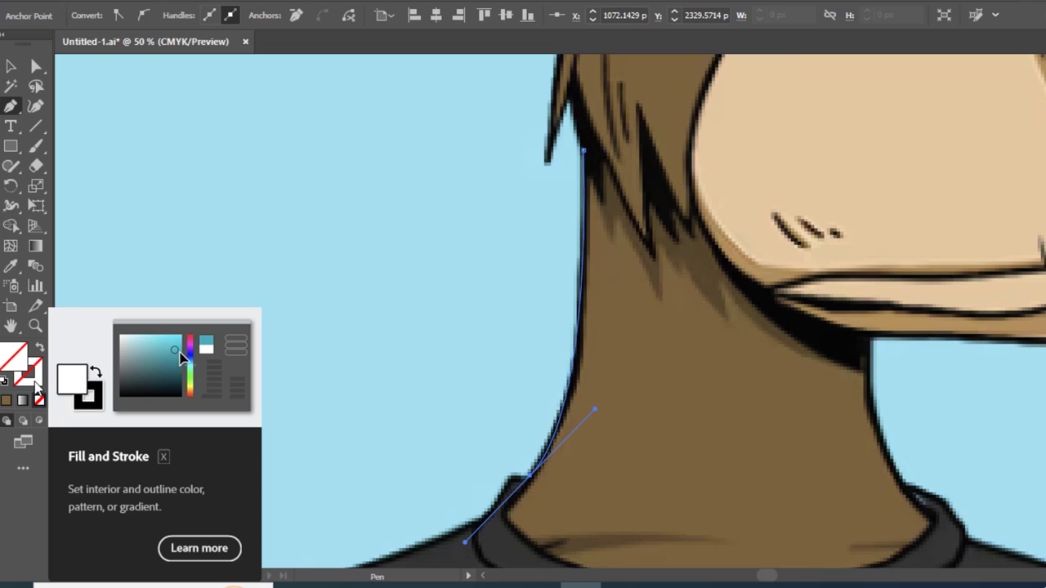
{"action": "left_click", "coordinate": [34, 383]}
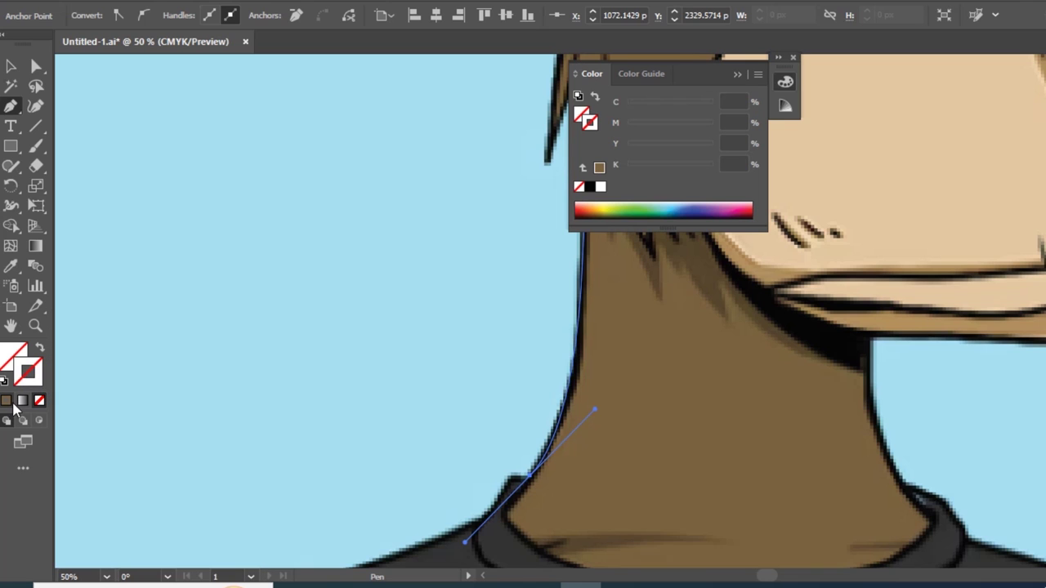
- Set the neck path's stroke to bright red (C0 M100 Y100 K0)
{"action": "left_click", "coordinate": [10, 402]}
{"action": "double_click", "coordinate": [25, 383]}
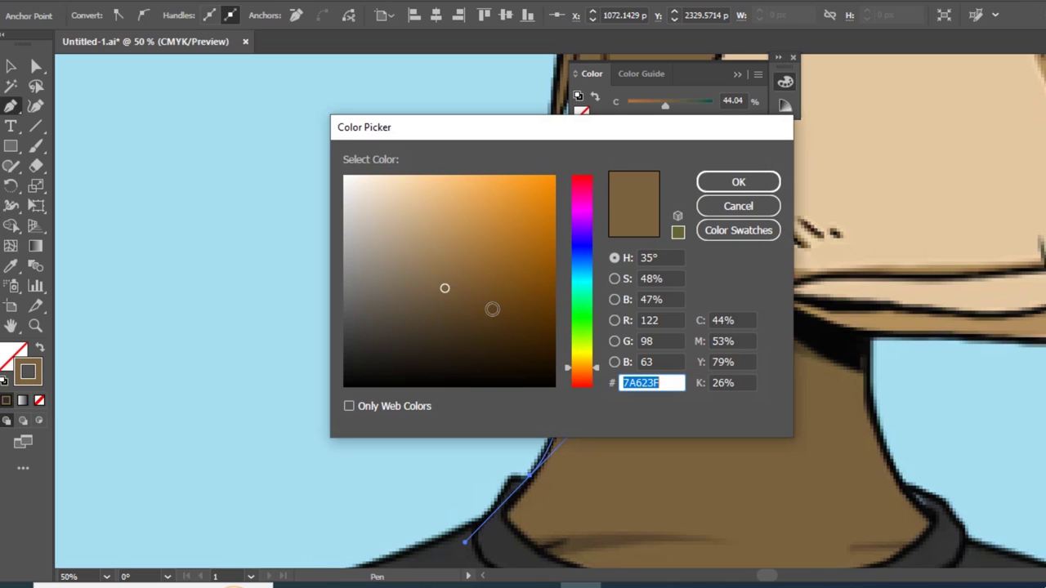
{"action": "left_click_drag", "start_coordinate": [445, 290], "coordinate": [479, 310]}
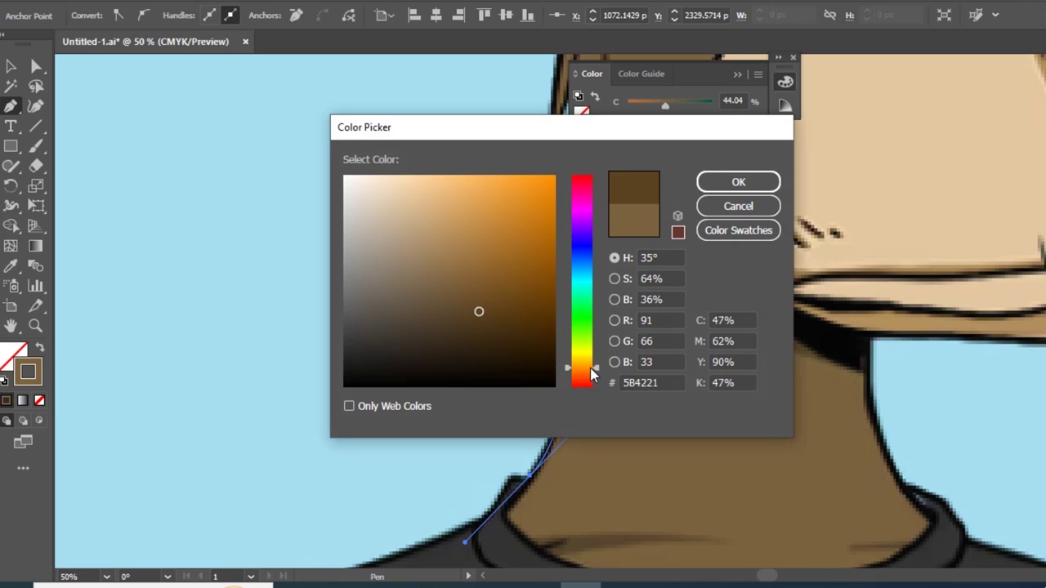
{"action": "left_click_drag", "start_coordinate": [583, 368], "coordinate": [591, 387]}
{"action": "mouse_move", "coordinate": [498, 314]}
{"action": "left_mouse_down"}
{"action": "mouse_move", "coordinate": [499, 287]}
{"action": "mouse_move", "coordinate": [477, 313]}
{"action": "left_mouse_up"}
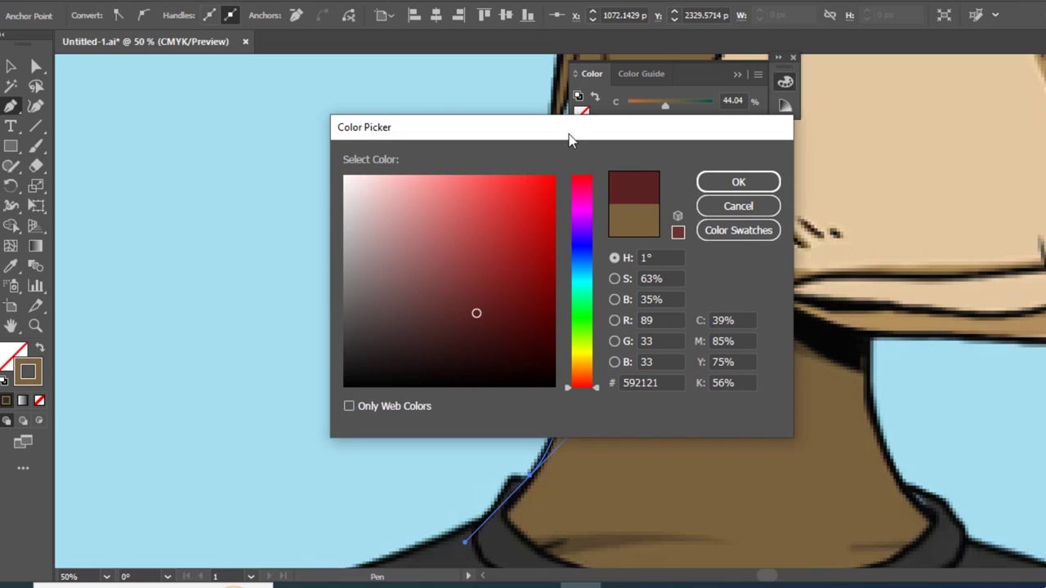
{"action": "left_click", "coordinate": [550, 180]}
{"action": "left_click", "coordinate": [738, 206]}
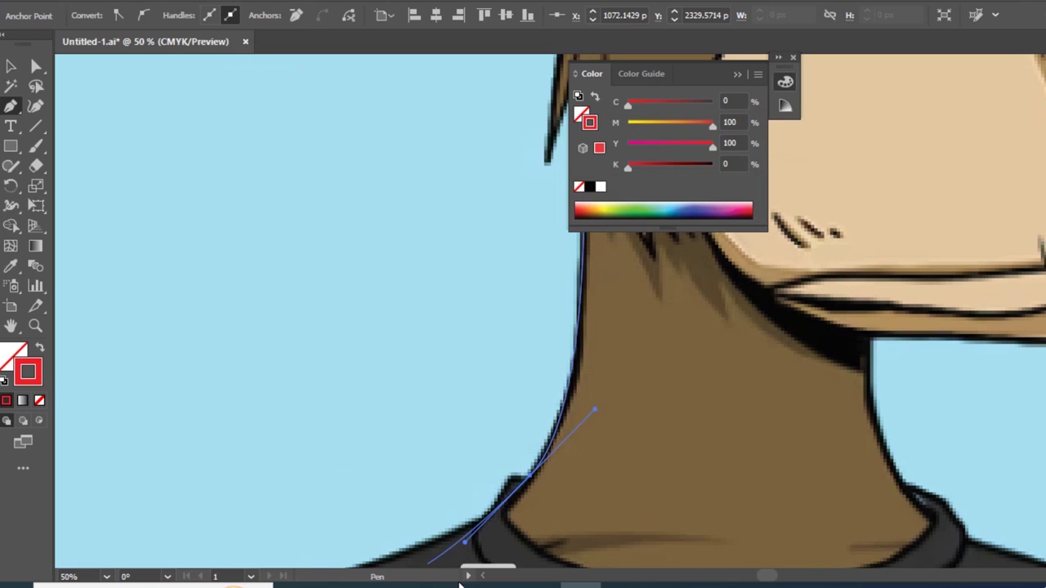
{"action": "mouse_move", "coordinate": [595, 424]}
{"action": "left_mouse_down"}
{"action": "mouse_move", "coordinate": [549, 411]}
{"action": "mouse_move", "coordinate": [532, 497]}
{"action": "mouse_move", "coordinate": [602, 278]}
{"action": "left_mouse_up"}
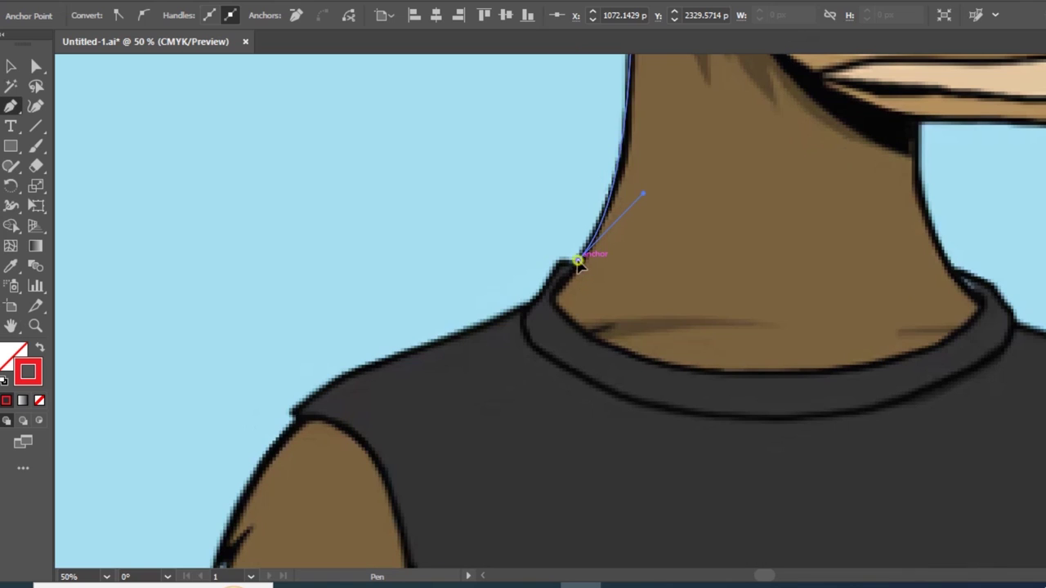
- Extend the path over the top of the left shoulder, redoing a misplaced anchor
{"action": "mouse_move", "coordinate": [579, 263]}
{"action": "left_mouse_down"}
{"action": "mouse_move", "coordinate": [500, 315]}
{"action": "mouse_move", "coordinate": [299, 273]}
{"action": "mouse_move", "coordinate": [303, 351]}
{"action": "mouse_move", "coordinate": [285, 397]}
{"action": "mouse_move", "coordinate": [303, 411]}
{"action": "mouse_move", "coordinate": [263, 429]}
{"action": "mouse_move", "coordinate": [261, 420]}
{"action": "left_mouse_up"}
{"action": "key", "text": "ctrl+z"}
{"action": "key", "text": "ctrl+z"}
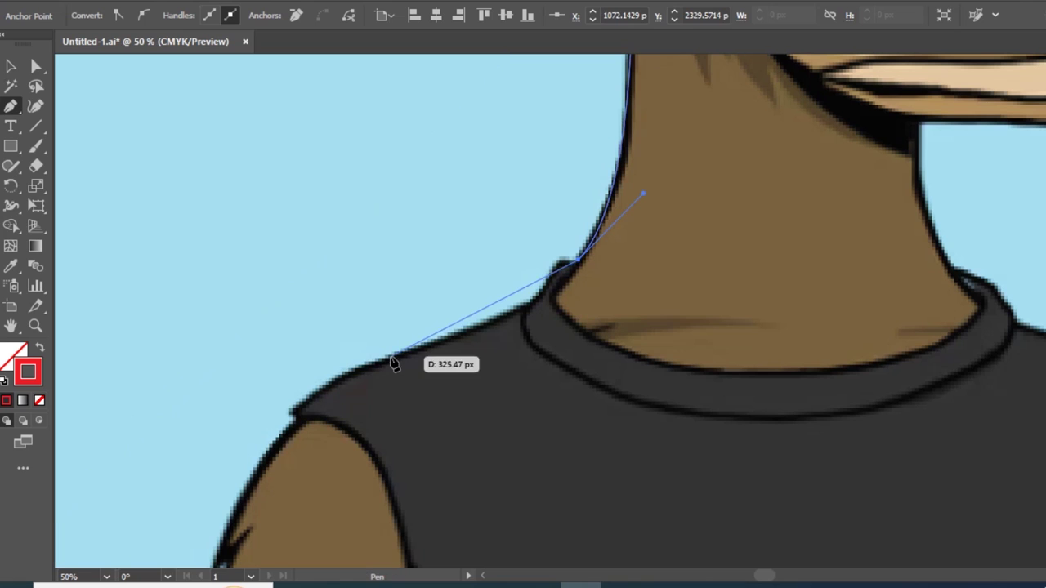
{"action": "left_click_drag", "start_coordinate": [373, 361], "coordinate": [310, 370]}
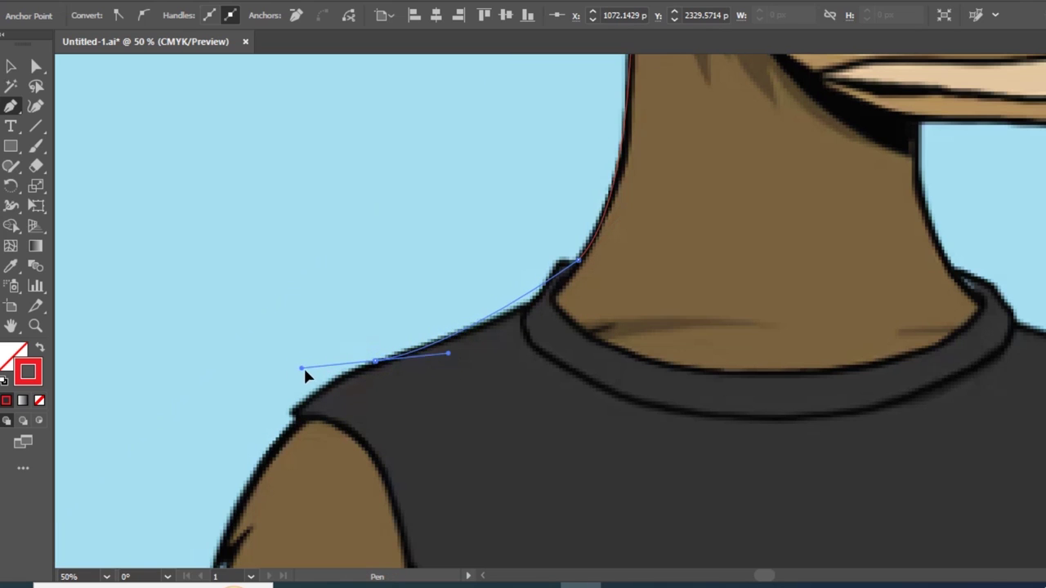
{"action": "mouse_move", "coordinate": [315, 374]}
{"action": "left_mouse_down"}
{"action": "mouse_move", "coordinate": [259, 349]}
{"action": "mouse_move", "coordinate": [272, 373]}
{"action": "left_mouse_up"}
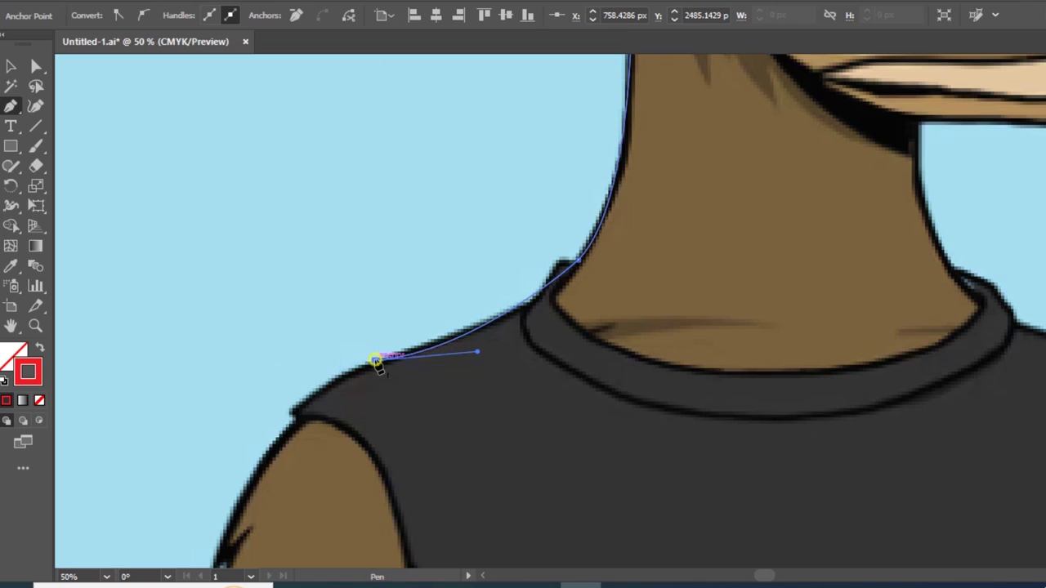
{"action": "left_click", "coordinate": [275, 454], "text": "ctrl"}
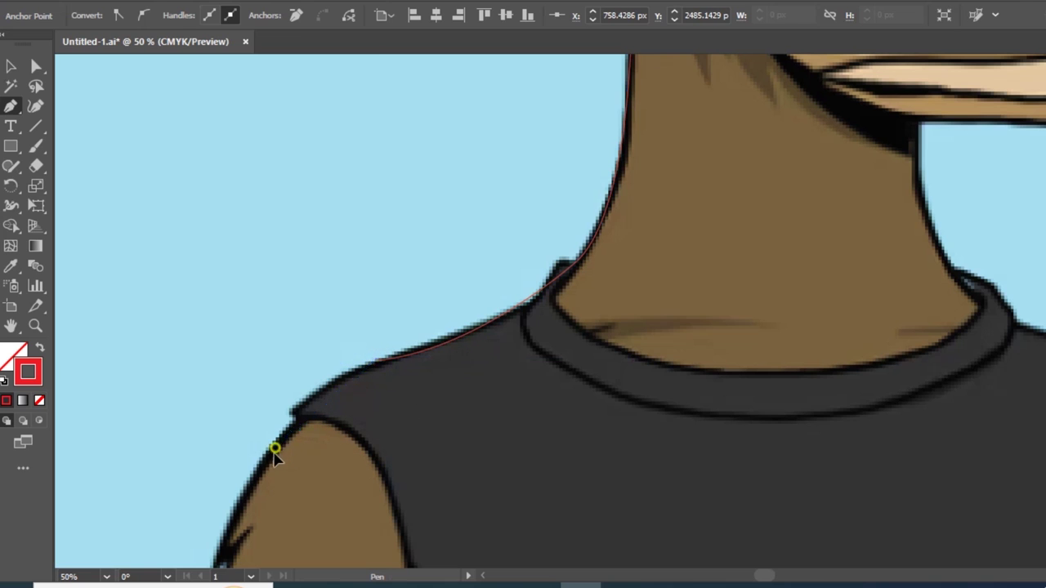
{"action": "left_click", "coordinate": [276, 451]}
{"action": "left_click_drag", "start_coordinate": [473, 437], "coordinate": [424, 287]}
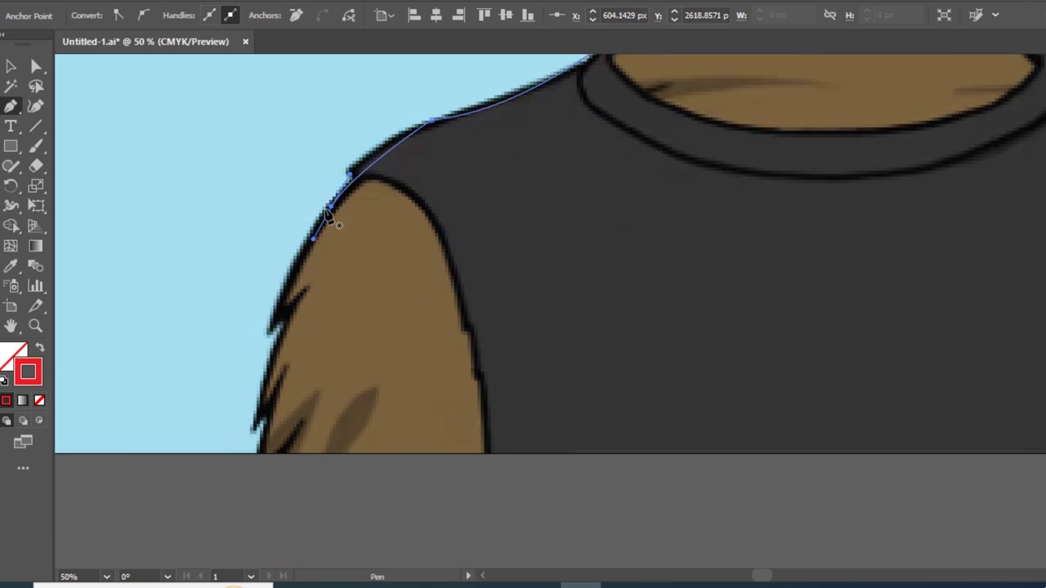
- Zigzag the path down the arm's fur spikes to the artboard's bottom edge
{"action": "left_click", "coordinate": [333, 208]}
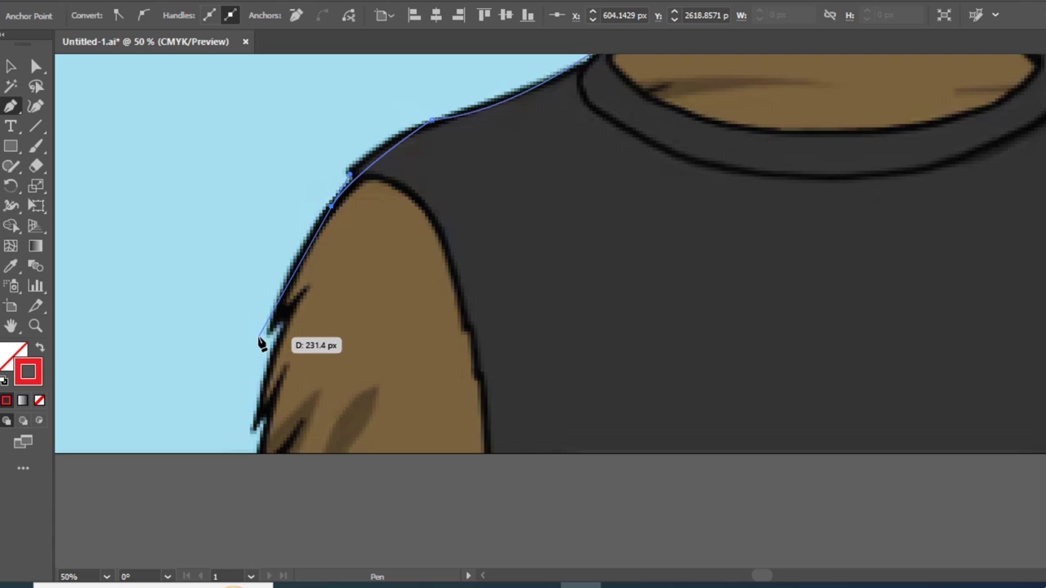
{"action": "left_click", "coordinate": [270, 329]}
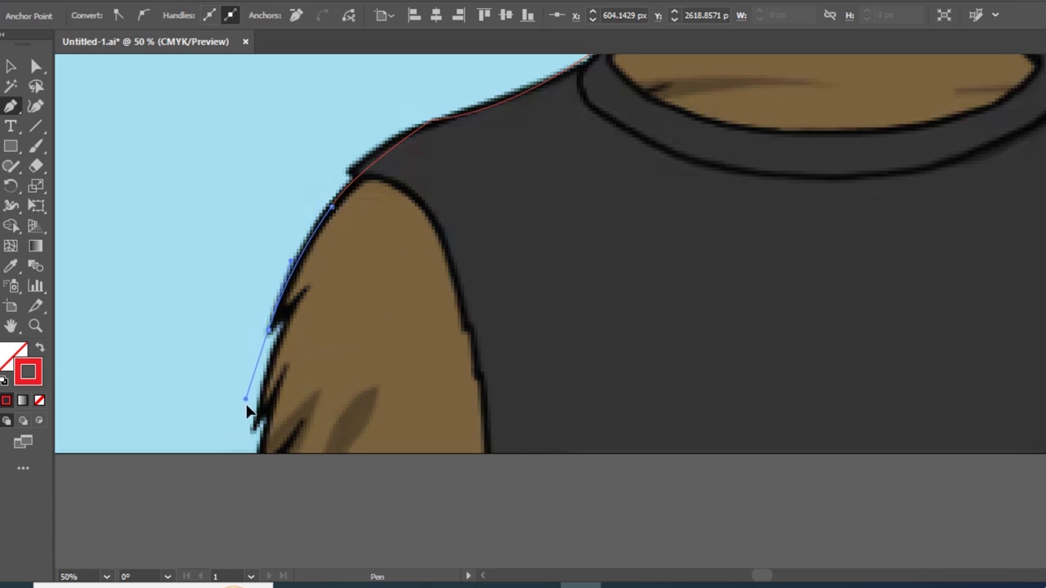
{"action": "left_click_drag", "start_coordinate": [270, 328], "coordinate": [300, 315]}
{"action": "left_click", "coordinate": [304, 286]}
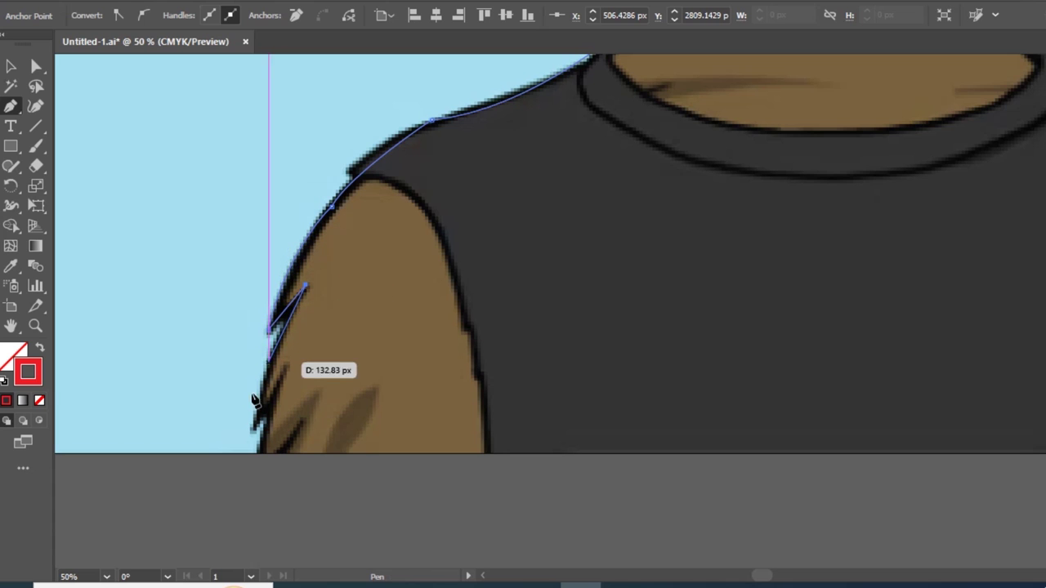
{"action": "left_click_drag", "start_coordinate": [253, 426], "coordinate": [253, 468]}
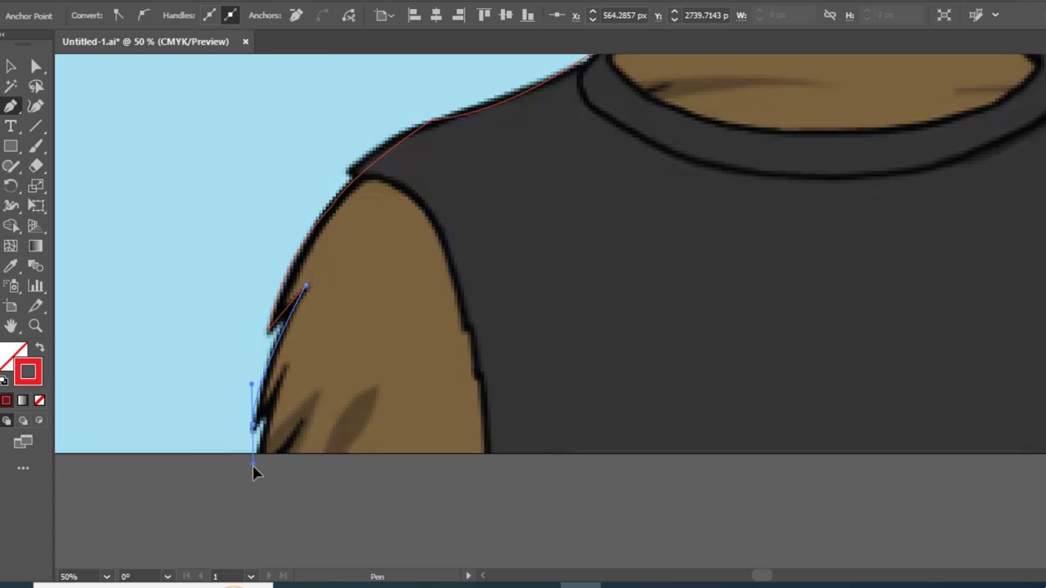
{"action": "left_click_drag", "start_coordinate": [245, 498], "coordinate": [243, 497]}
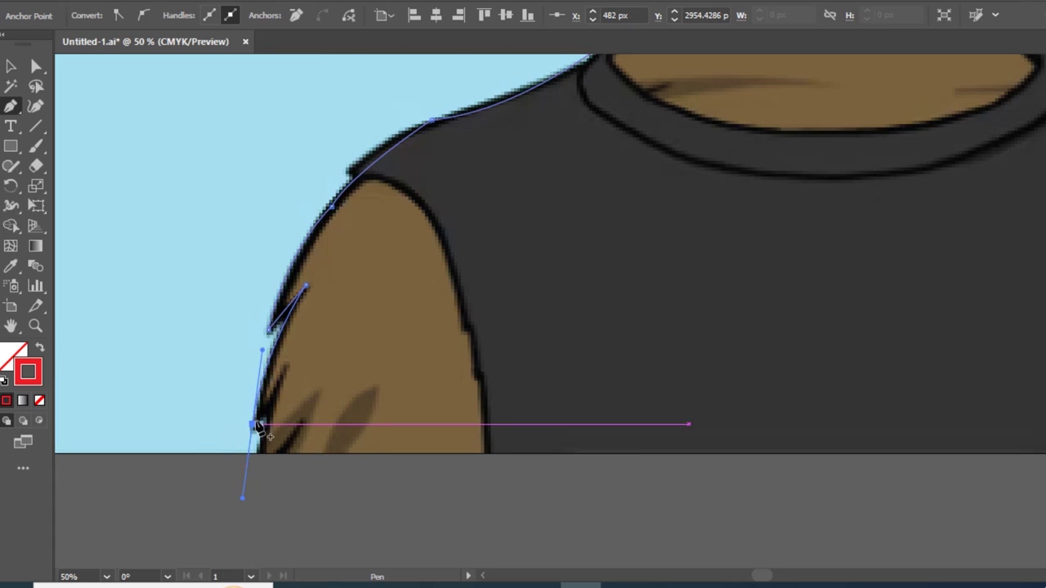
{"action": "left_click_drag", "start_coordinate": [255, 427], "coordinate": [255, 462]}
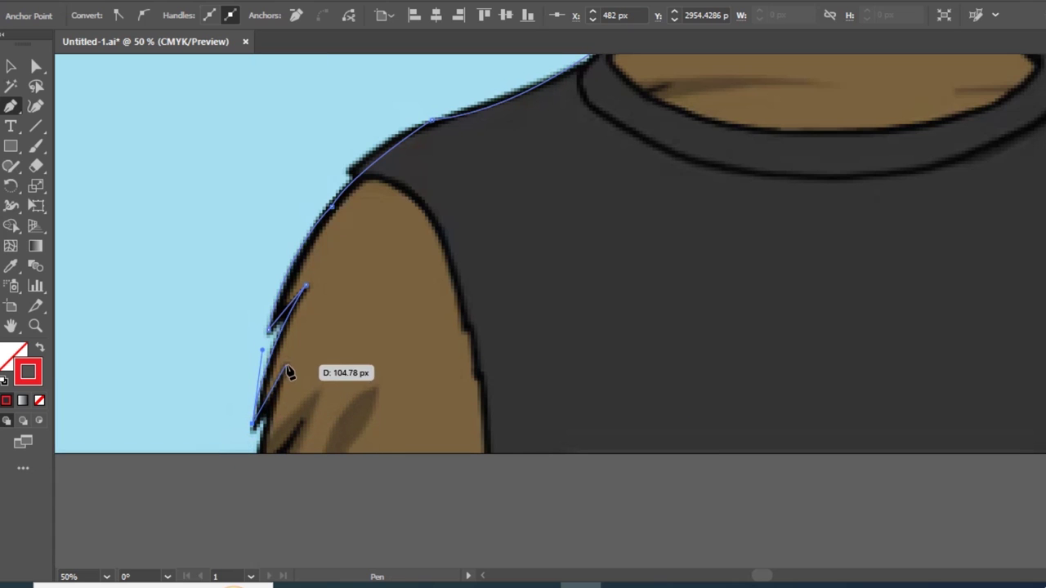
{"action": "mouse_move", "coordinate": [255, 461]}
{"action": "left_mouse_down"}
{"action": "mouse_move", "coordinate": [286, 445]}
{"action": "mouse_move", "coordinate": [292, 456]}
{"action": "left_mouse_up"}
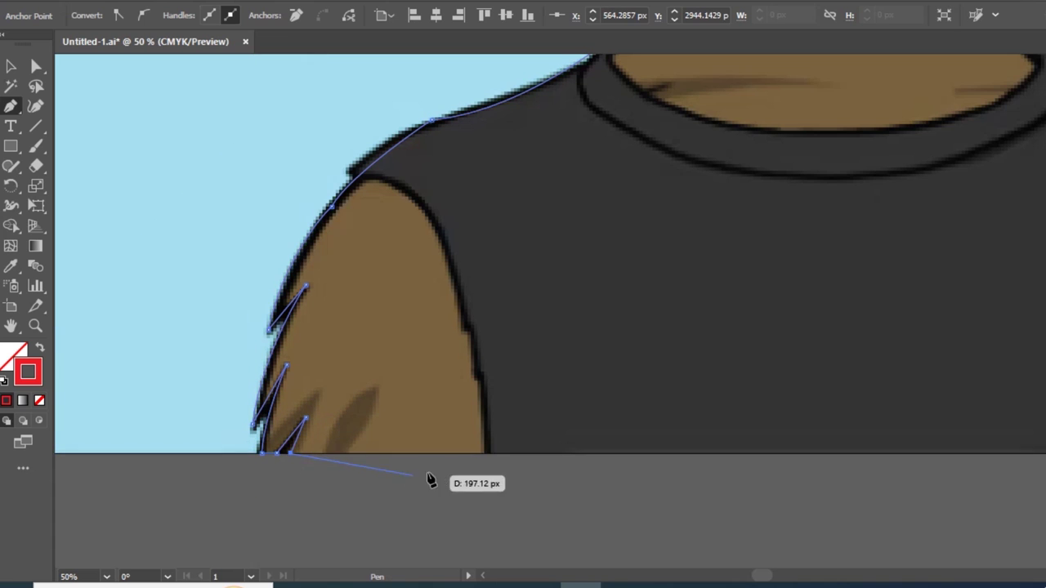
{"action": "left_click", "coordinate": [868, 456]}
- Trace the bottom-right corner, the right arm and the top of the right shoulder
{"action": "left_click_drag", "start_coordinate": [926, 385], "coordinate": [542, 458]}
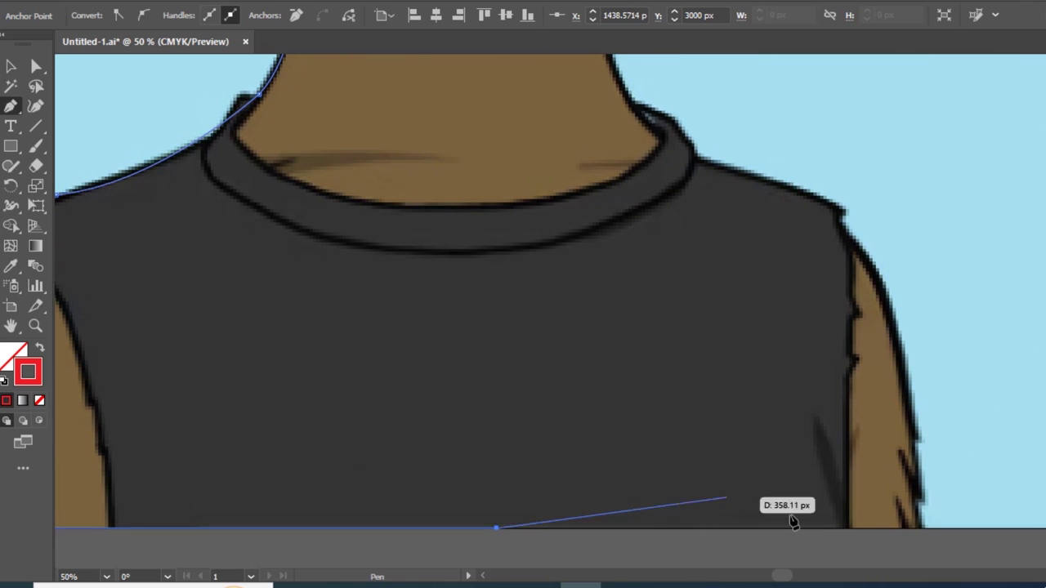
{"action": "left_click", "coordinate": [924, 528]}
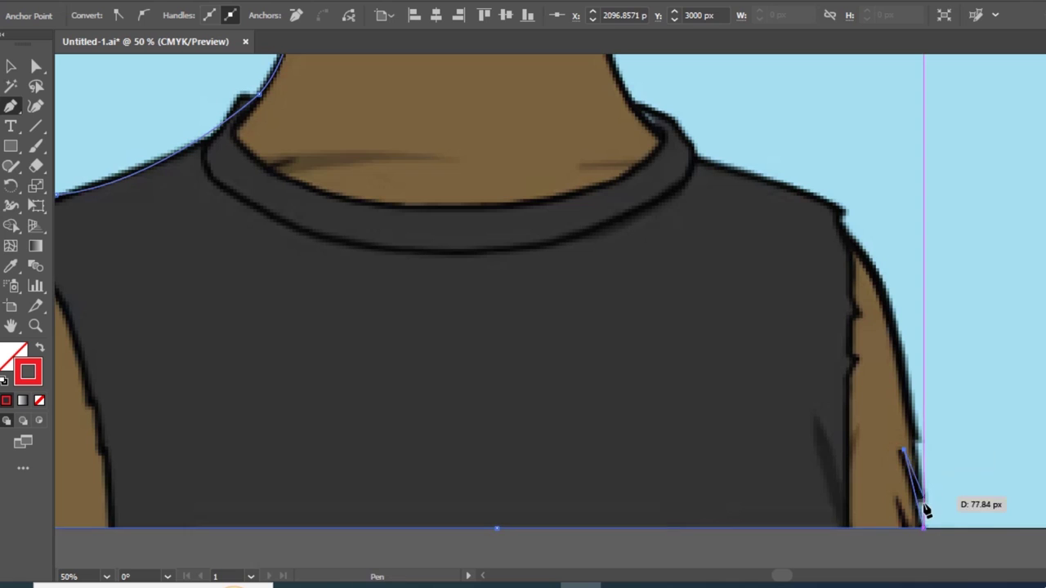
{"action": "left_click_drag", "start_coordinate": [926, 460], "coordinate": [919, 413]}
{"action": "mouse_move", "coordinate": [848, 225]}
{"action": "left_mouse_down"}
{"action": "mouse_move", "coordinate": [779, 165]}
{"action": "mouse_move", "coordinate": [783, 156]}
{"action": "left_mouse_up"}
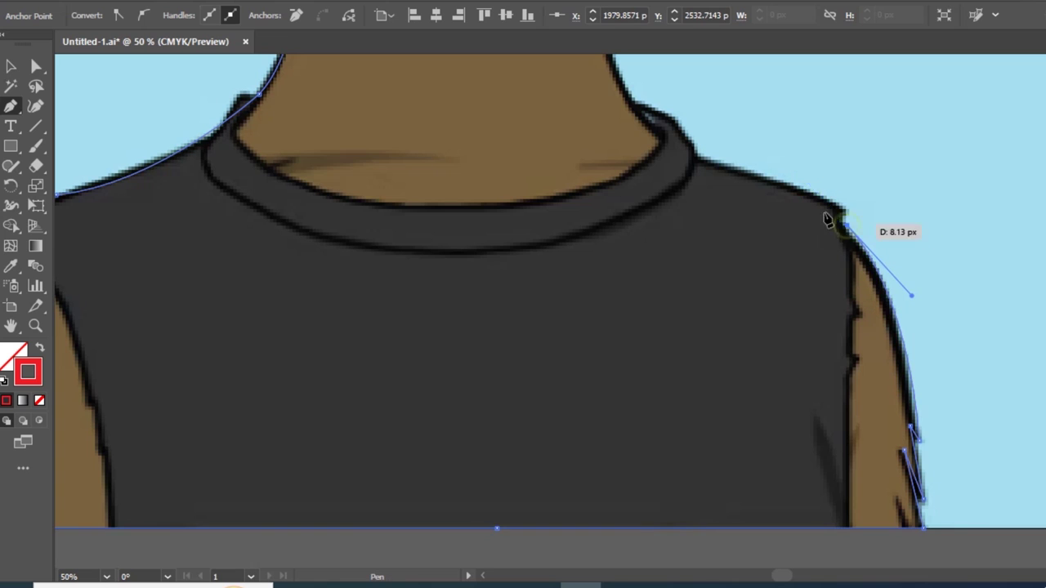
{"action": "mouse_move", "coordinate": [673, 143]}
{"action": "left_mouse_down"}
{"action": "mouse_move", "coordinate": [527, 99]}
{"action": "mouse_move", "coordinate": [534, 107]}
{"action": "left_mouse_up"}
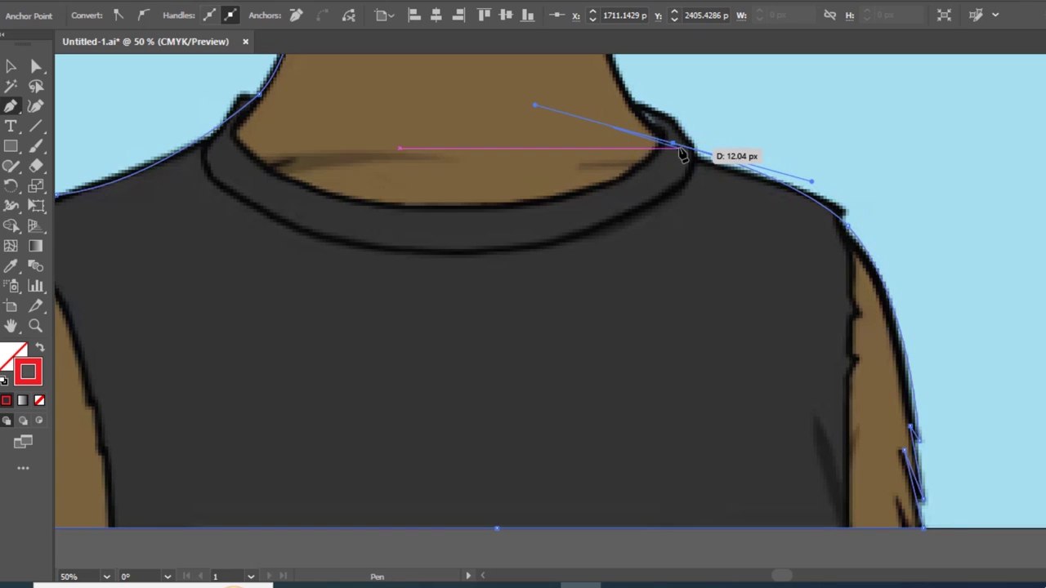
{"action": "left_click_drag", "start_coordinate": [678, 153], "coordinate": [556, 364]}
- Curve the path up the neck under the jaw back to the path start
{"action": "scroll", "coordinate": [572, 360], "scroll_direction": "up", "scroll_amount": 5}
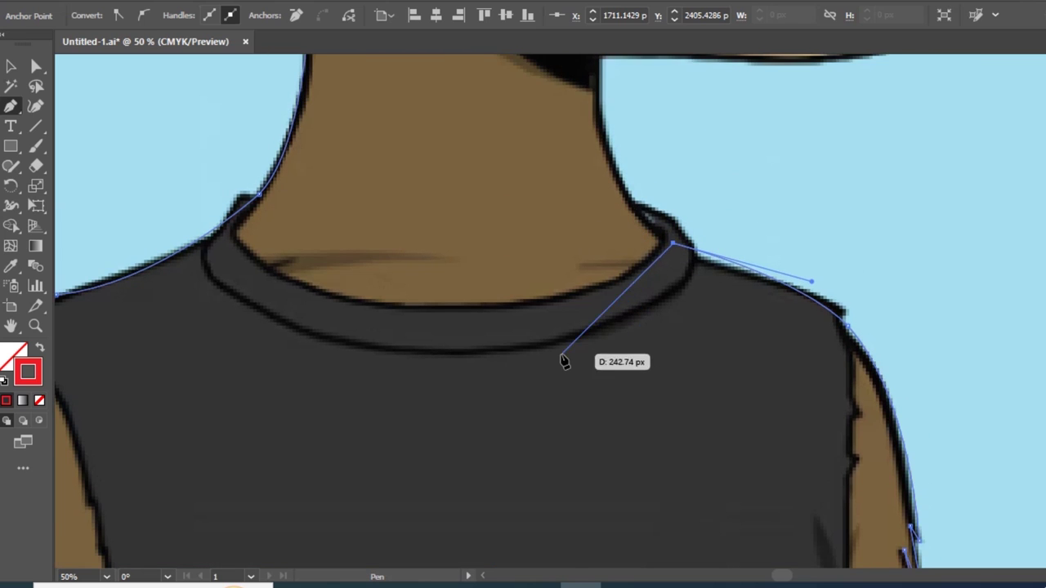
{"action": "scroll", "coordinate": [555, 365], "scroll_direction": "up", "scroll_amount": 3}
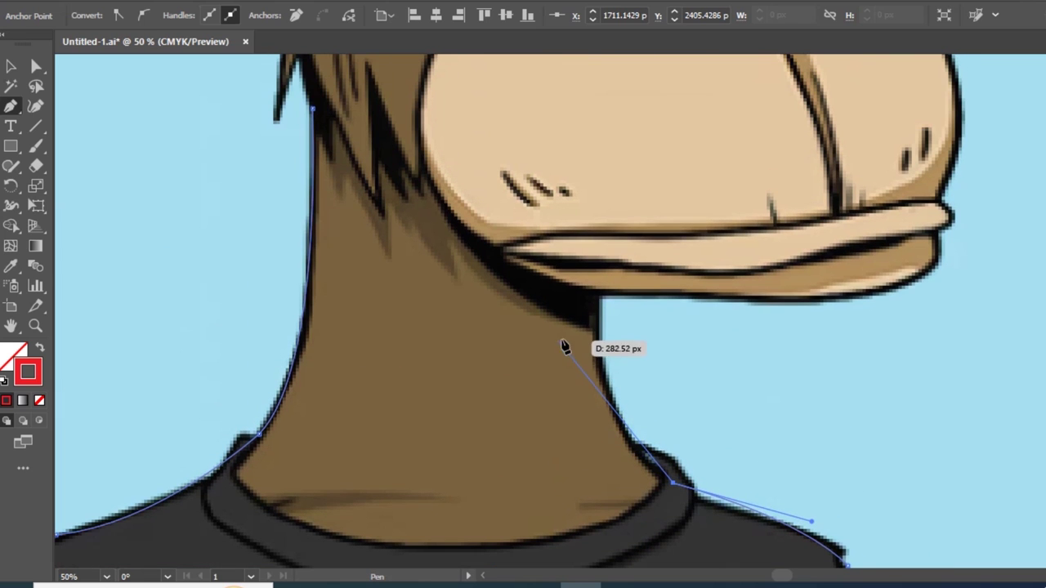
{"action": "left_click", "coordinate": [603, 294]}
{"action": "left_click_drag", "start_coordinate": [621, 278], "coordinate": [634, 231]}
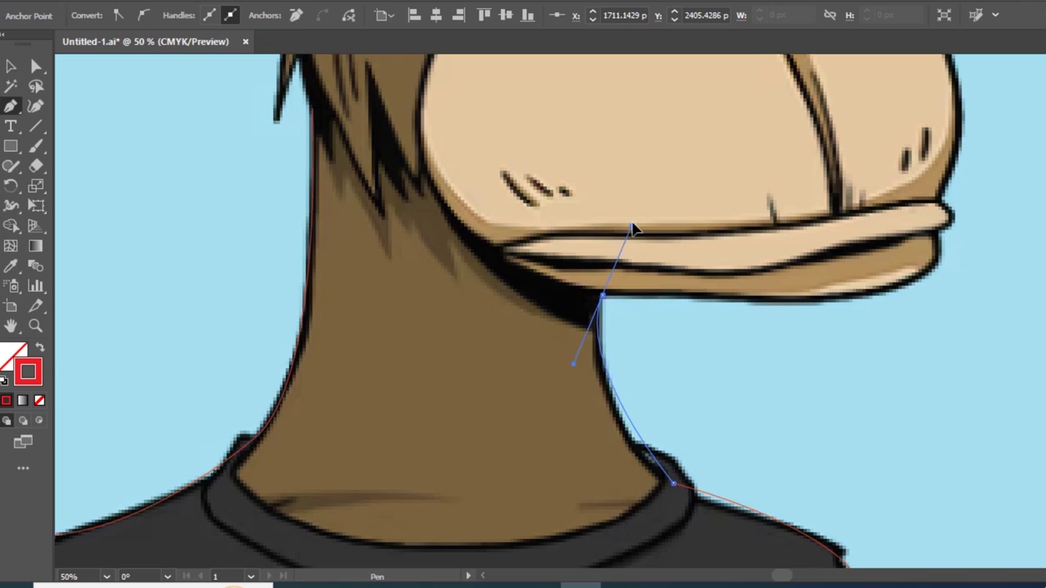
{"action": "left_click_drag", "start_coordinate": [615, 175], "coordinate": [611, 154]}
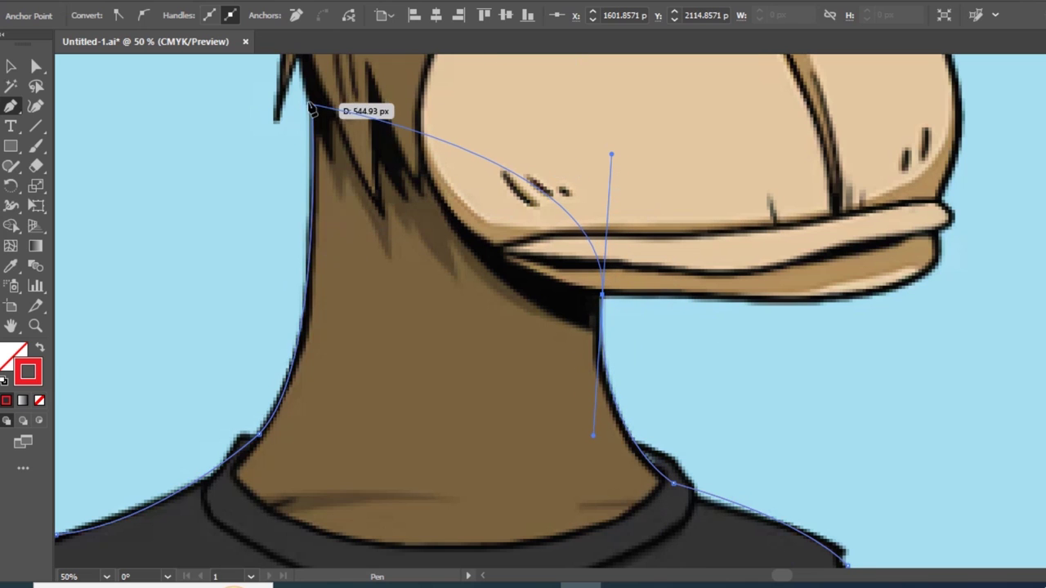
{"action": "scroll", "coordinate": [697, 445], "scroll_direction": "down", "scroll_amount": 2}
{"action": "scroll", "coordinate": [697, 445], "scroll_direction": "down", "scroll_amount": 1}
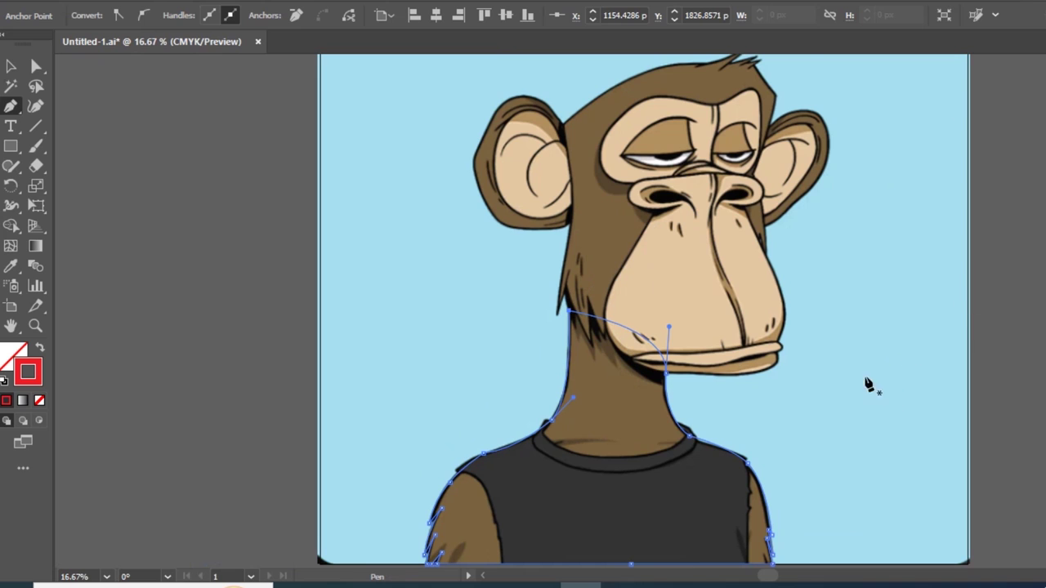
- Fill the traced shape with the fur brown sampled by the Eyedropper
{"action": "key", "text": "v"}
{"action": "left_click", "coordinate": [18, 353]}
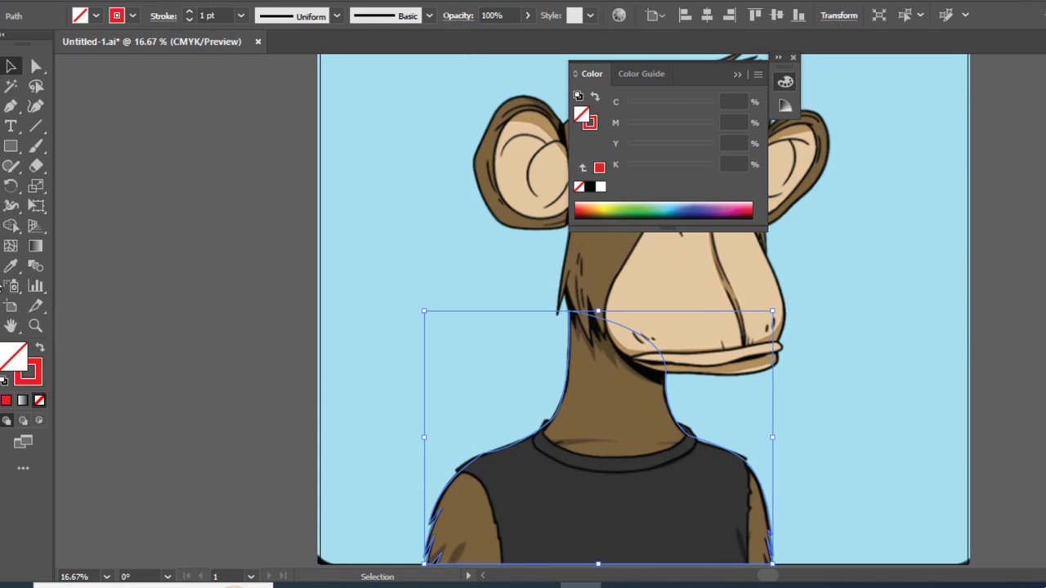
{"action": "left_click", "coordinate": [11, 265]}
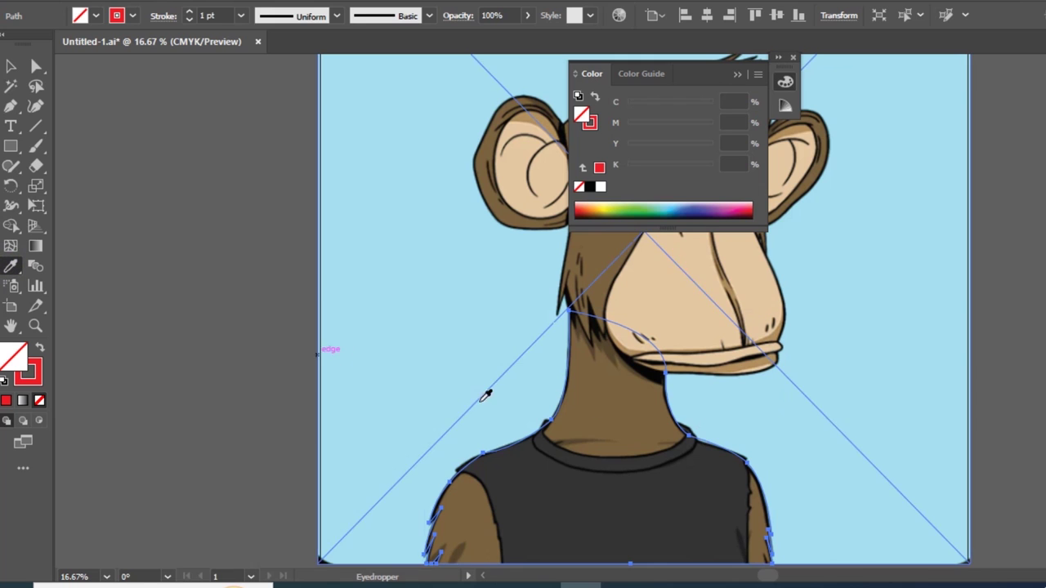
{"action": "left_click", "coordinate": [613, 394]}
- Move the brown shape left of the artboard and reselect it
{"action": "key", "text": "v"}
{"action": "left_click_drag", "start_coordinate": [577, 483], "coordinate": [217, 480]}
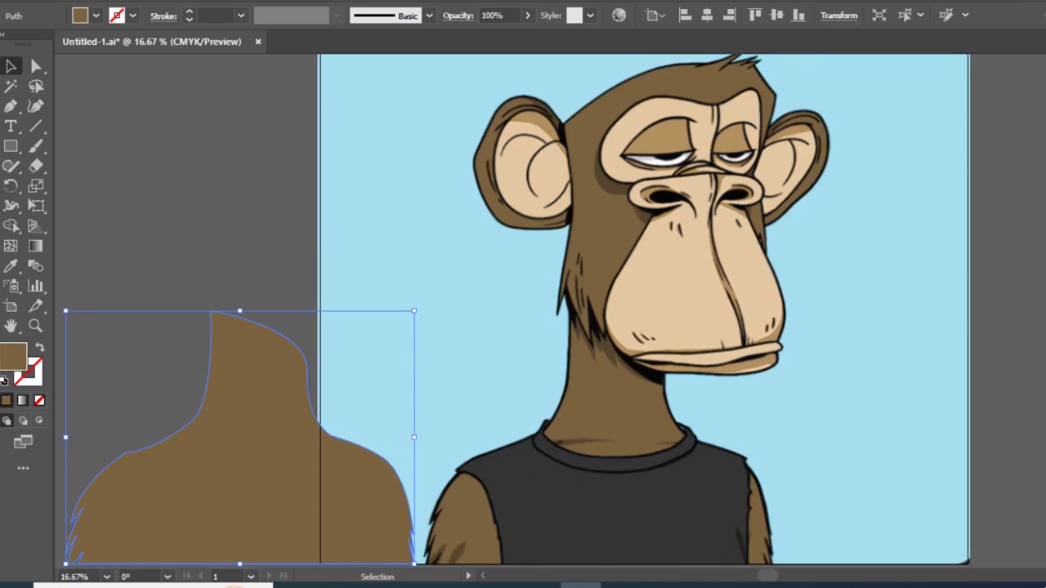
{"action": "left_click", "coordinate": [985, 460]}
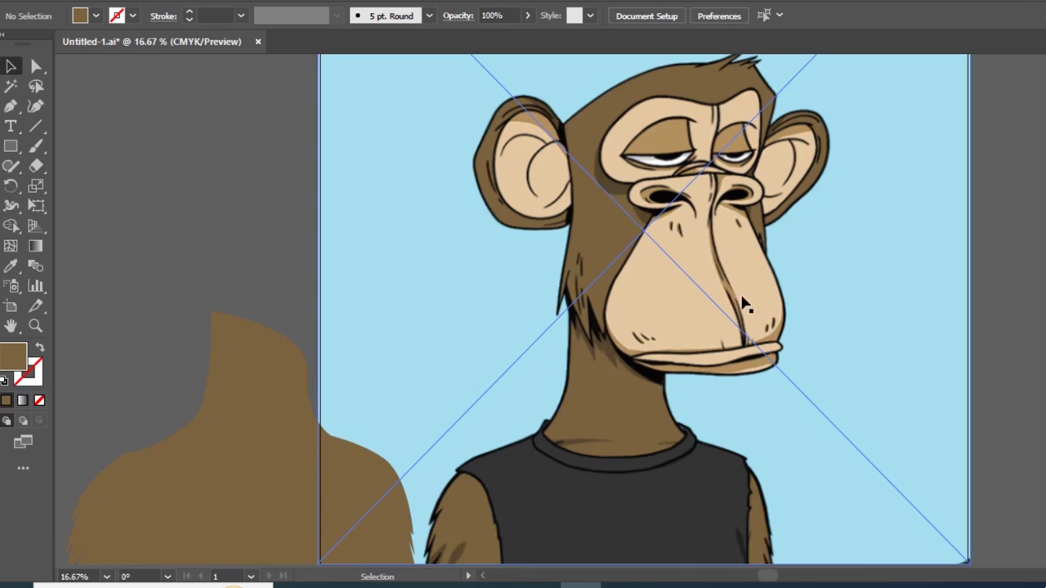
{"action": "left_click", "coordinate": [141, 511]}
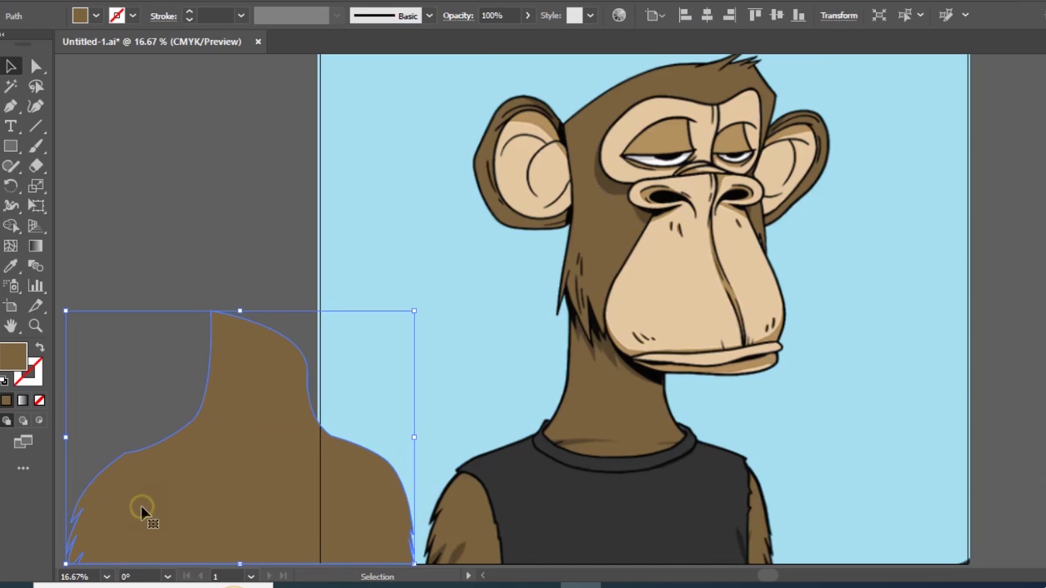
{"action": "left_click", "coordinate": [140, 206]}
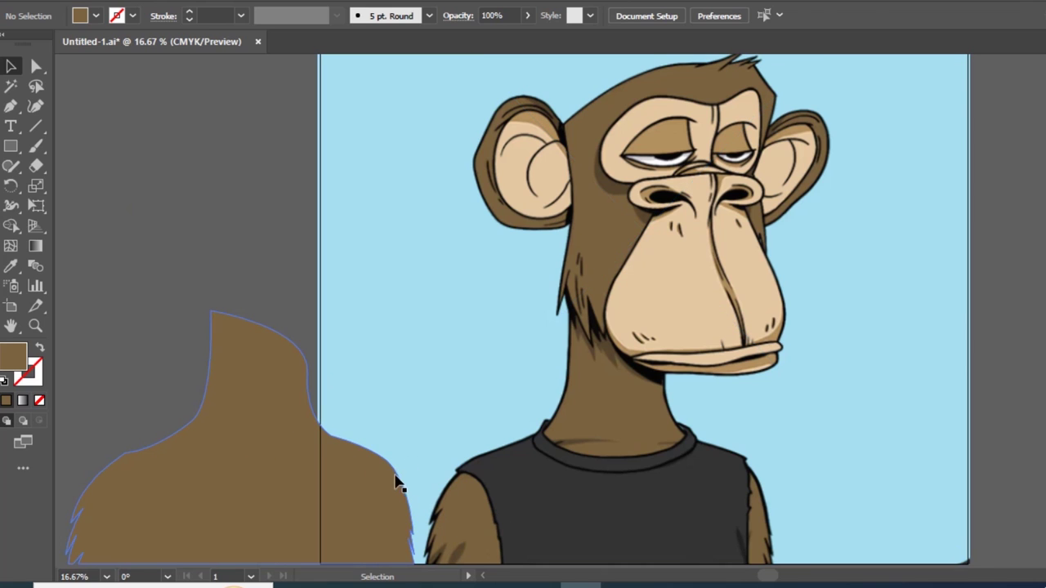
{"action": "left_click", "coordinate": [261, 454]}
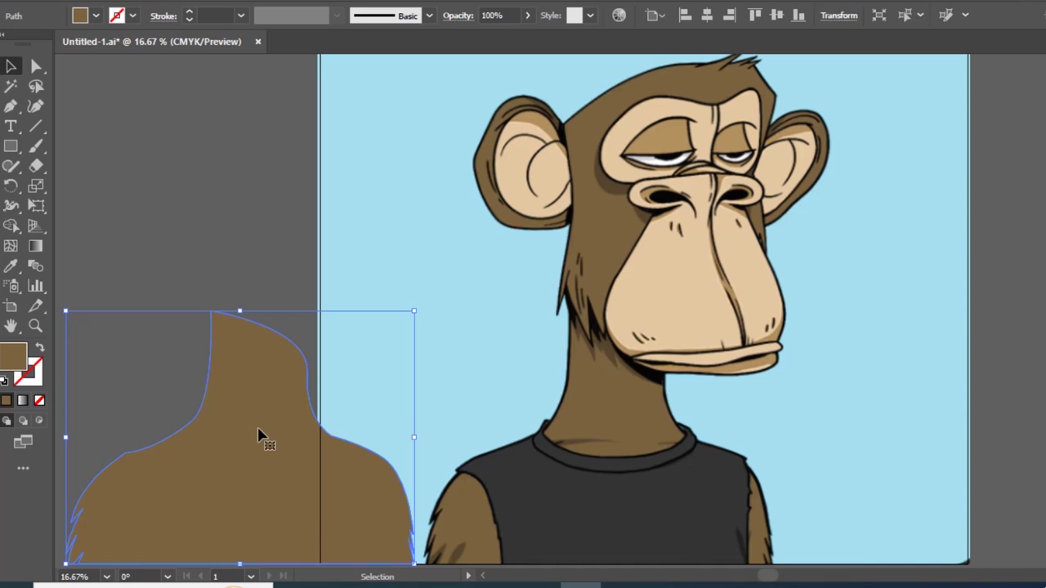
- Give the brown shape a near-black stroke at 9 pt weight
{"action": "left_click", "coordinate": [37, 381]}
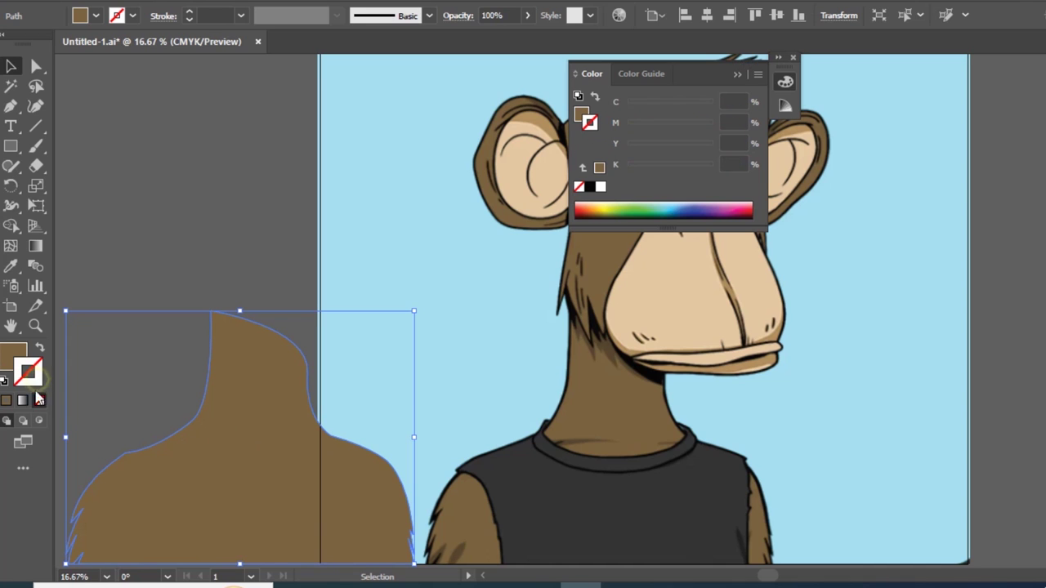
{"action": "left_click", "coordinate": [6, 404]}
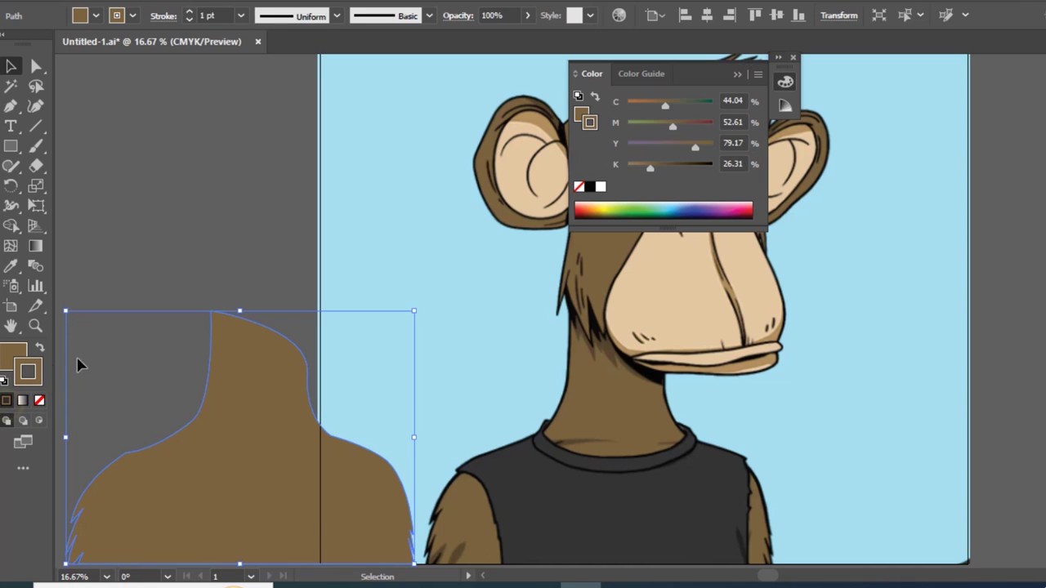
{"action": "double_click", "coordinate": [28, 375]}
{"action": "left_click", "coordinate": [520, 380]}
{"action": "left_click", "coordinate": [633, 221]}
{"action": "left_click_drag", "start_coordinate": [440, 344], "coordinate": [410, 379]}
{"action": "left_click", "coordinate": [720, 204]}
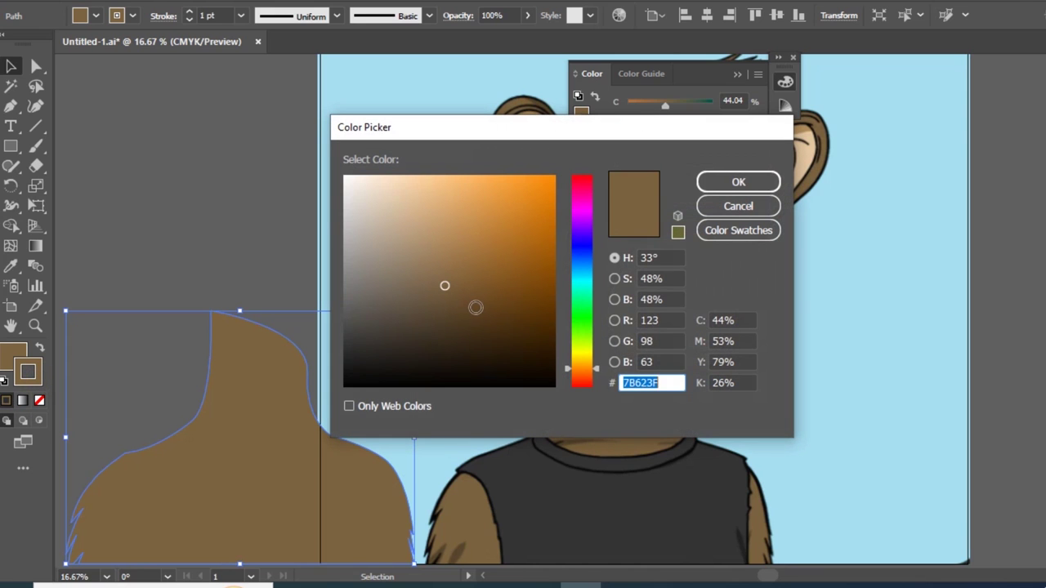
{"action": "left_click_drag", "start_coordinate": [495, 349], "coordinate": [500, 384]}
{"action": "left_click", "coordinate": [738, 181]}
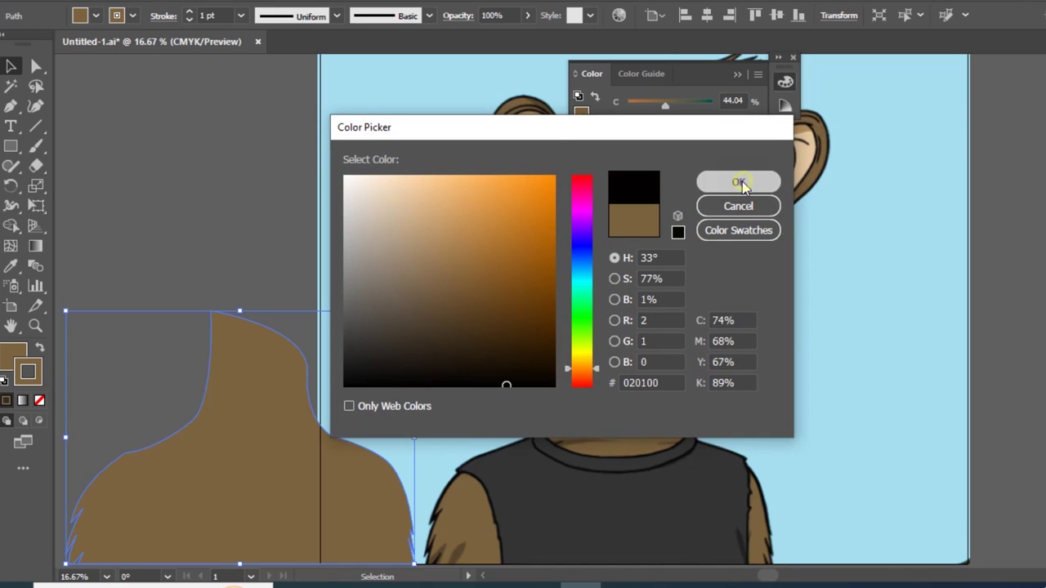
{"action": "left_click", "coordinate": [279, 452]}
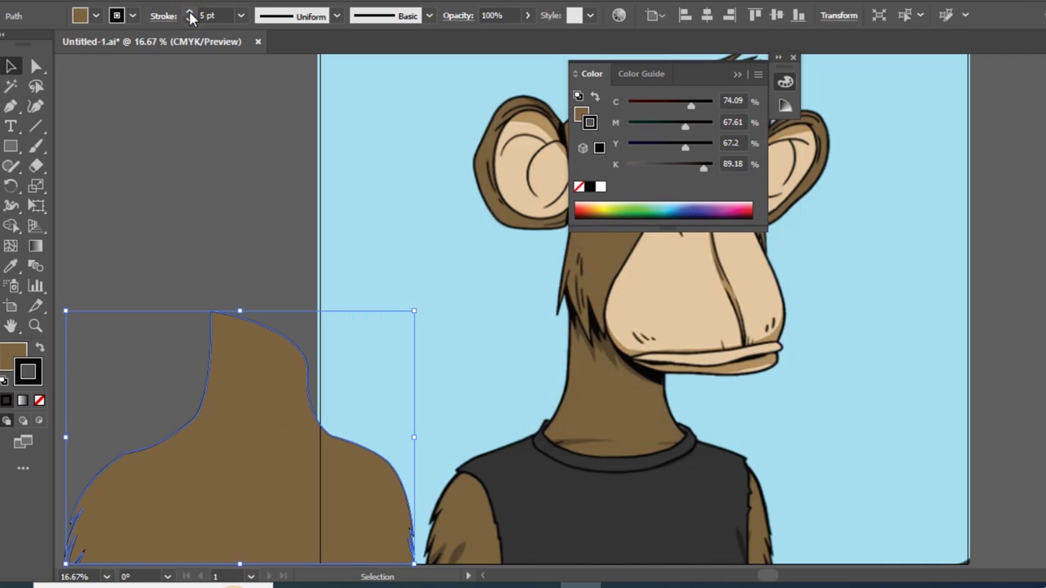
{"action": "left_click", "coordinate": [200, 143]}
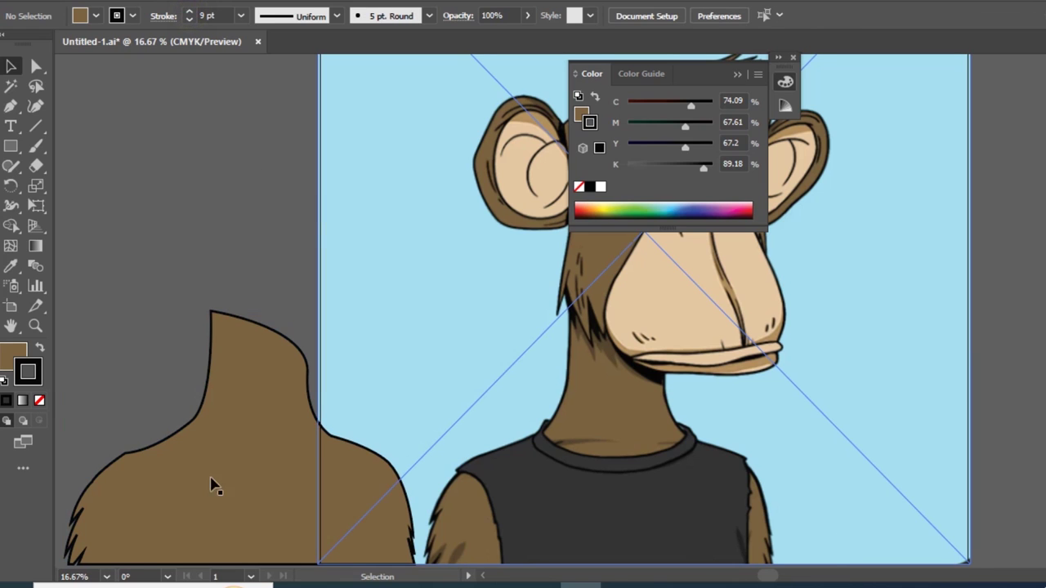
- Close the colour panel and zoom in on the ape's face
{"action": "left_click", "coordinate": [545, 505]}
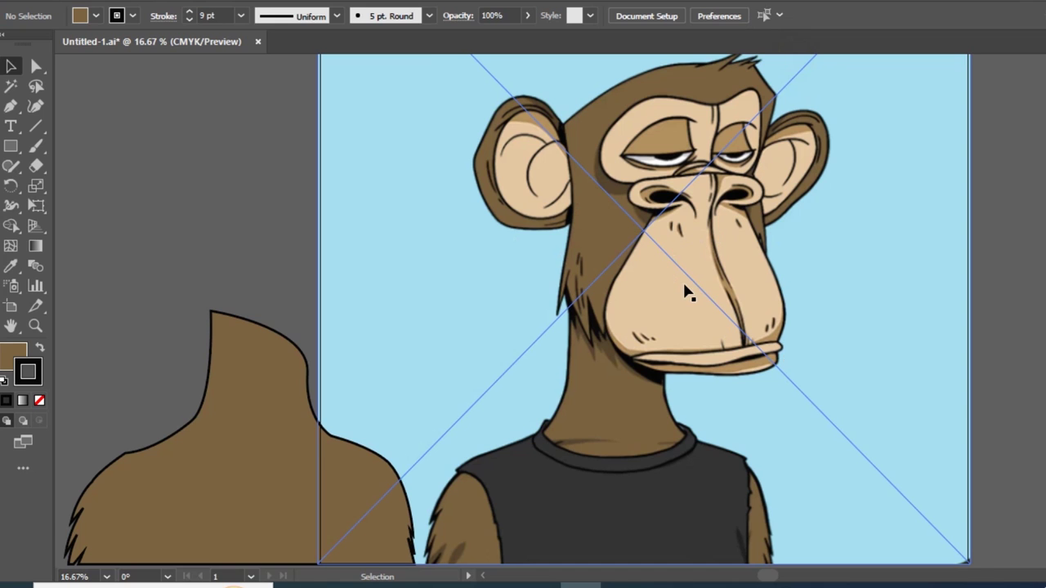
{"action": "scroll", "coordinate": [691, 282], "scroll_direction": "up", "scroll_amount": 2}
{"action": "scroll", "coordinate": [694, 261], "scroll_direction": "up", "scroll_amount": 1}
{"action": "scroll", "coordinate": [711, 245], "scroll_direction": "up", "scroll_amount": 1}
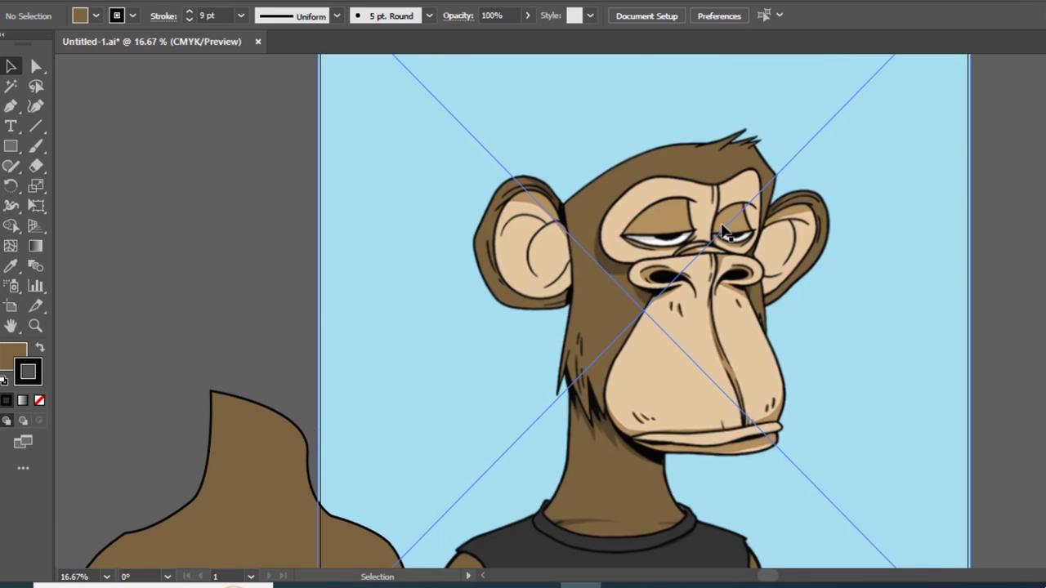
{"action": "left_click", "coordinate": [710, 229]}
{"action": "key", "text": "ctrl+plus"}
{"action": "key", "text": "ctrl+plus"}
{"action": "key", "text": "ctrl+minus"}
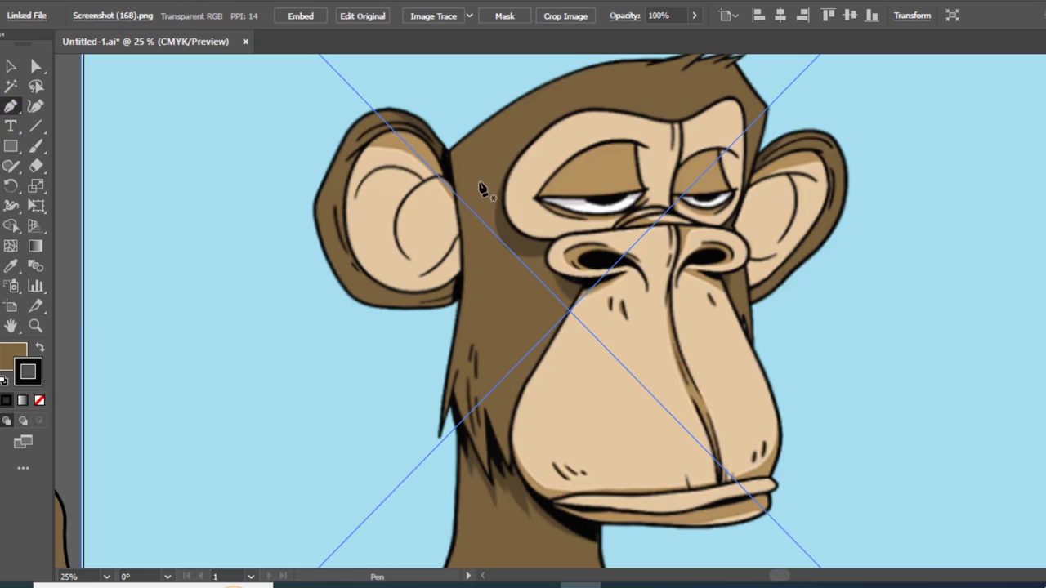
- Start an unfilled pen path from the left ear's top down the side of the head
{"action": "left_click", "coordinate": [447, 151]}
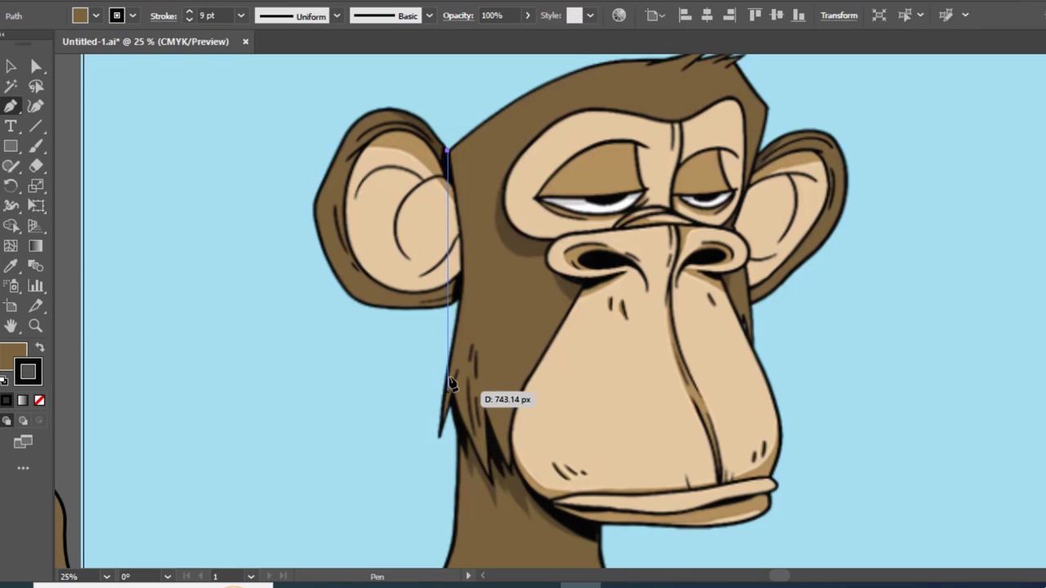
{"action": "left_click", "coordinate": [453, 340]}
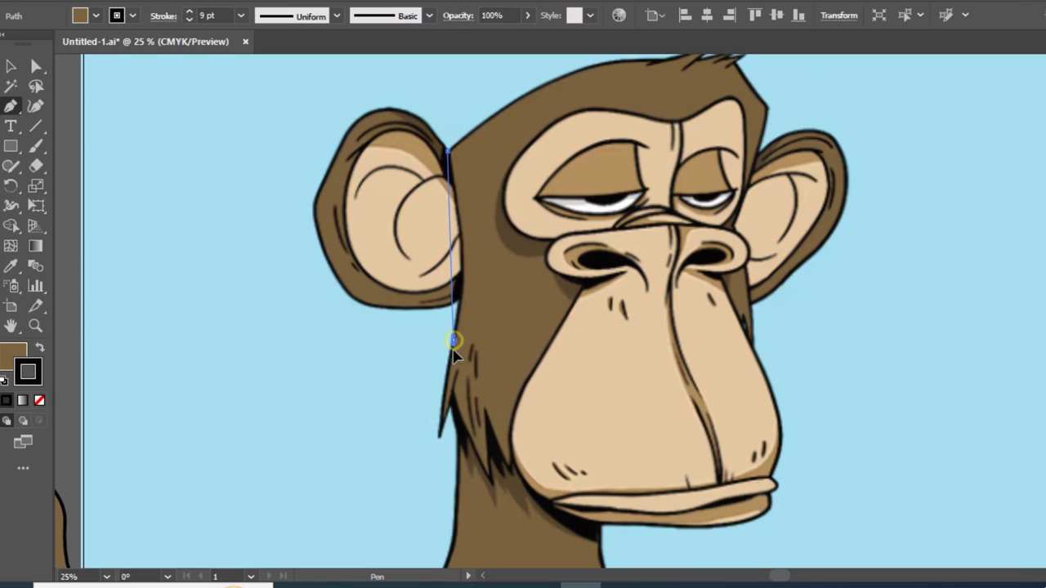
{"action": "left_click", "coordinate": [434, 405]}
{"action": "scroll", "coordinate": [457, 303], "scroll_direction": "down", "scroll_amount": 2}
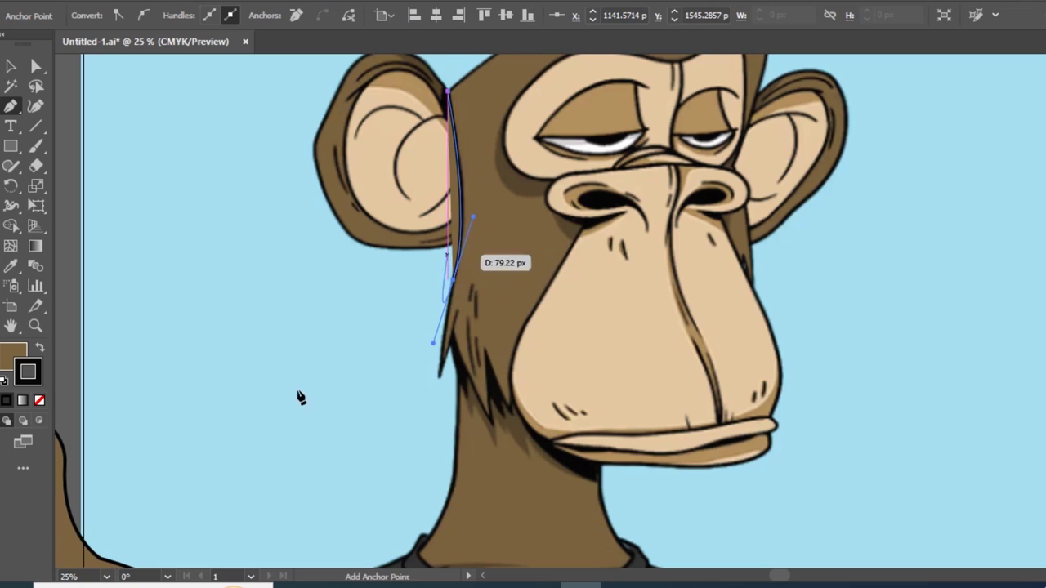
{"action": "left_click", "coordinate": [18, 353]}
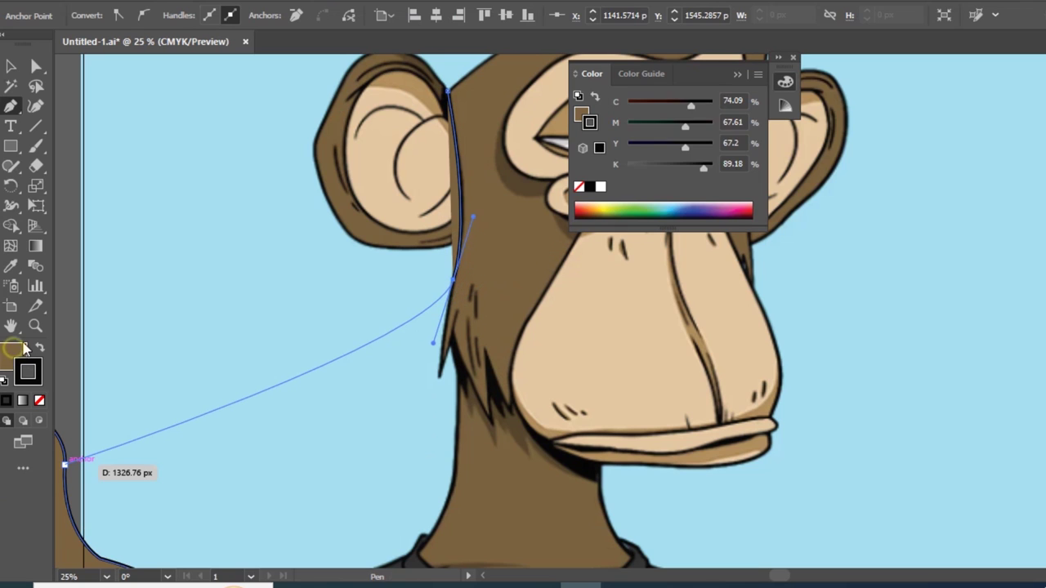
{"action": "left_click", "coordinate": [38, 400]}
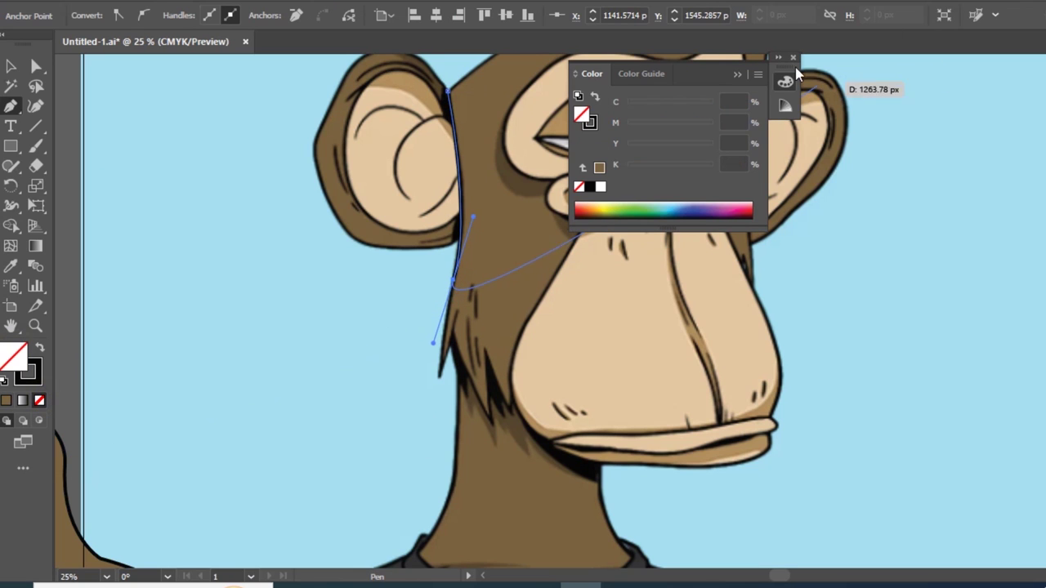
{"action": "left_click", "coordinate": [643, 237]}
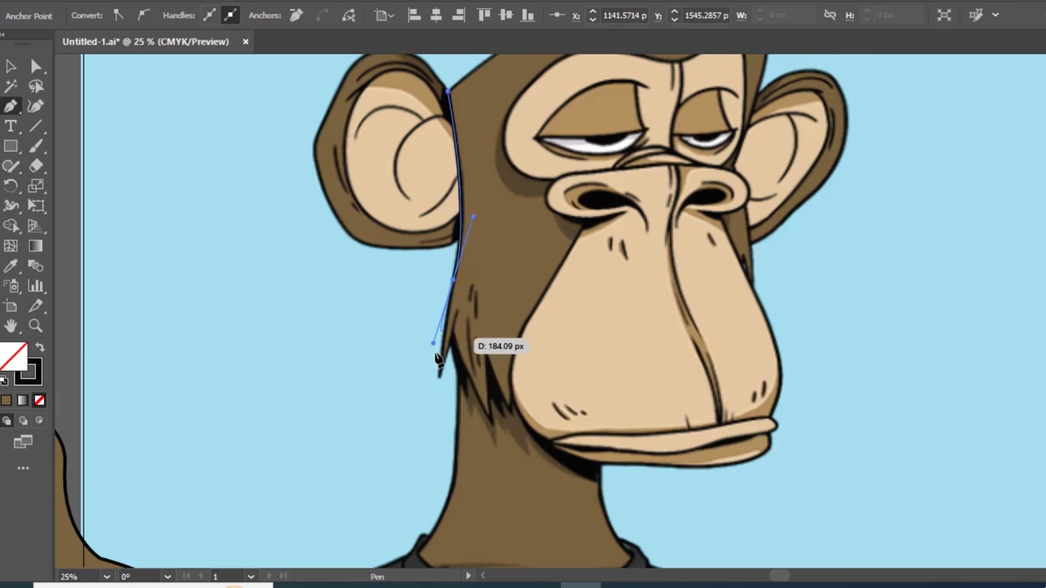
{"action": "left_click_drag", "start_coordinate": [459, 284], "coordinate": [465, 298]}
{"action": "left_click", "coordinate": [475, 308], "text": "ctrl"}
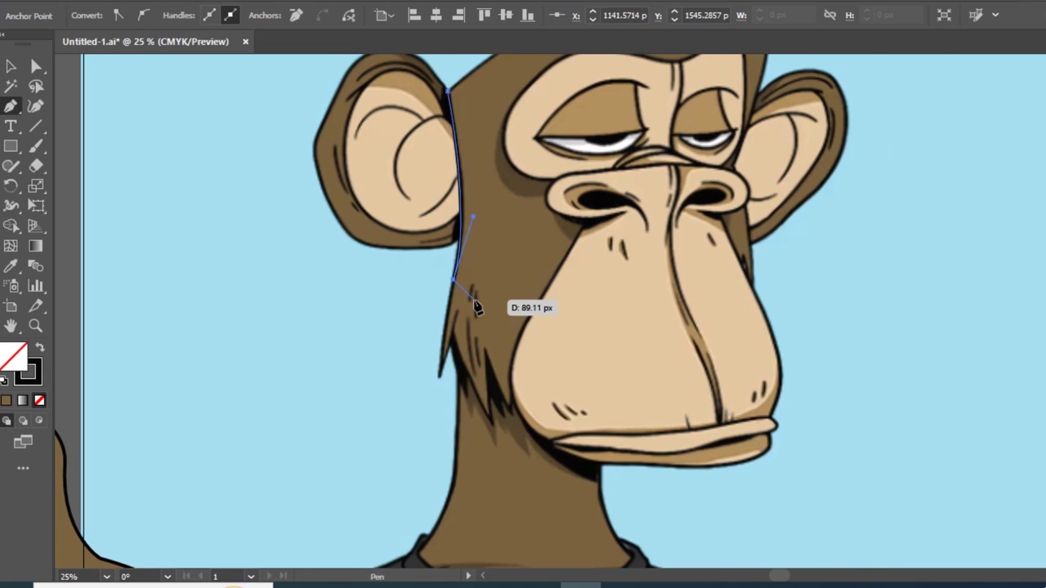
- Zigzag the path down the left cheek's fur spikes
{"action": "key", "text": "ctrl+plus"}
{"action": "key", "text": "ctrl+plus"}
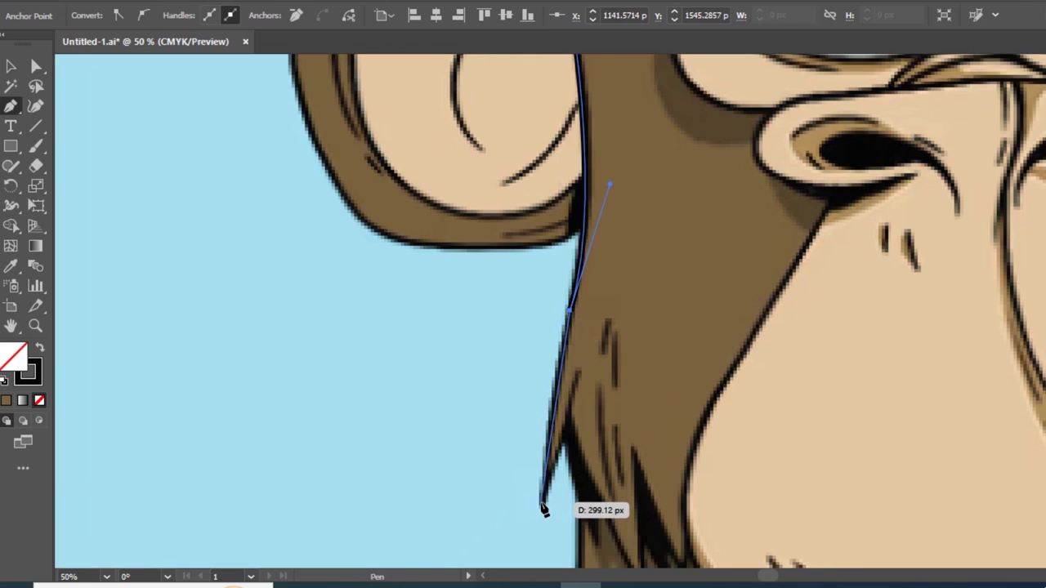
{"action": "left_click", "coordinate": [555, 392]}
{"action": "left_click_drag", "start_coordinate": [542, 503], "coordinate": [545, 552]}
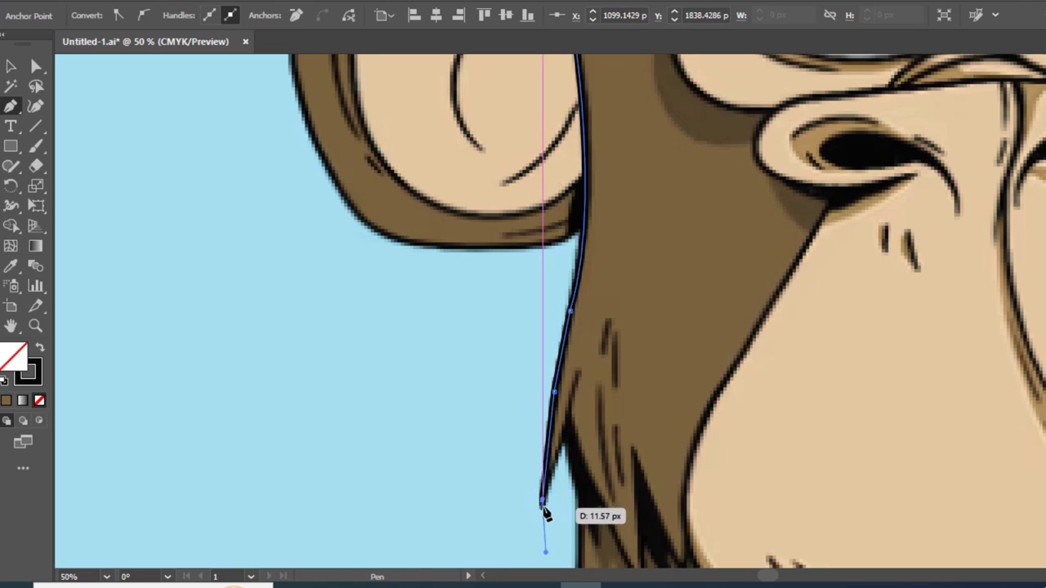
{"action": "left_click", "coordinate": [569, 415]}
{"action": "scroll", "coordinate": [605, 335], "scroll_direction": "down", "scroll_amount": 5}
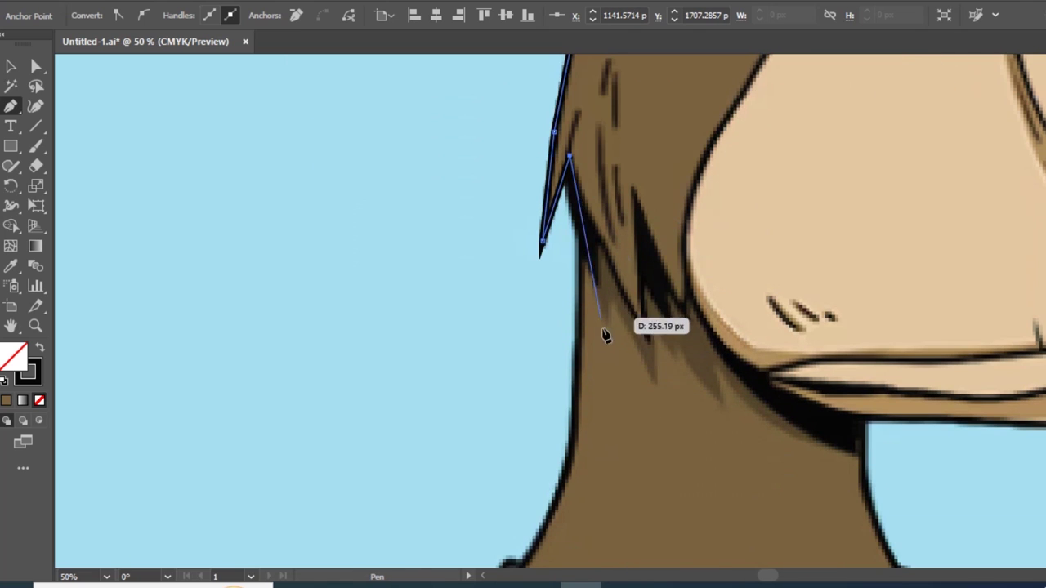
{"action": "left_click_drag", "start_coordinate": [645, 335], "coordinate": [682, 398]}
{"action": "left_click", "coordinate": [645, 337]}
{"action": "left_click", "coordinate": [633, 186]}
{"action": "left_click", "coordinate": [686, 321]}
- Curve the outline under the chin and lower lip to the lip corner
{"action": "scroll", "coordinate": [692, 326], "scroll_direction": "up", "scroll_amount": 3}
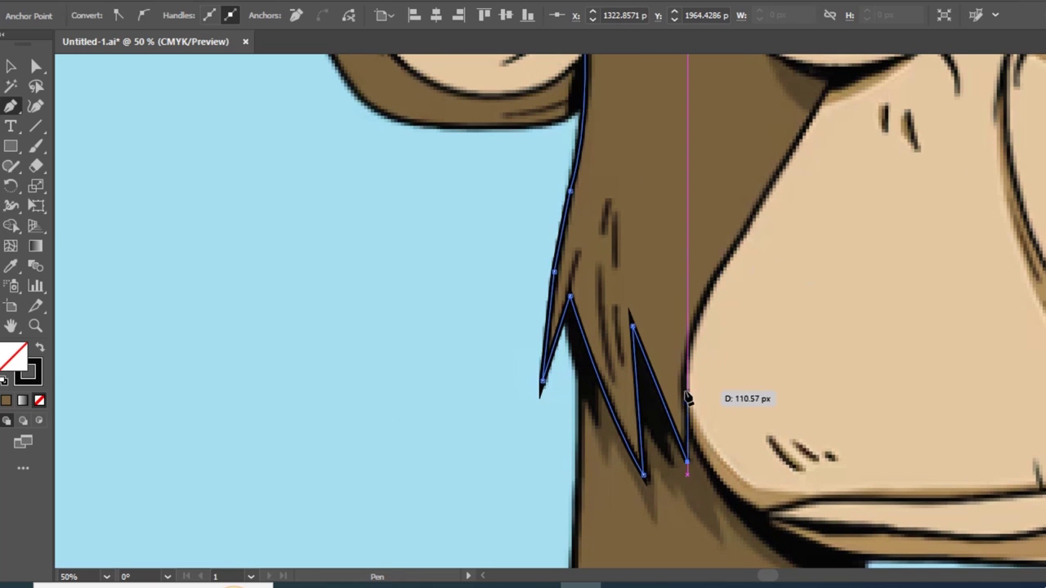
{"action": "left_click_drag", "start_coordinate": [743, 233], "coordinate": [828, 121]}
{"action": "scroll", "coordinate": [858, 409], "scroll_direction": "up", "scroll_amount": 1}
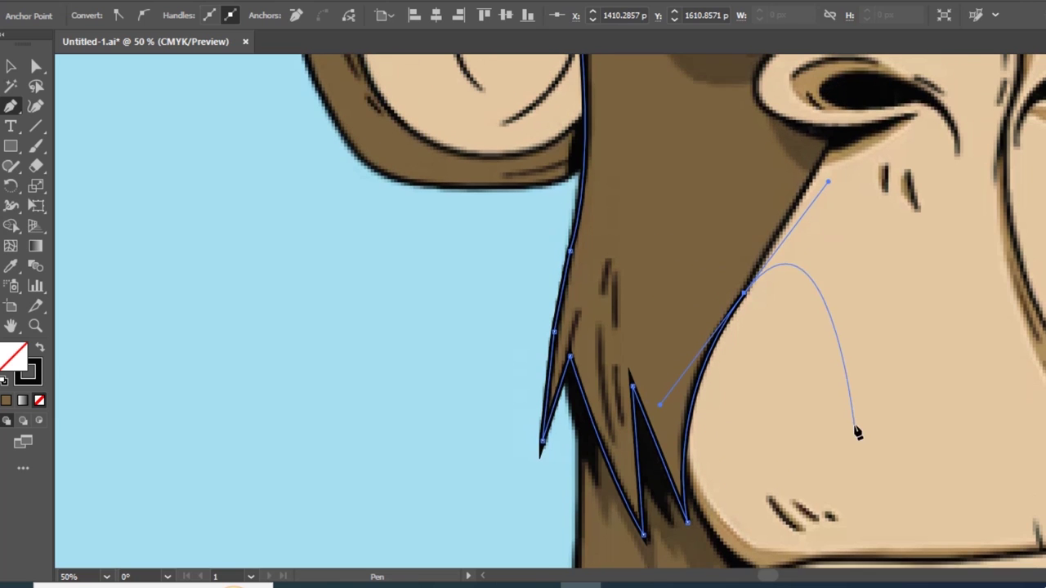
{"action": "scroll", "coordinate": [752, 316], "scroll_direction": "up", "scroll_amount": 3}
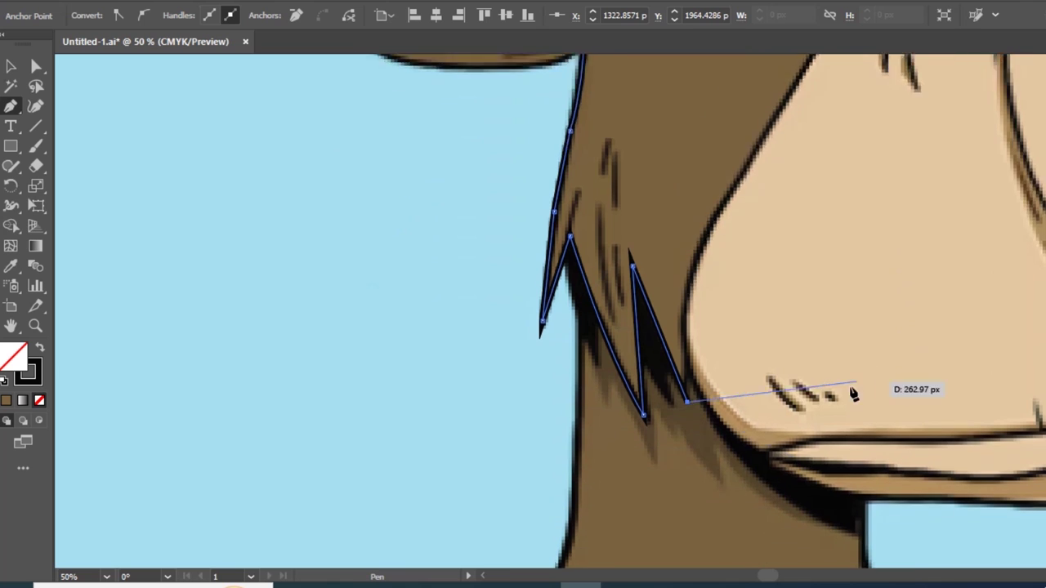
{"action": "scroll", "coordinate": [854, 394], "scroll_direction": "down", "scroll_amount": 3}
{"action": "left_click_drag", "start_coordinate": [868, 402], "coordinate": [918, 419]}
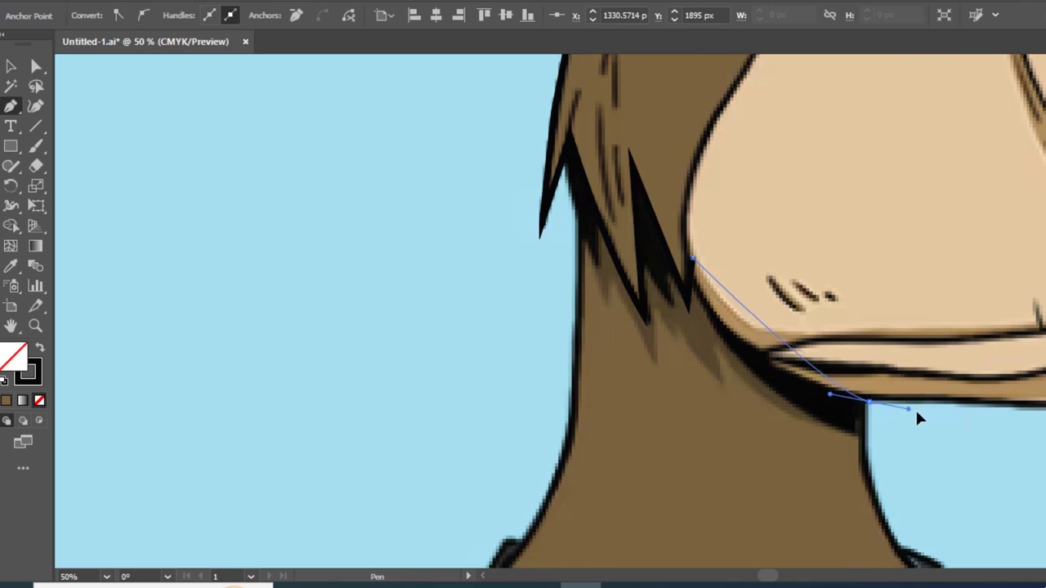
{"action": "left_click_drag", "start_coordinate": [1027, 436], "coordinate": [629, 536]}
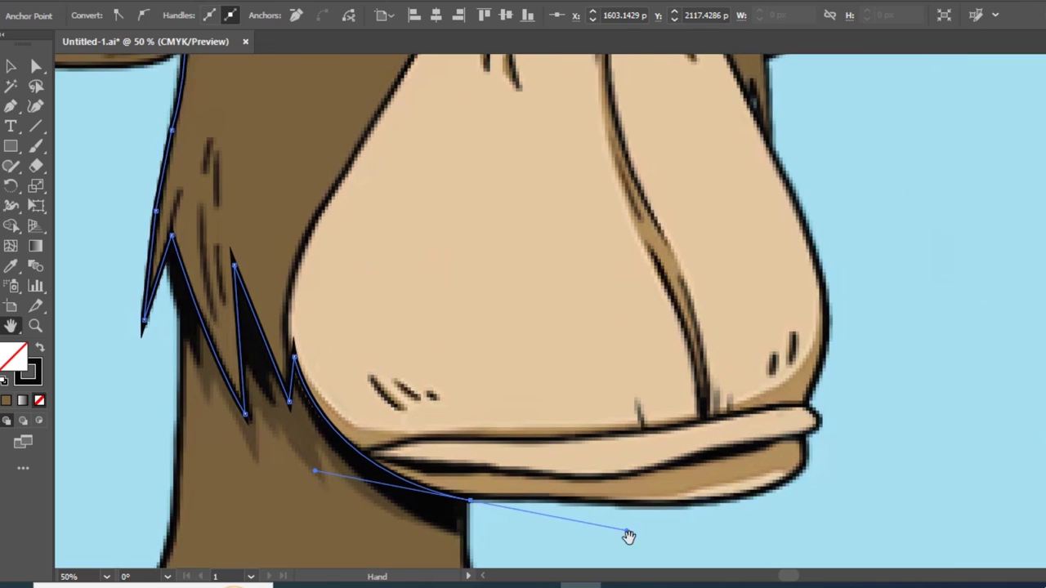
{"action": "left_click", "coordinate": [469, 499]}
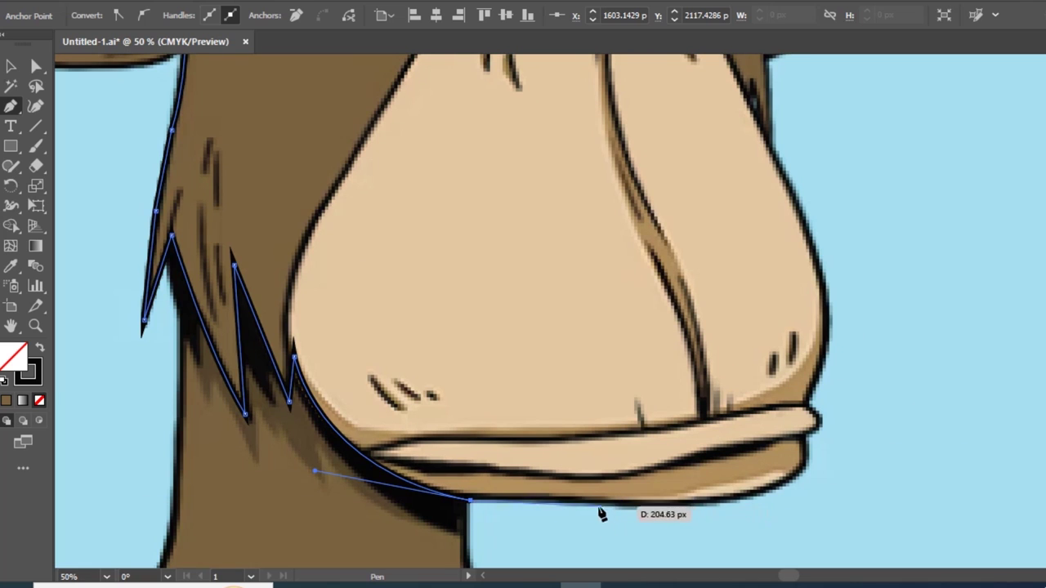
{"action": "left_click_drag", "start_coordinate": [672, 500], "coordinate": [682, 514]}
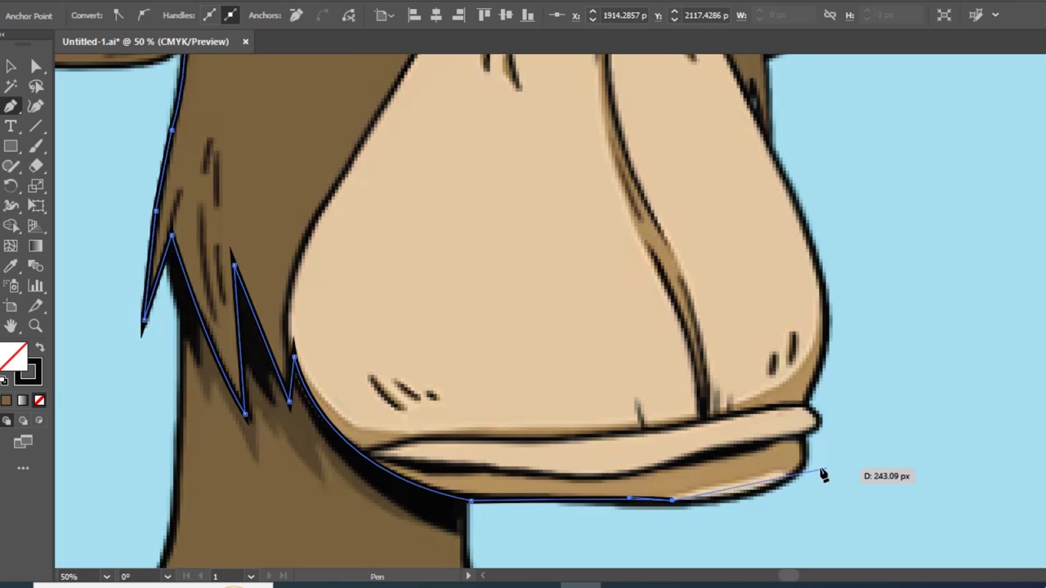
{"action": "mouse_move", "coordinate": [805, 459]}
{"action": "left_mouse_down"}
{"action": "mouse_move", "coordinate": [809, 439]}
{"action": "mouse_move", "coordinate": [780, 455]}
{"action": "mouse_move", "coordinate": [774, 439]}
{"action": "mouse_move", "coordinate": [830, 426]}
{"action": "left_mouse_up"}
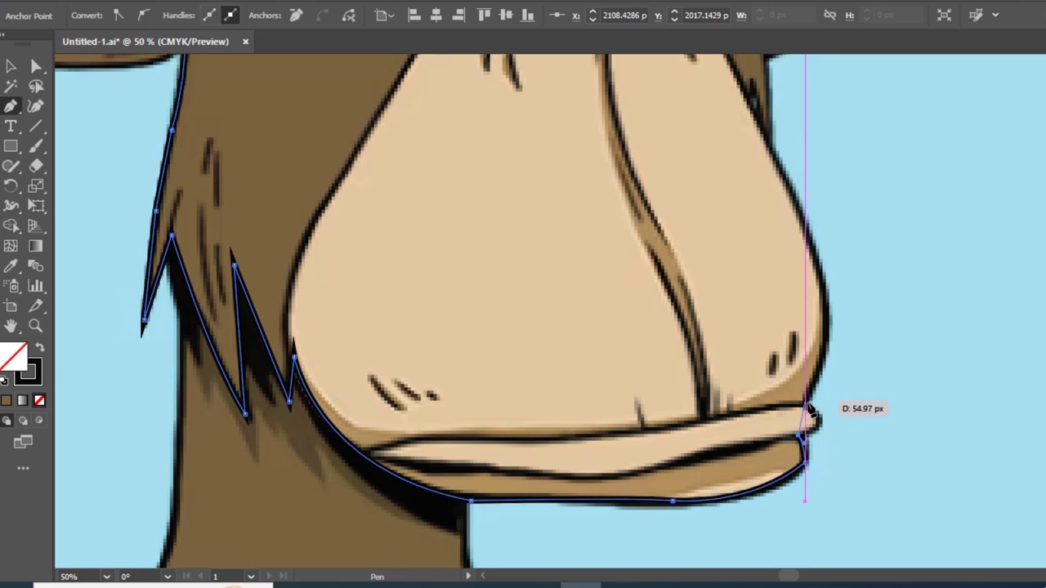
{"action": "left_click_drag", "start_coordinate": [811, 409], "coordinate": [795, 411]}
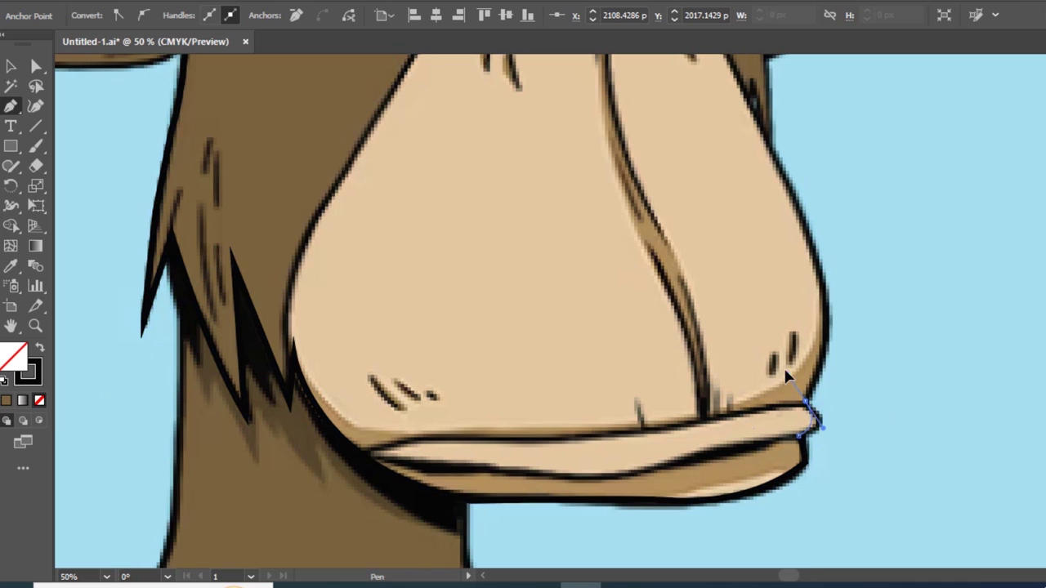
{"action": "scroll", "coordinate": [806, 400], "scroll_direction": "up", "scroll_amount": 4}
- Continue the outline up the right face edge and zigzag over the hair spikes
{"action": "left_click_drag", "start_coordinate": [809, 399], "coordinate": [853, 465]}
{"action": "scroll", "coordinate": [813, 470], "scroll_direction": "up", "scroll_amount": 2}
{"action": "scroll", "coordinate": [735, 368], "scroll_direction": "up", "scroll_amount": 2}
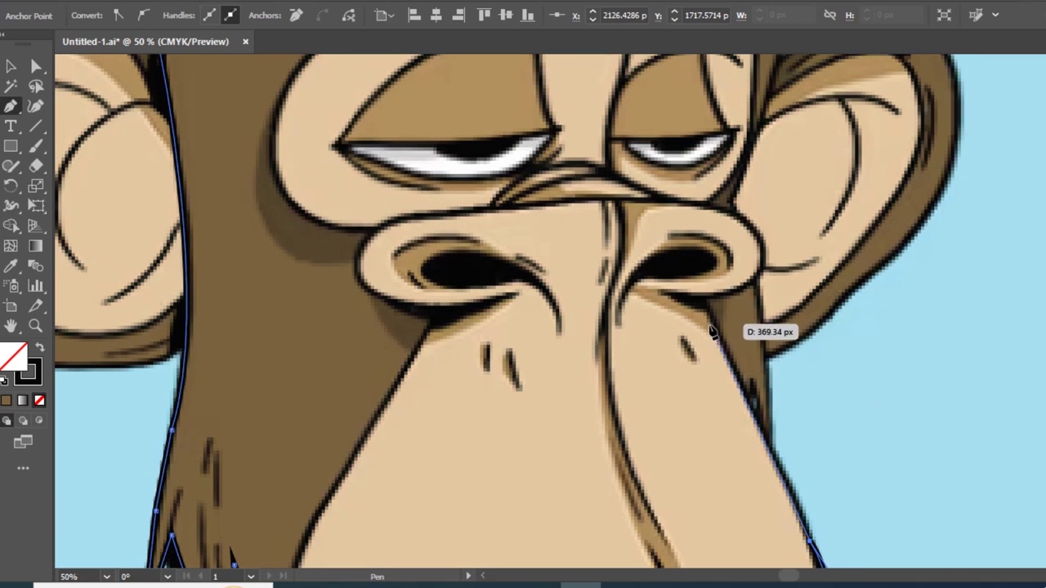
{"action": "scroll", "coordinate": [793, 404], "scroll_direction": "up", "scroll_amount": 3}
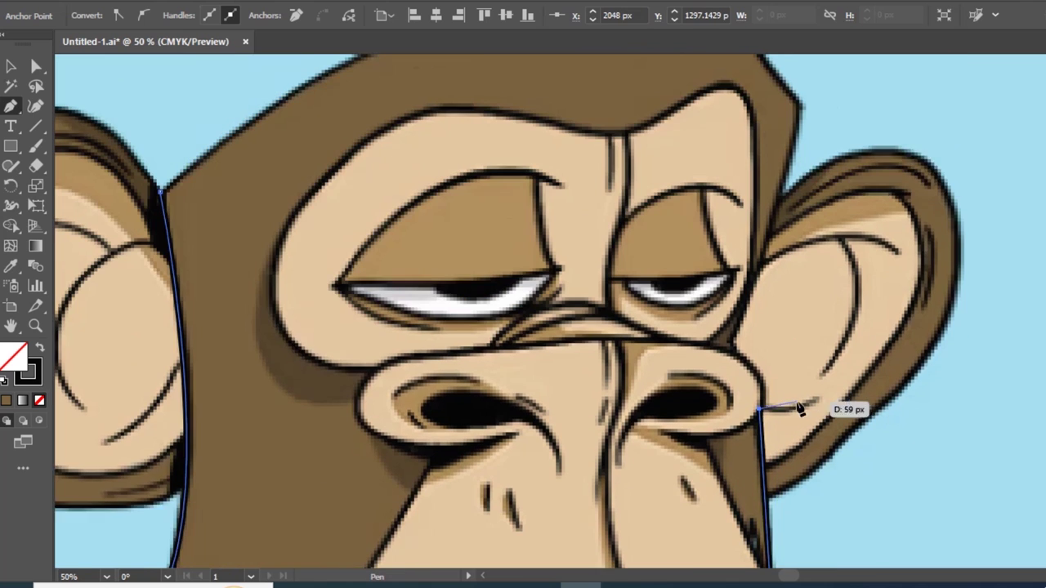
{"action": "scroll", "coordinate": [773, 409], "scroll_direction": "up", "scroll_amount": 1}
{"action": "left_click_drag", "start_coordinate": [730, 408], "coordinate": [702, 398]}
{"action": "left_click_drag", "start_coordinate": [801, 167], "coordinate": [793, 144]}
{"action": "scroll", "coordinate": [793, 144], "scroll_direction": "up", "scroll_amount": 3}
{"action": "left_click", "coordinate": [736, 200]}
{"action": "left_click_drag", "start_coordinate": [733, 192], "coordinate": [738, 211]}
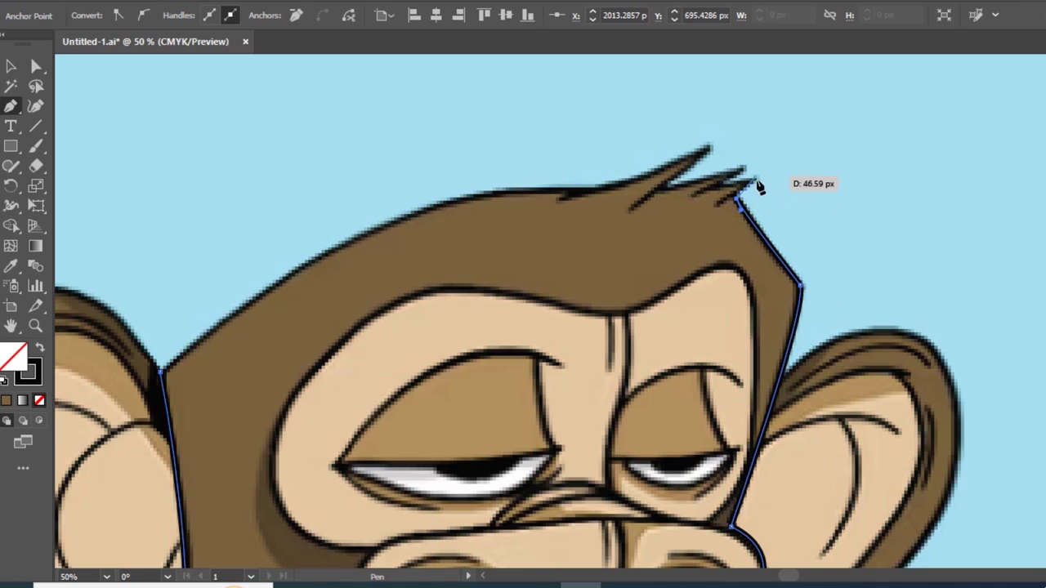
{"action": "left_click", "coordinate": [742, 170]}
{"action": "left_click_drag", "start_coordinate": [695, 192], "coordinate": [654, 203]}
- Curve the outline across the crown to the left ear and fill it with fur brown
{"action": "left_click_drag", "start_coordinate": [711, 145], "coordinate": [579, 215]}
{"action": "left_click_drag", "start_coordinate": [531, 204], "coordinate": [324, 260]}
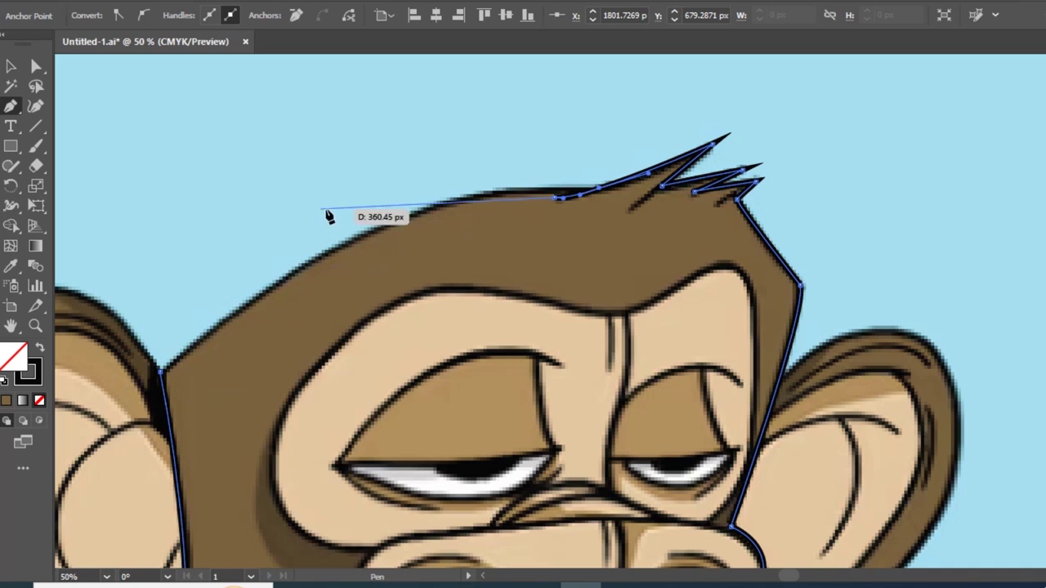
{"action": "left_click_drag", "start_coordinate": [350, 239], "coordinate": [227, 331]}
{"action": "mouse_move", "coordinate": [161, 369]}
{"action": "left_mouse_down"}
{"action": "mouse_move", "coordinate": [124, 433]}
{"action": "mouse_move", "coordinate": [136, 417]}
{"action": "left_mouse_up"}
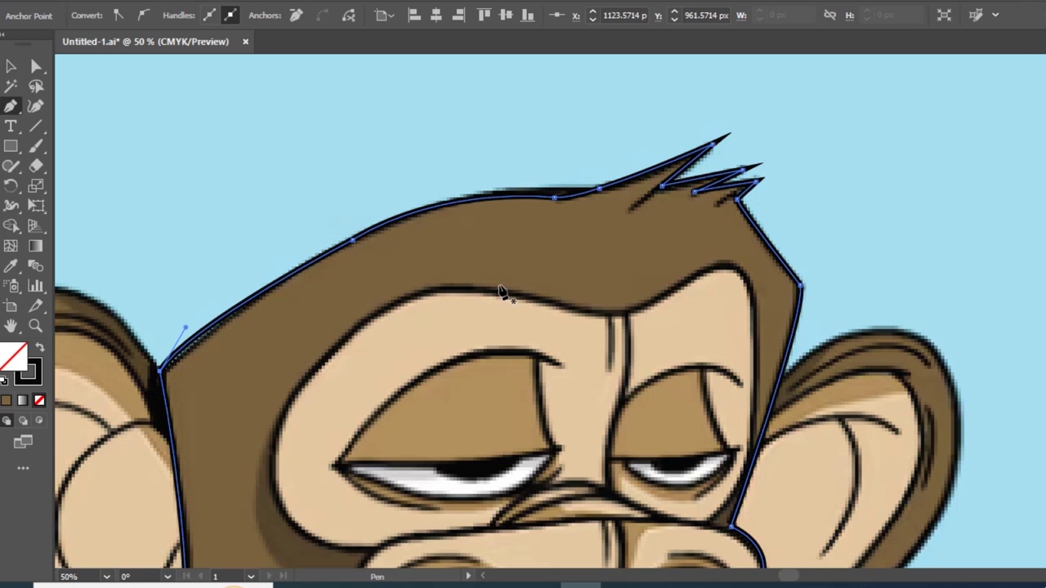
{"action": "key", "text": "i"}
{"action": "left_click", "coordinate": [549, 275]}
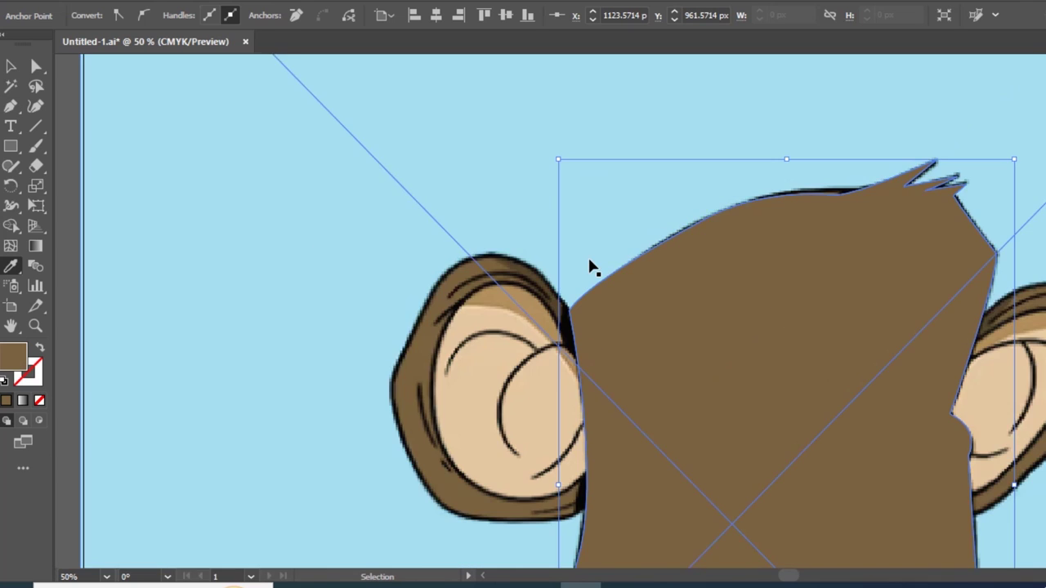
- Zoom out and move the brown head shape aside, left of the reference, to compare
{"action": "scroll", "coordinate": [592, 267], "scroll_direction": "down", "scroll_amount": 2}
{"action": "scroll", "coordinate": [592, 268], "scroll_direction": "down", "scroll_amount": 1}
{"action": "key", "text": "v"}
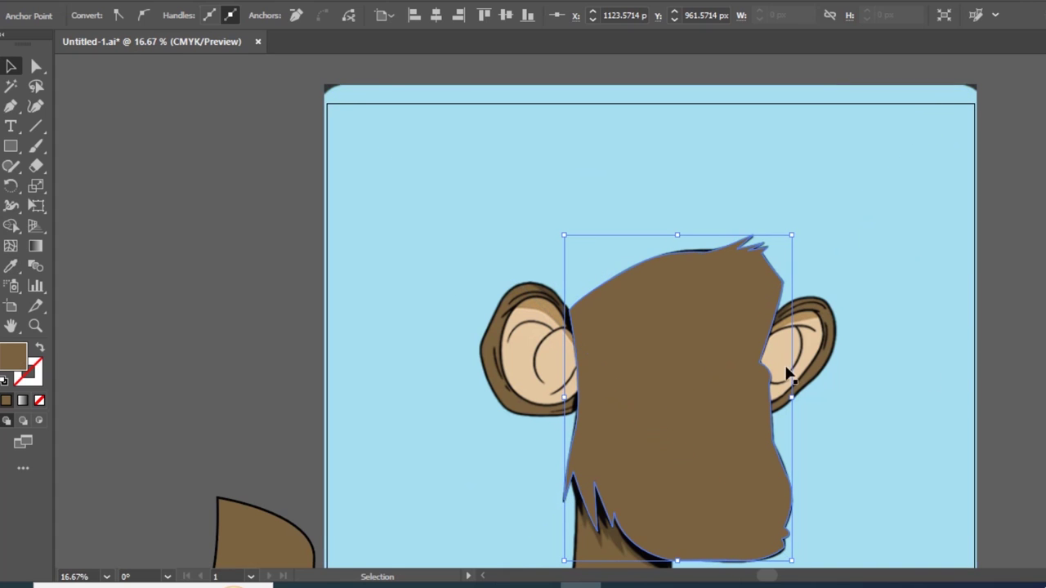
{"action": "left_click_drag", "start_coordinate": [716, 394], "coordinate": [301, 405]}
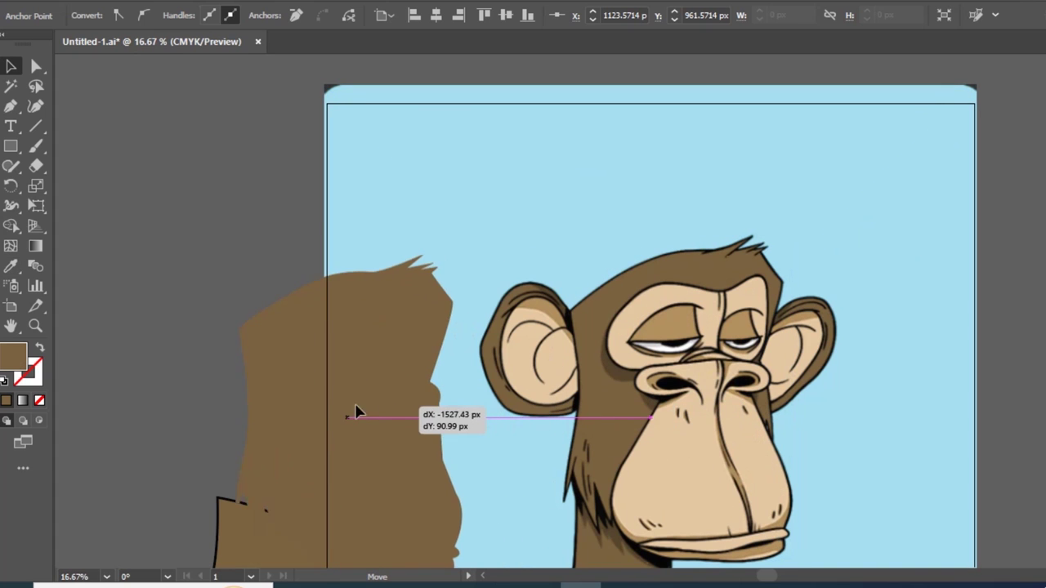
{"action": "left_click_drag", "start_coordinate": [302, 401], "coordinate": [305, 413]}
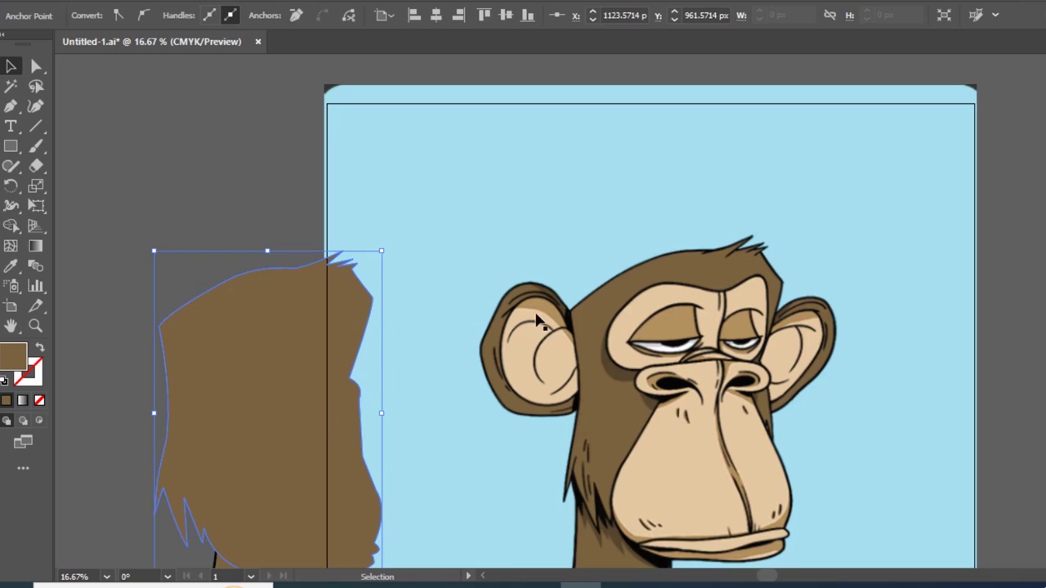
{"action": "left_click", "coordinate": [996, 355]}
- Move the brown head shape back over the ape's face and select it
{"action": "scroll", "coordinate": [539, 311], "scroll_direction": "down", "scroll_amount": 5}
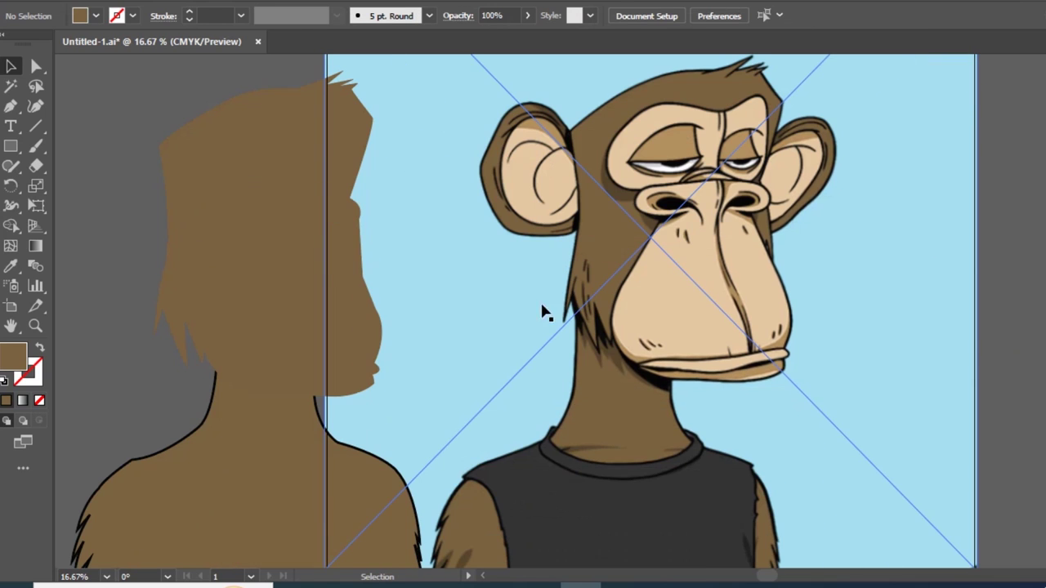
{"action": "left_click_drag", "start_coordinate": [345, 335], "coordinate": [341, 334]}
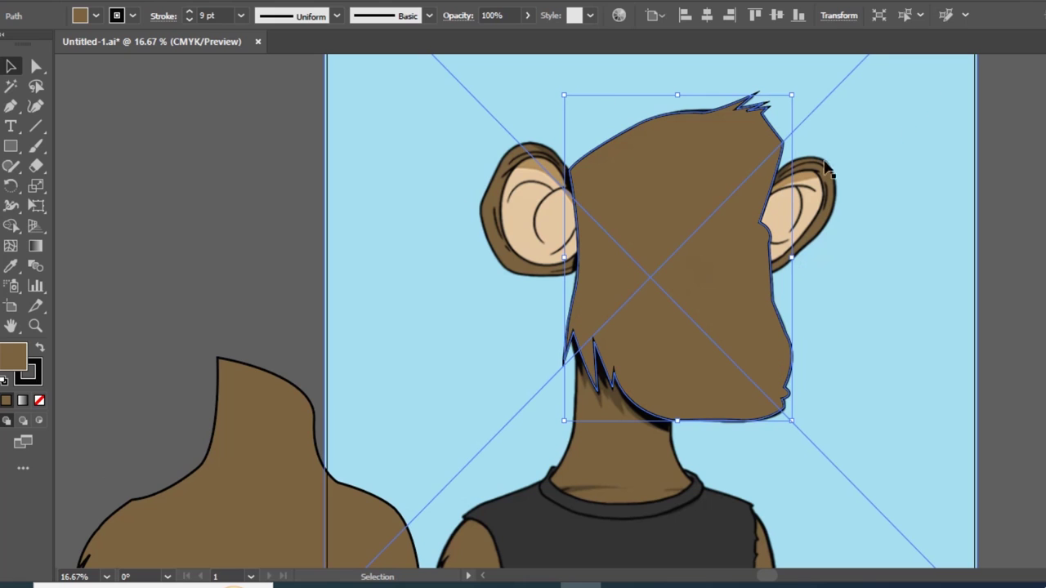
{"action": "left_click", "coordinate": [684, 201]}
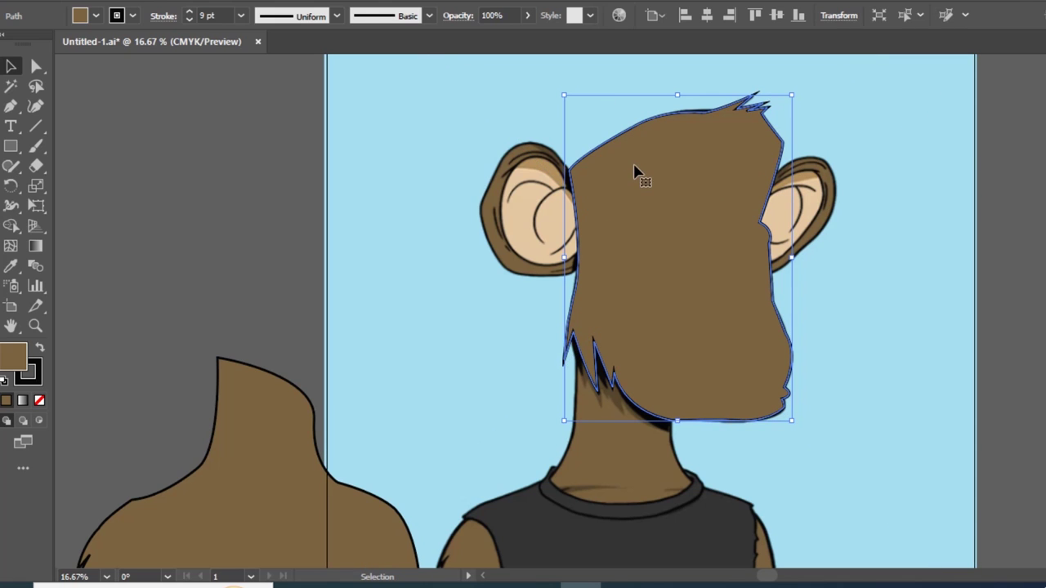
{"action": "left_click", "coordinate": [528, 16]}
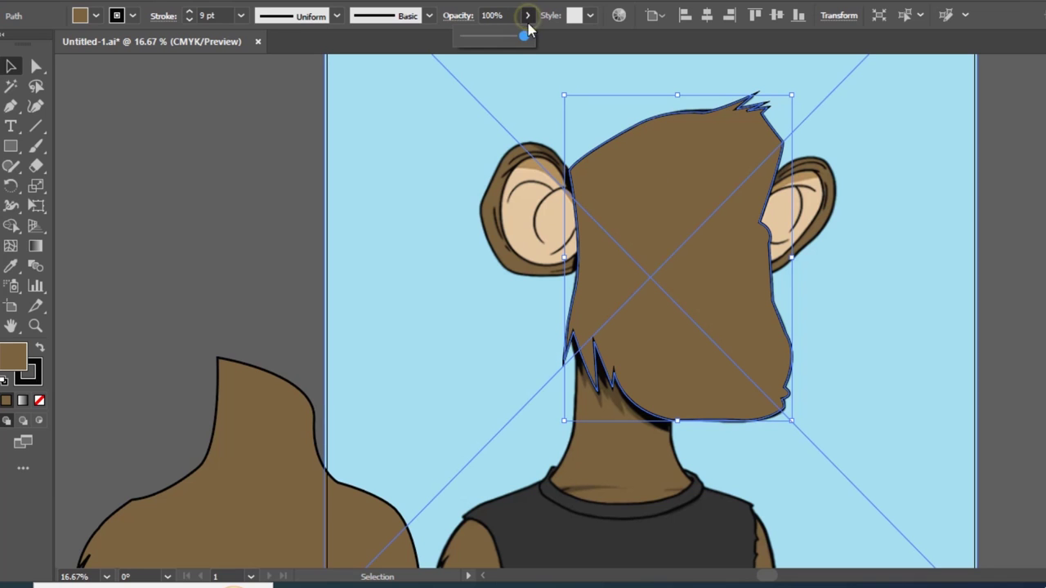
- Lower the head shape's opacity so the ape's facial features show through
{"action": "left_click_drag", "start_coordinate": [497, 37], "coordinate": [496, 38]}
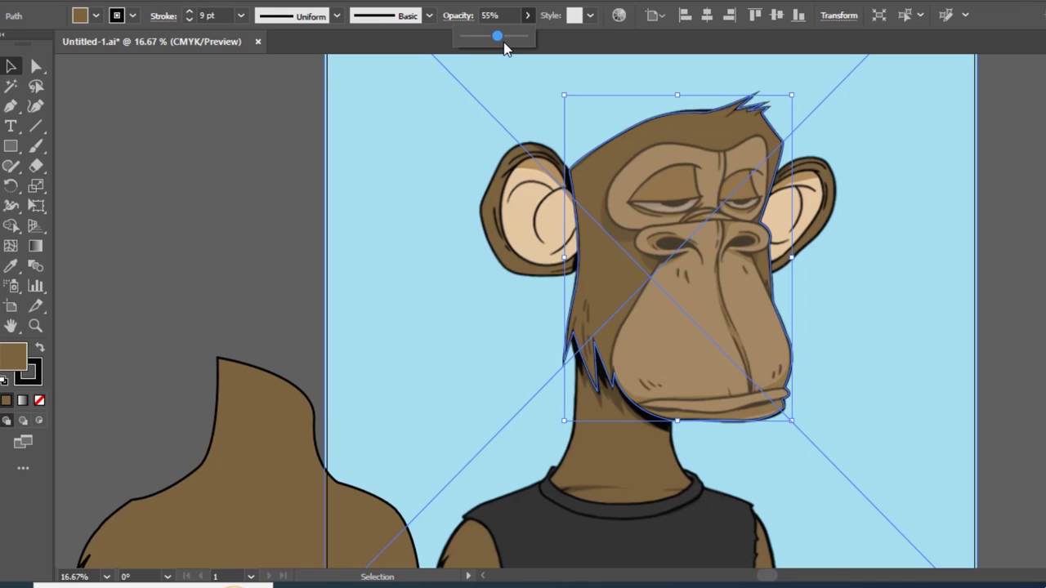
{"action": "left_click", "coordinate": [832, 210]}
{"action": "scroll", "coordinate": [832, 210], "scroll_direction": "up", "scroll_amount": 1}
{"action": "scroll", "coordinate": [832, 210], "scroll_direction": "up", "scroll_amount": 2}
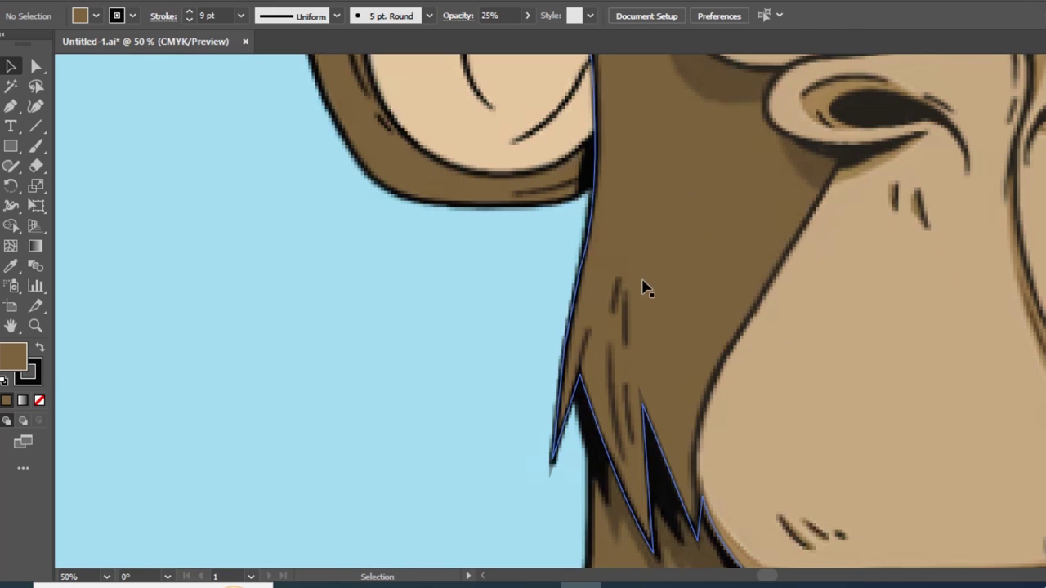
- Pan to the left ear and start a Pen path where the ear meets the head
{"action": "mouse_move", "coordinate": [528, 117]}
{"action": "left_mouse_down"}
{"action": "mouse_move", "coordinate": [479, 544]}
{"action": "mouse_move", "coordinate": [462, 423]}
{"action": "mouse_move", "coordinate": [471, 384]}
{"action": "left_mouse_up"}
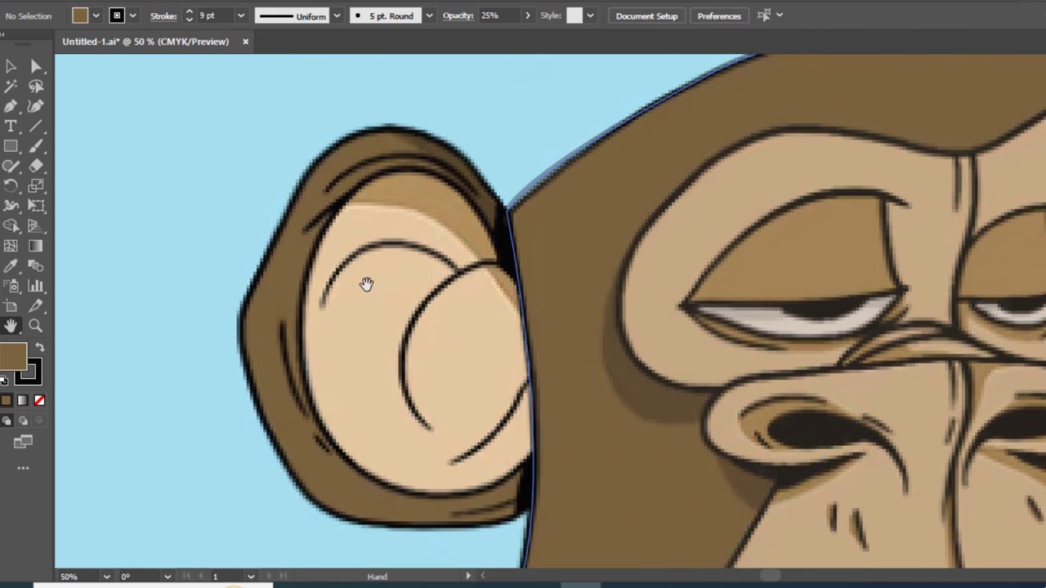
{"action": "left_click", "coordinate": [11, 107]}
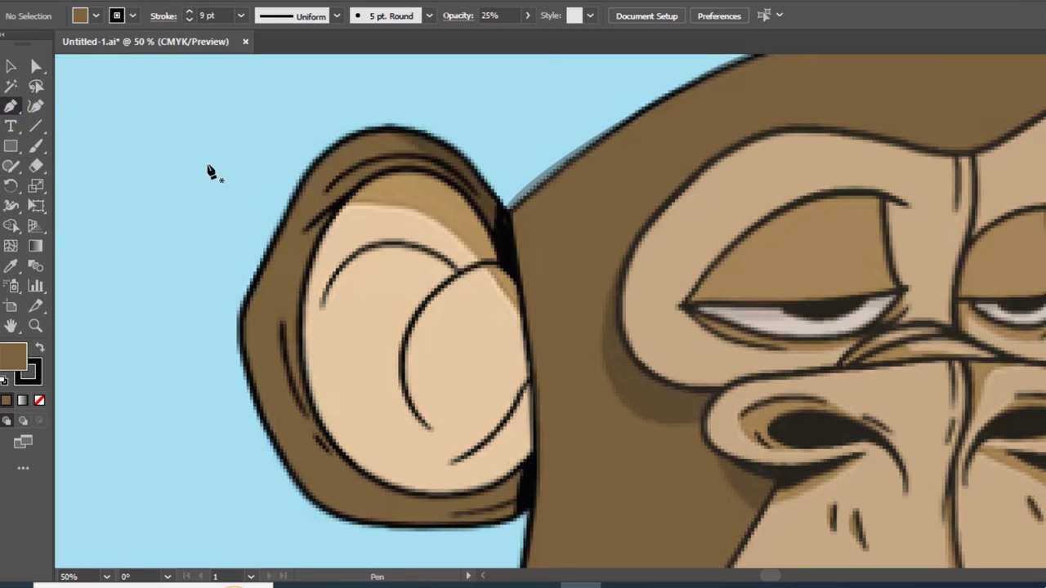
{"action": "left_click", "coordinate": [513, 202]}
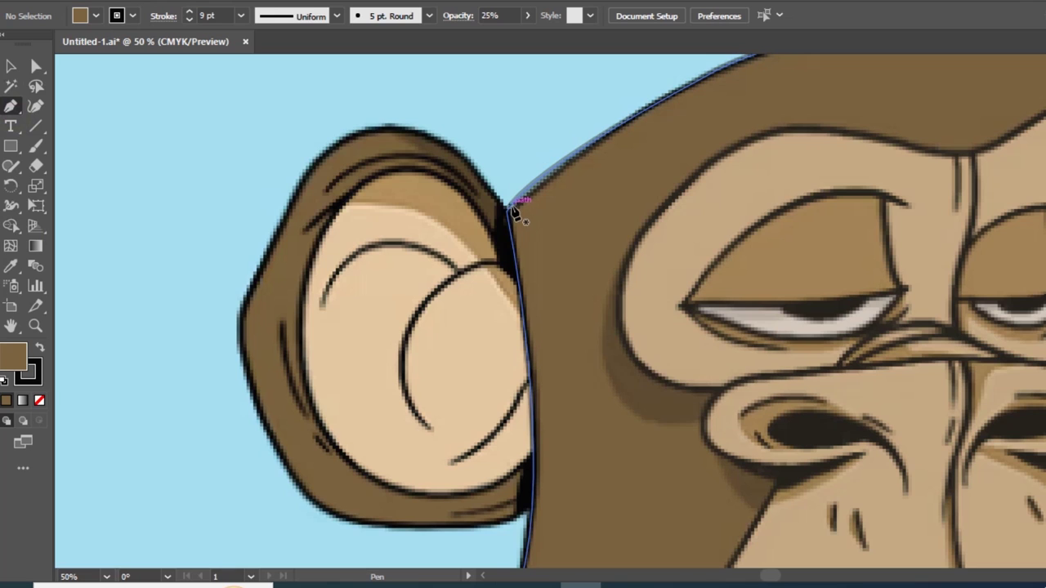
- Pen-trace the left ear's outer outline with no fill and close the path
{"action": "mouse_move", "coordinate": [341, 141]}
{"action": "left_mouse_down"}
{"action": "mouse_move", "coordinate": [284, 145]}
{"action": "mouse_move", "coordinate": [245, 190]}
{"action": "left_mouse_up"}
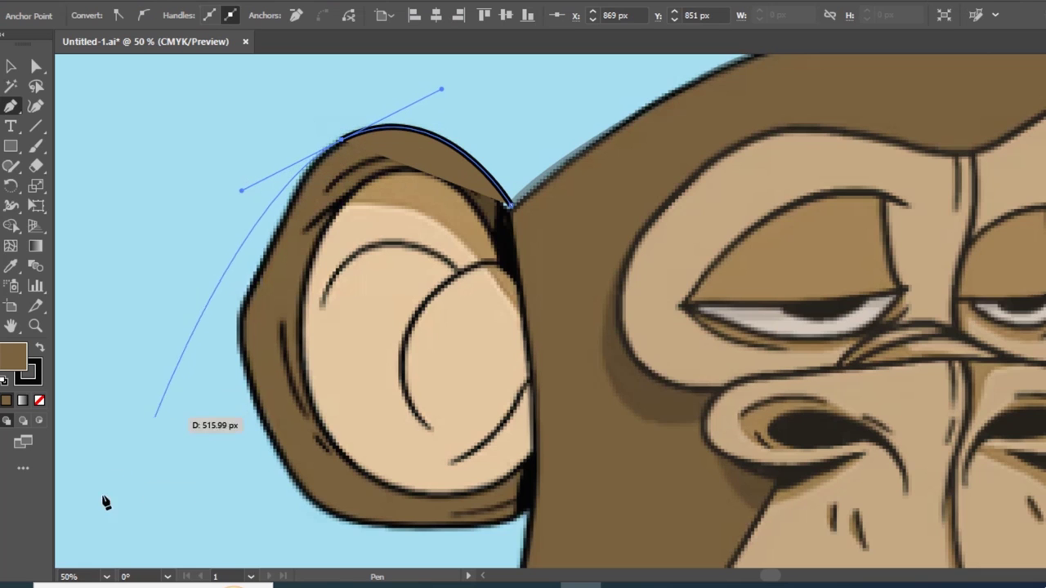
{"action": "left_click", "coordinate": [40, 401]}
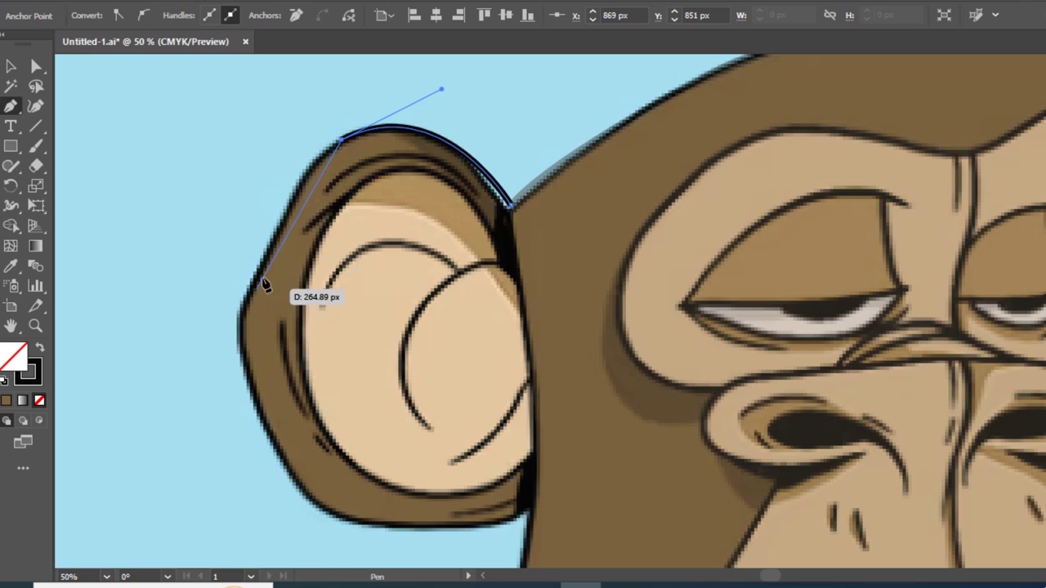
{"action": "mouse_move", "coordinate": [289, 205]}
{"action": "left_mouse_down"}
{"action": "mouse_move", "coordinate": [285, 225]}
{"action": "mouse_move", "coordinate": [294, 214]}
{"action": "mouse_move", "coordinate": [285, 204]}
{"action": "left_mouse_up"}
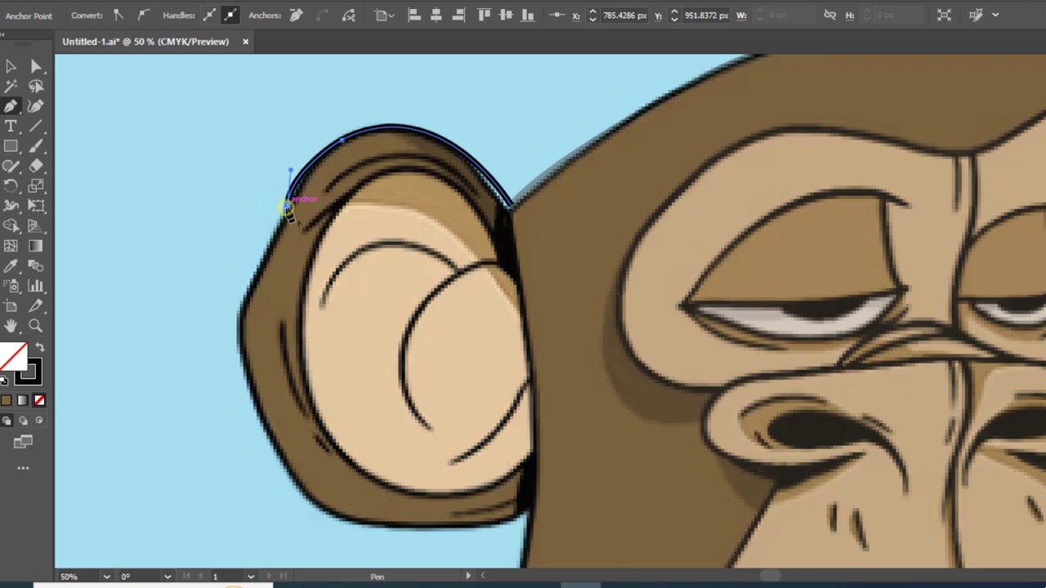
{"action": "left_click", "coordinate": [242, 312]}
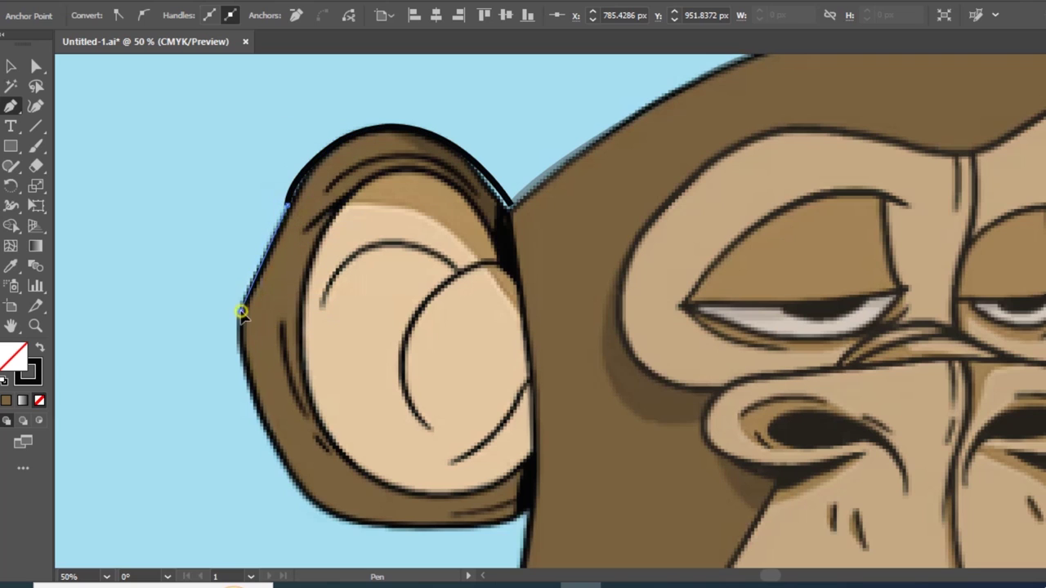
{"action": "left_click_drag", "start_coordinate": [344, 516], "coordinate": [438, 542]}
{"action": "left_click", "coordinate": [344, 517]}
{"action": "left_click_drag", "start_coordinate": [510, 515], "coordinate": [537, 513]}
{"action": "left_click", "coordinate": [533, 510]}
{"action": "left_click_drag", "start_coordinate": [508, 205], "coordinate": [442, 89]}
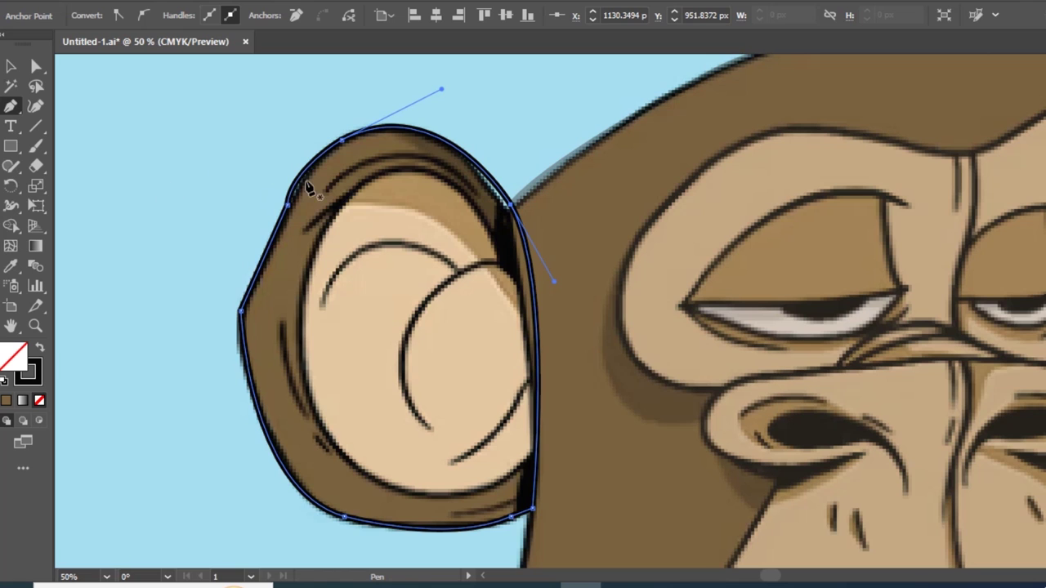
- Fill the ear shape with the sampled brown and make it see-through
{"action": "key", "text": "i"}
{"action": "left_click", "coordinate": [280, 245]}
{"action": "key", "text": "v"}
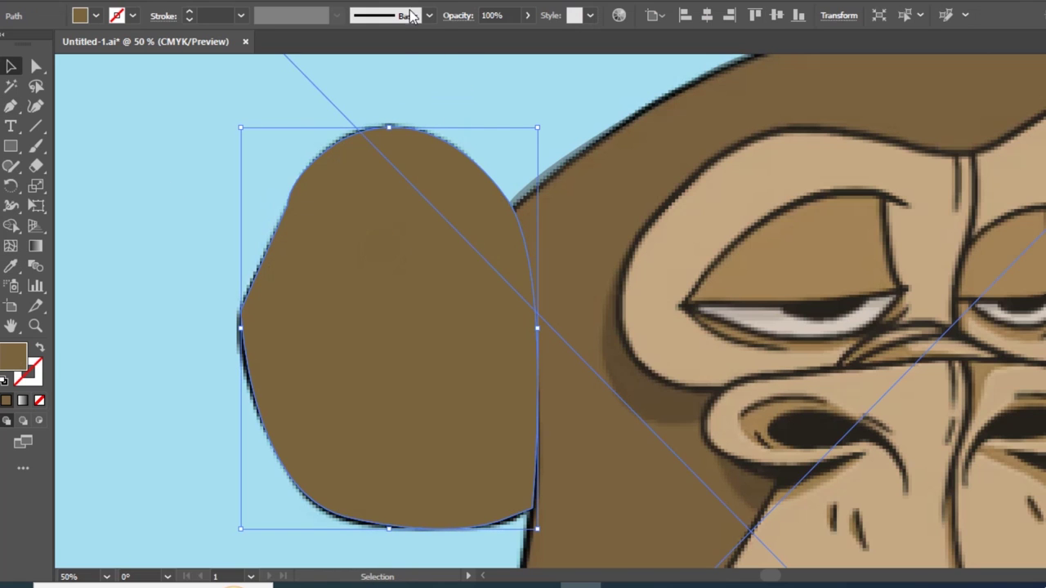
{"action": "left_click", "coordinate": [527, 15]}
{"action": "left_click_drag", "start_coordinate": [515, 35], "coordinate": [472, 35]}
- Pen-trace the left inner ear outline with no fill and close the path
{"action": "left_click", "coordinate": [491, 261]}
{"action": "left_click", "coordinate": [12, 106]}
{"action": "left_click", "coordinate": [496, 262]}
{"action": "left_click_drag", "start_coordinate": [414, 168], "coordinate": [337, 155]}
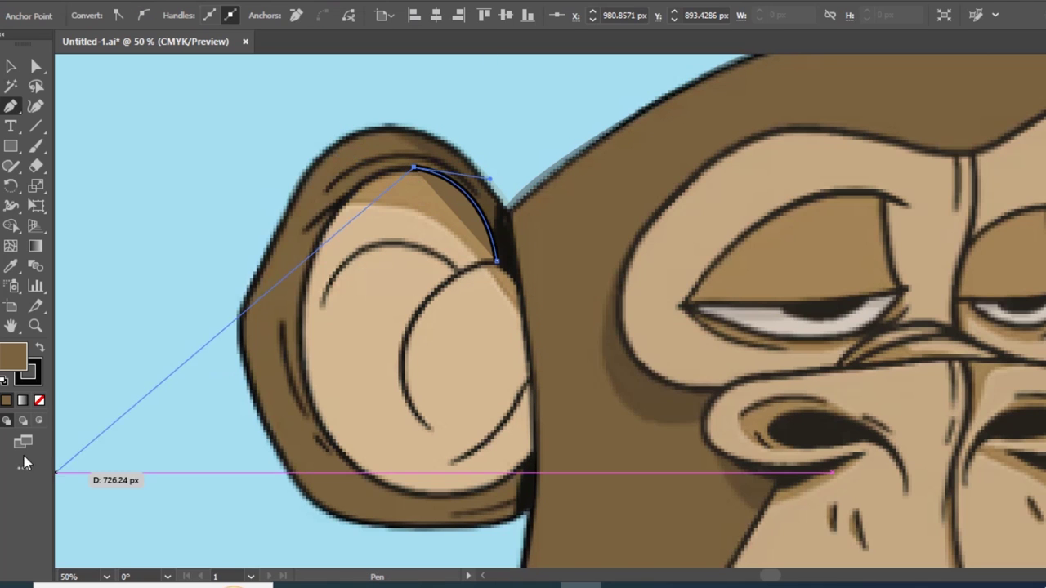
{"action": "left_click", "coordinate": [39, 400]}
{"action": "left_click_drag", "start_coordinate": [317, 243], "coordinate": [304, 319]}
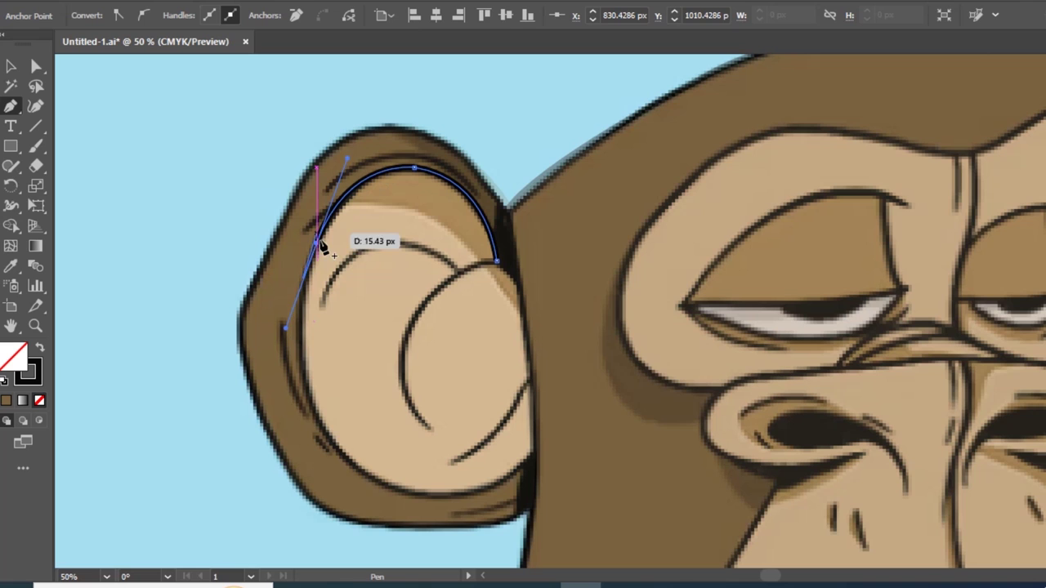
{"action": "left_click_drag", "start_coordinate": [357, 470], "coordinate": [448, 561]}
{"action": "left_click_drag", "start_coordinate": [504, 474], "coordinate": [540, 470]}
{"action": "left_click", "coordinate": [536, 452]}
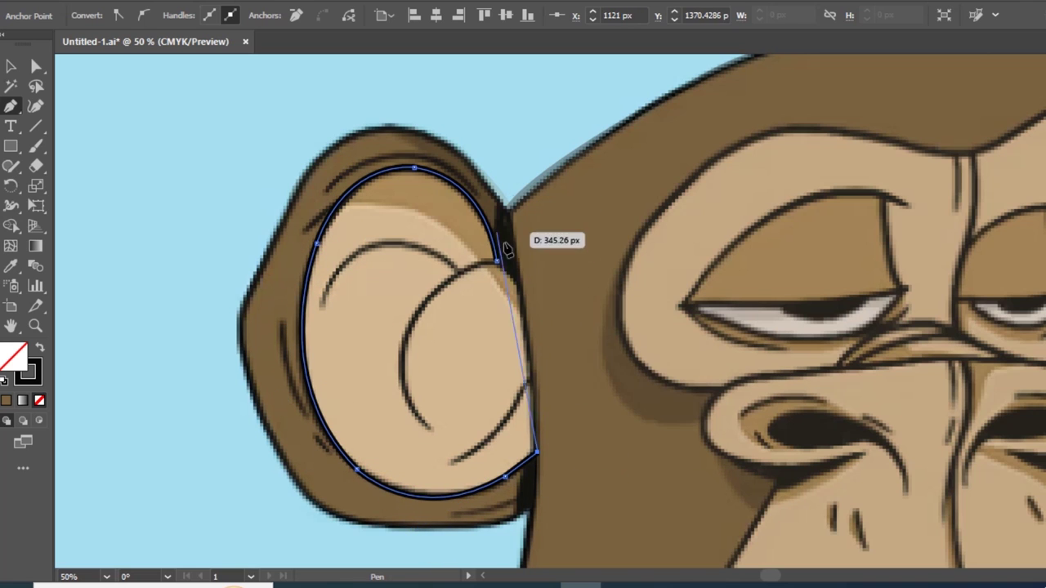
{"action": "left_click", "coordinate": [523, 280]}
{"action": "left_click", "coordinate": [496, 262]}
- Give the inner ear a sampled fill and restore the outer brown ear to 100% opacity
{"action": "key", "text": "i"}
{"action": "left_click", "coordinate": [359, 314]}
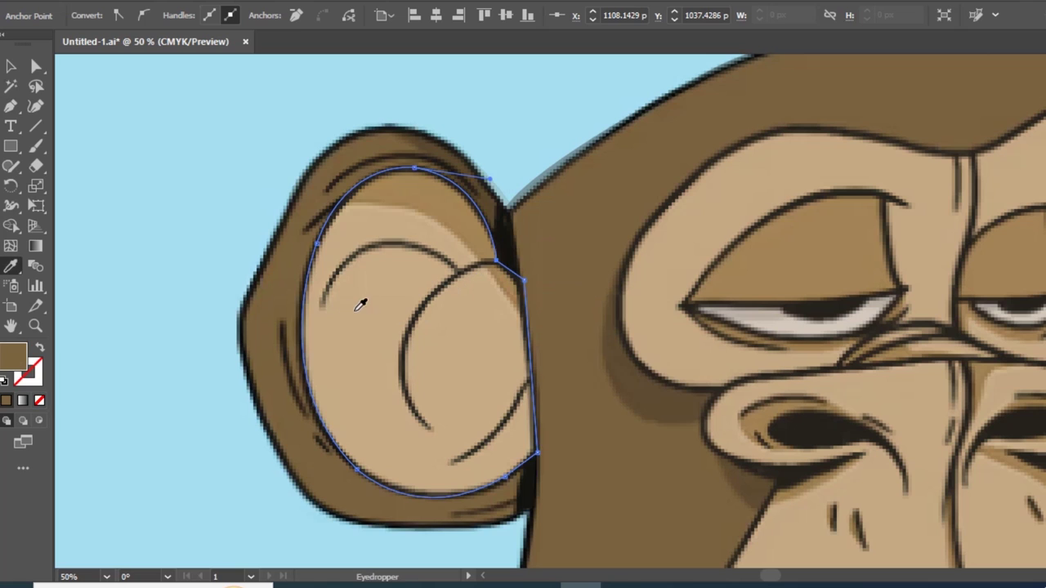
{"action": "key", "text": "v"}
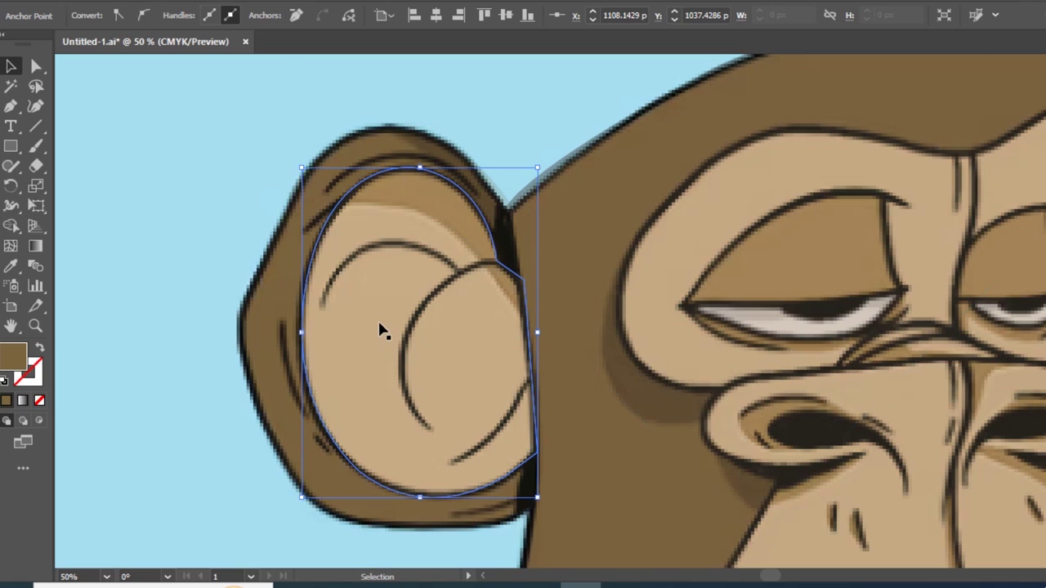
{"action": "key", "text": "a"}
{"action": "key", "text": "v"}
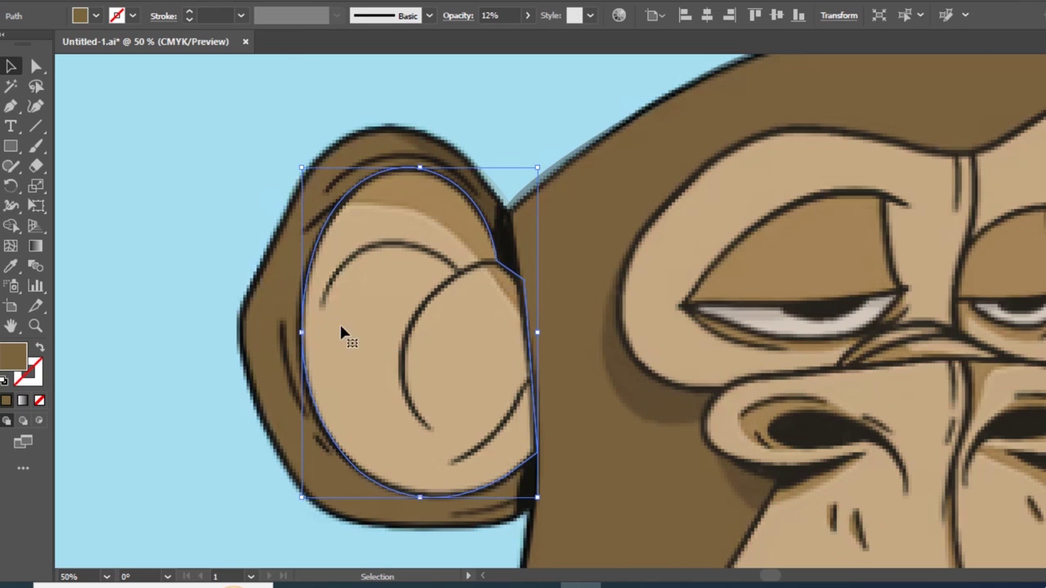
{"action": "left_click_drag", "start_coordinate": [303, 331], "coordinate": [269, 319]}
{"action": "left_click", "coordinate": [527, 15]}
{"action": "mouse_move", "coordinate": [485, 37]}
{"action": "left_mouse_down"}
{"action": "mouse_move", "coordinate": [539, 41]}
{"action": "mouse_move", "coordinate": [515, 39]}
{"action": "left_mouse_up"}
{"action": "left_click", "coordinate": [427, 334]}
- Fill the left inner ear with the right ear's light tan, then zoom out to the head
{"action": "left_click", "coordinate": [528, 15]}
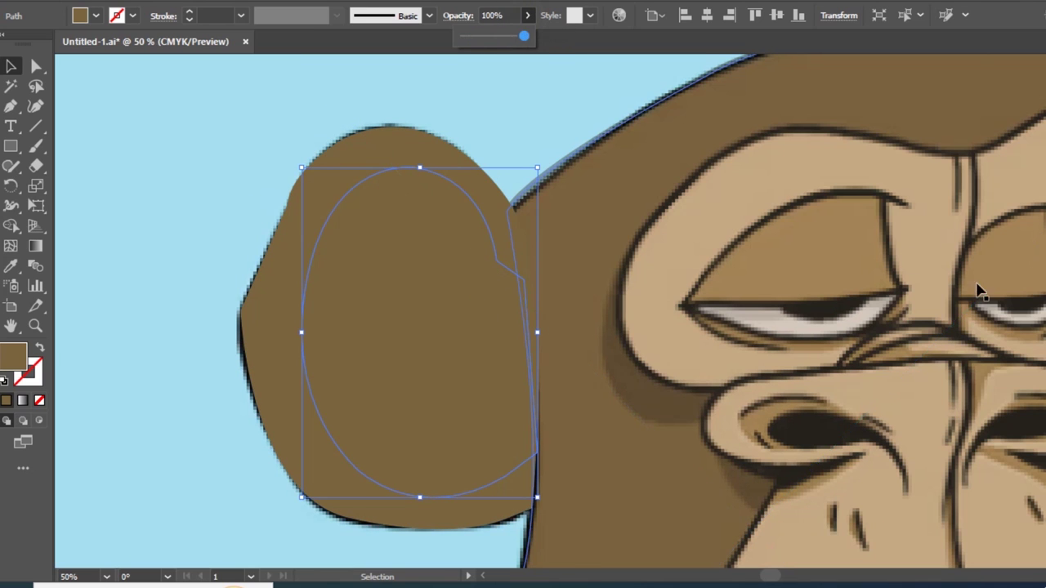
{"action": "mouse_move", "coordinate": [640, 326]}
{"action": "left_mouse_down"}
{"action": "mouse_move", "coordinate": [539, 341]}
{"action": "mouse_move", "coordinate": [384, 316]}
{"action": "left_mouse_up"}
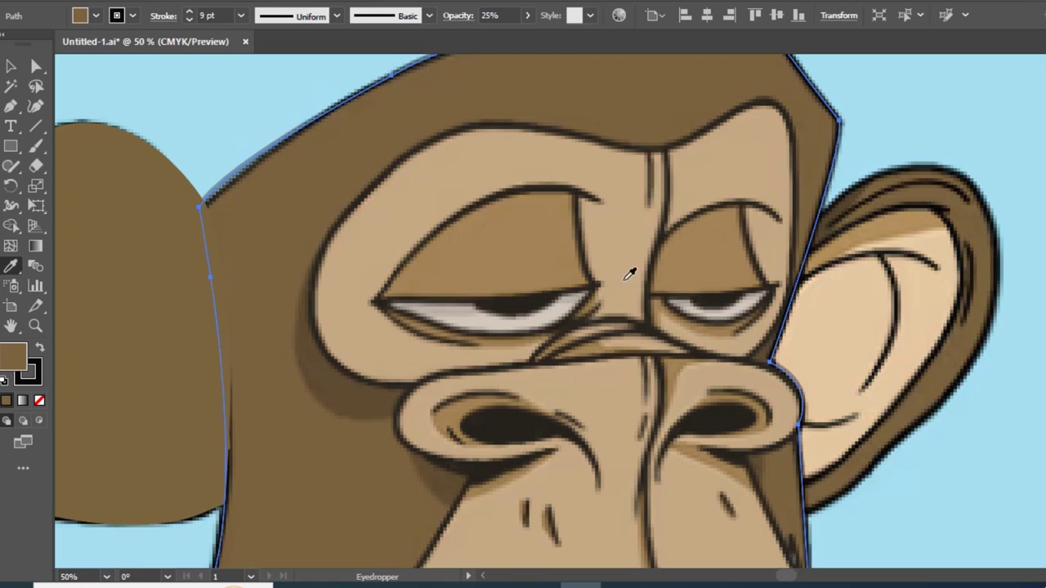
{"action": "key", "text": "v"}
{"action": "left_click", "coordinate": [198, 274]}
{"action": "key", "text": "i"}
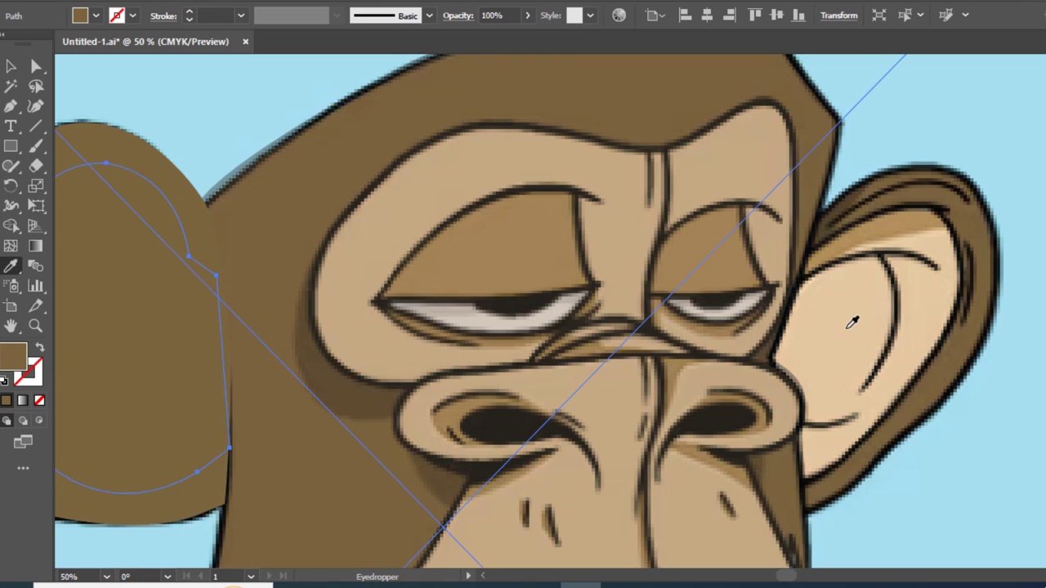
{"action": "left_click", "coordinate": [899, 321]}
{"action": "key", "text": "v"}
{"action": "left_click", "coordinate": [907, 467]}
{"action": "left_click", "coordinate": [145, 296]}
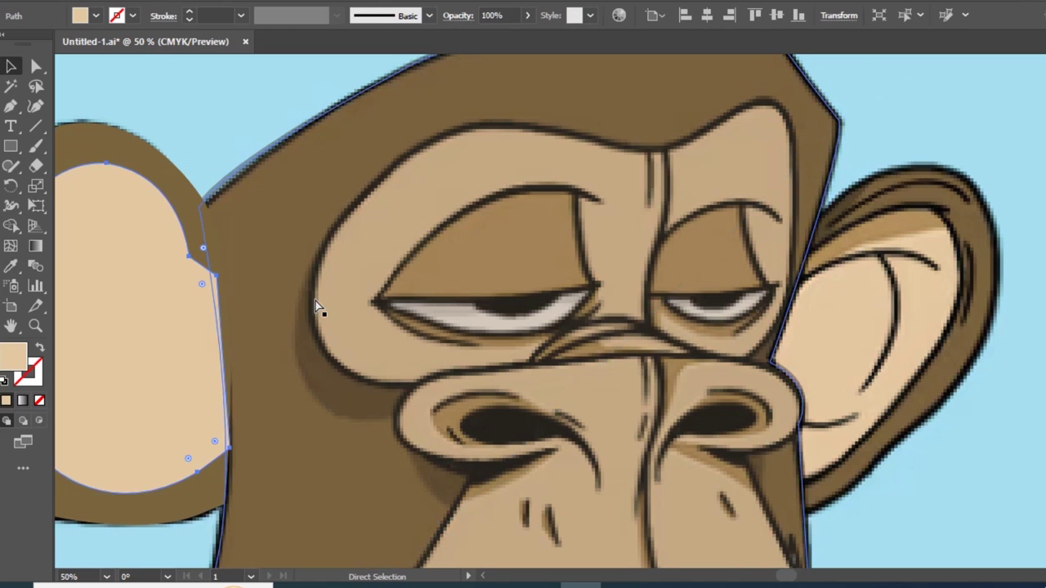
{"action": "key", "text": "ctrl+minus"}
{"action": "key", "text": "ctrl+minus"}
{"action": "left_click", "coordinate": [313, 302]}
{"action": "left_click", "coordinate": [597, 334]}
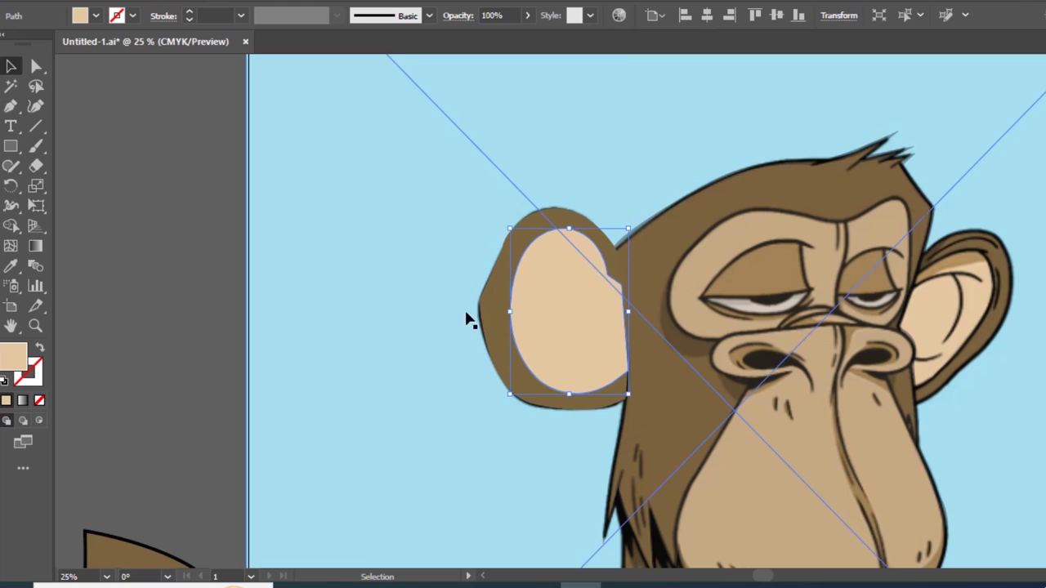
- Set the brown outer ear to 38% and the tan inner ear to 44% opacity
{"action": "left_click", "coordinate": [494, 261]}
{"action": "left_click", "coordinate": [527, 15]}
{"action": "left_click_drag", "start_coordinate": [527, 38], "coordinate": [490, 36]}
{"action": "left_click", "coordinate": [564, 311]}
{"action": "left_click", "coordinate": [528, 15]}
{"action": "left_click", "coordinate": [11, 65]}
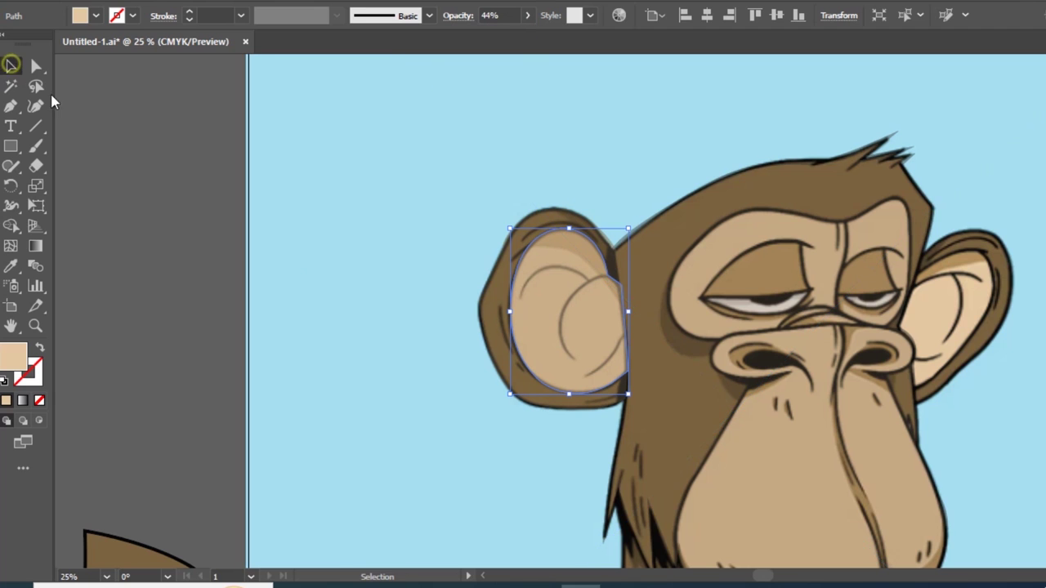
- Zoom in and move inner and outer ear anchor points to fit the reference ear
{"action": "key", "text": "ctrl+equal"}
{"action": "key", "text": "ctrl+equal"}
{"action": "key", "text": "ctrl+equal"}
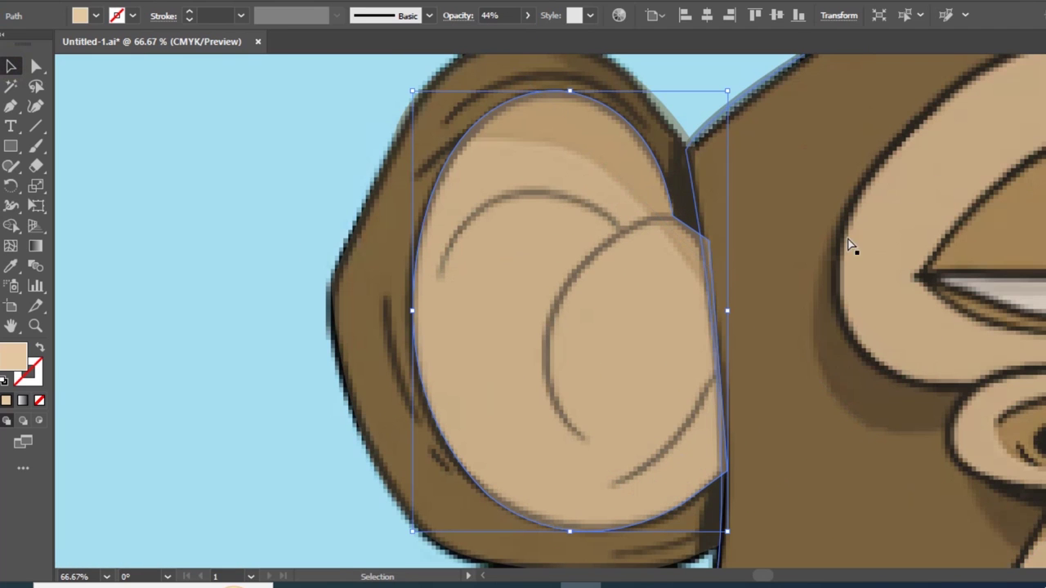
{"action": "key", "text": "a"}
{"action": "left_click_drag", "start_coordinate": [704, 238], "coordinate": [695, 244]}
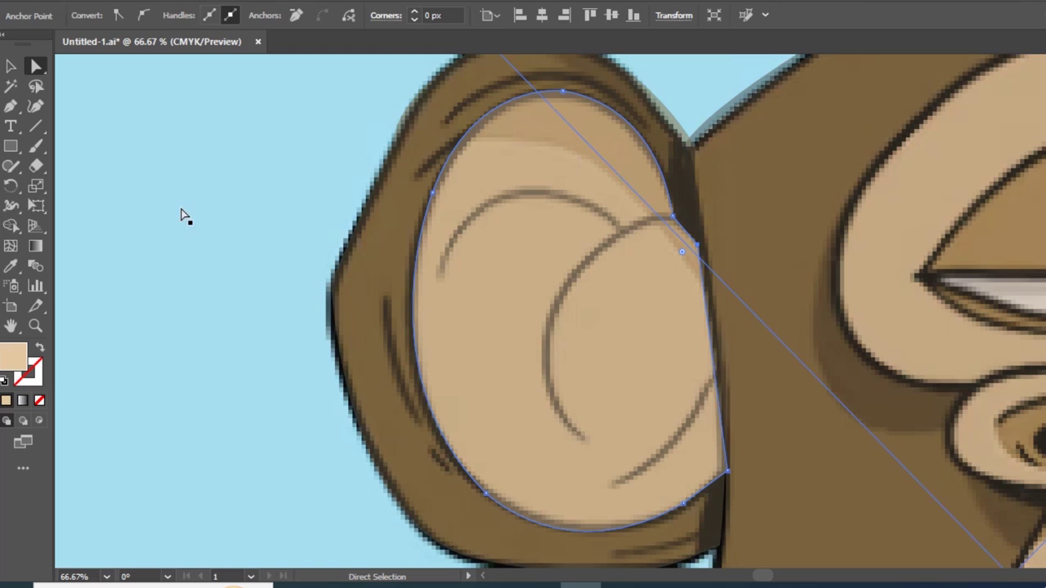
{"action": "left_click", "coordinate": [358, 220]}
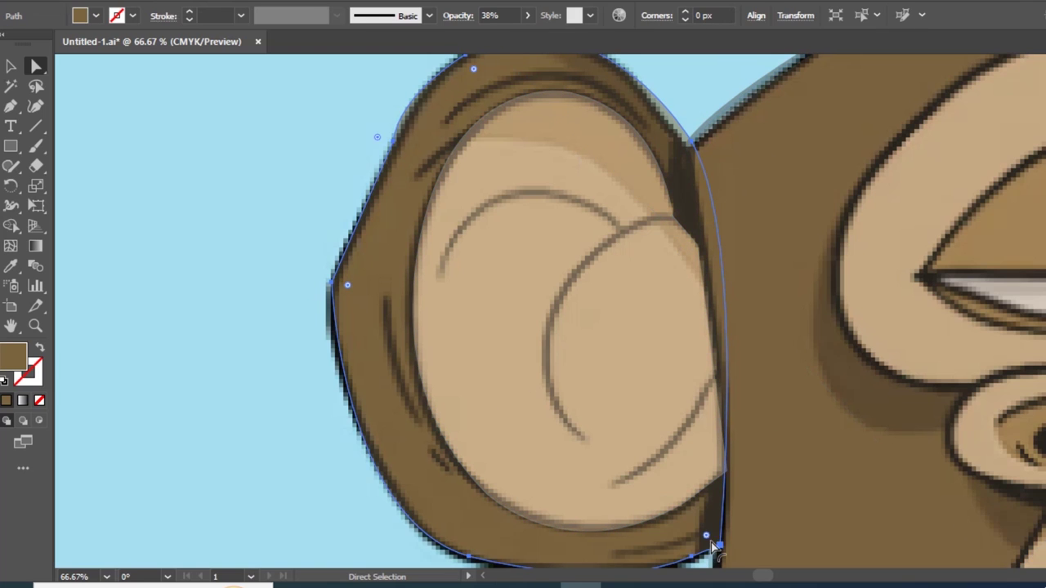
{"action": "left_click_drag", "start_coordinate": [719, 545], "coordinate": [737, 537]}
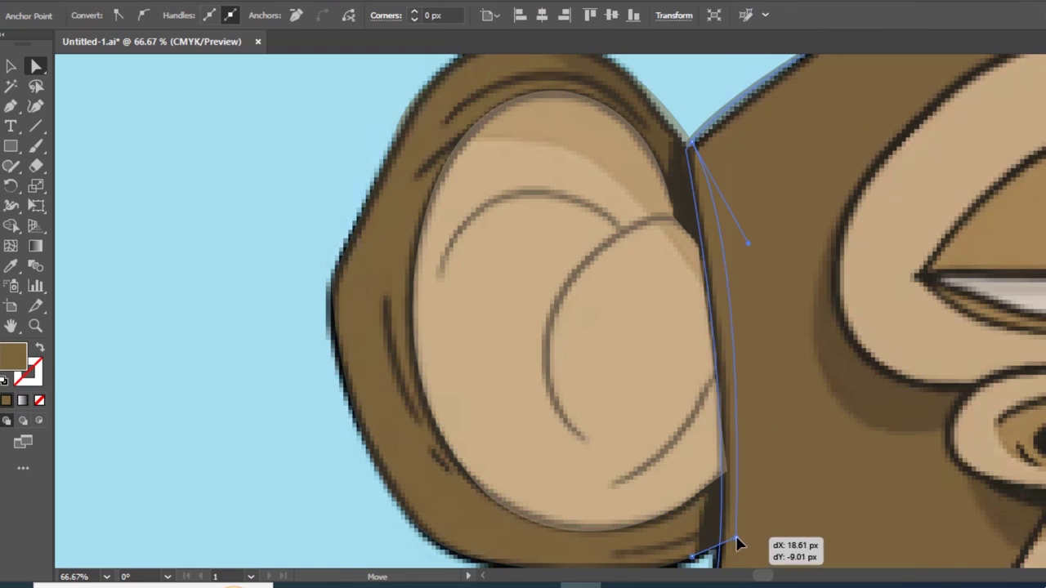
{"action": "left_click", "coordinate": [214, 446]}
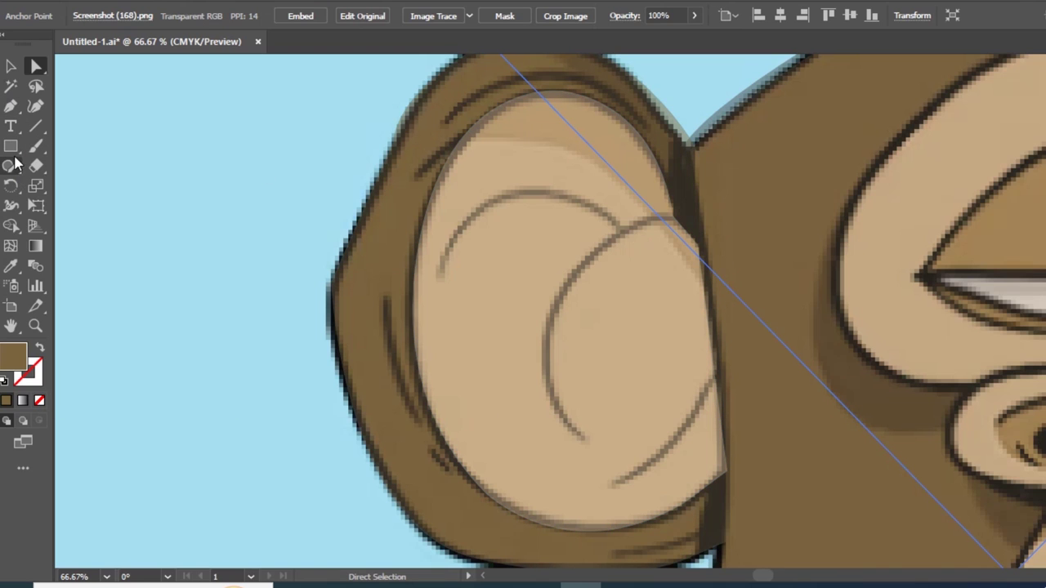
{"action": "left_click", "coordinate": [17, 167]}
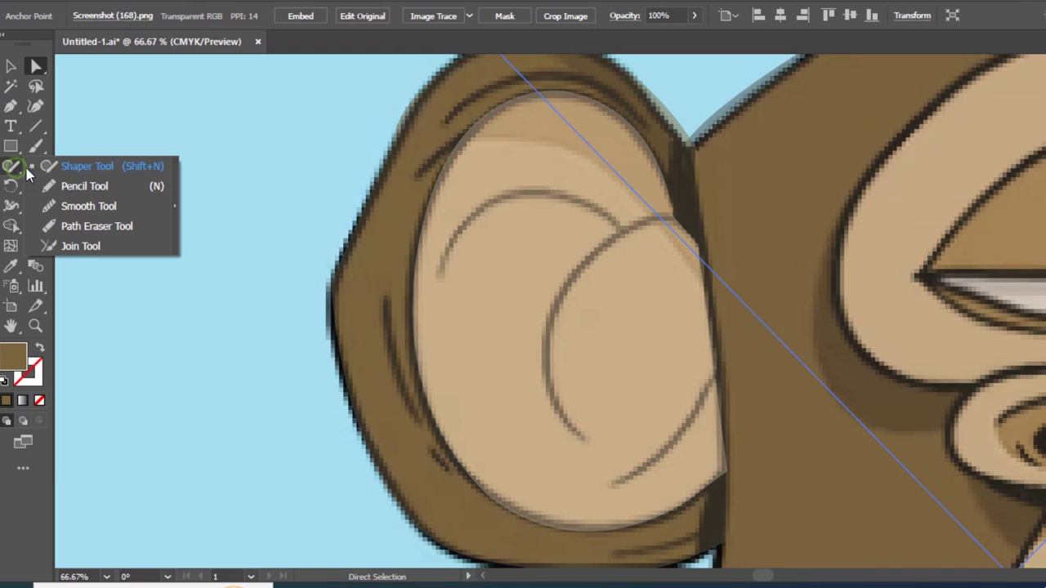
- Pencil-draw a fold line inside the ear with a thicker black tapered stroke
{"action": "left_click", "coordinate": [65, 187]}
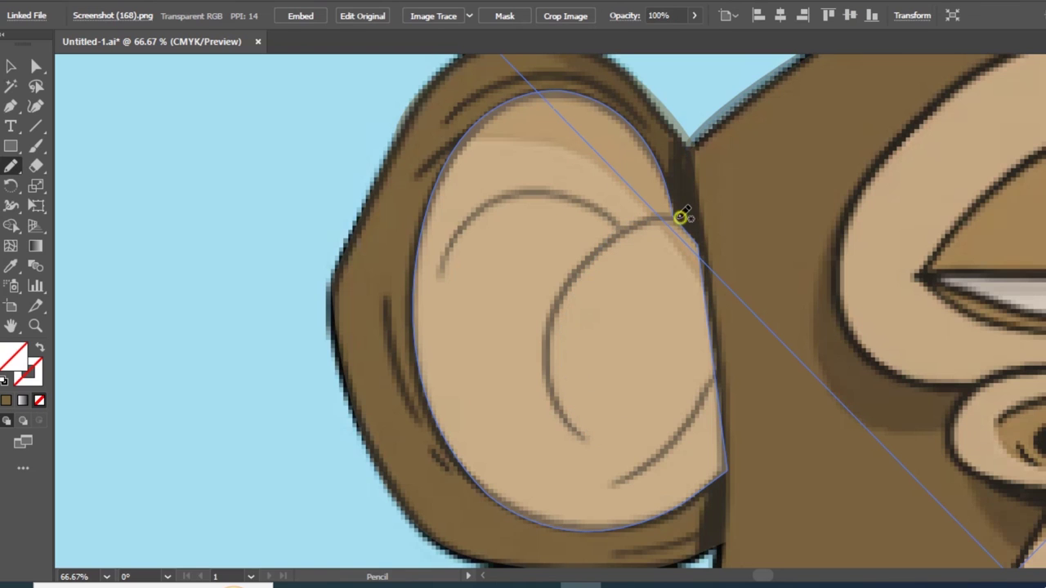
{"action": "left_click_drag", "start_coordinate": [582, 435], "coordinate": [581, 439]}
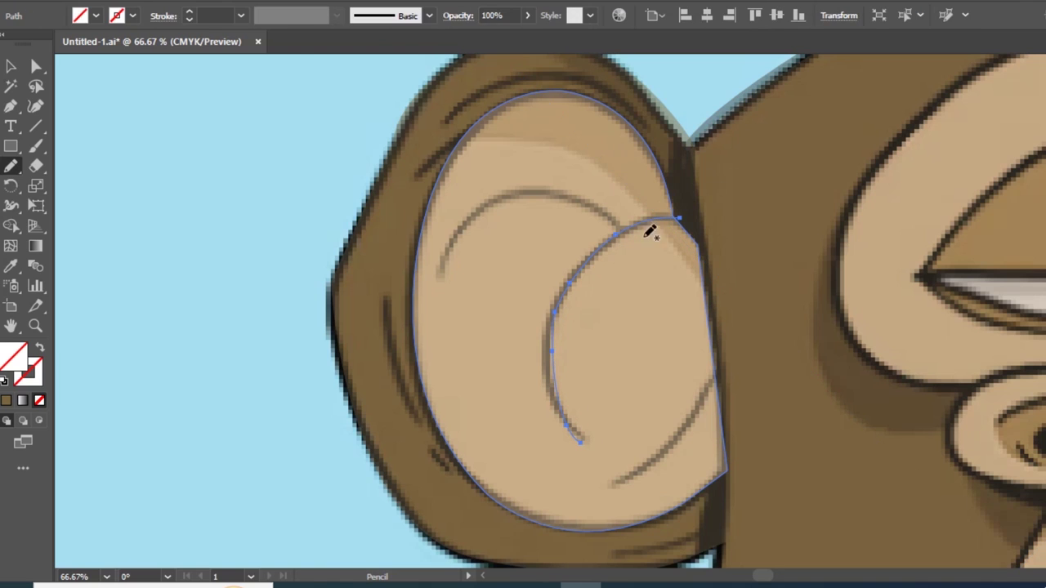
{"action": "left_click", "coordinate": [428, 16]}
{"action": "left_click", "coordinate": [189, 11]}
{"action": "left_click", "coordinate": [188, 12]}
{"action": "left_click", "coordinate": [189, 12]}
{"action": "left_click", "coordinate": [189, 12]}
{"action": "left_click", "coordinate": [189, 11]}
{"action": "left_click", "coordinate": [336, 16]}
{"action": "left_click", "coordinate": [310, 82]}
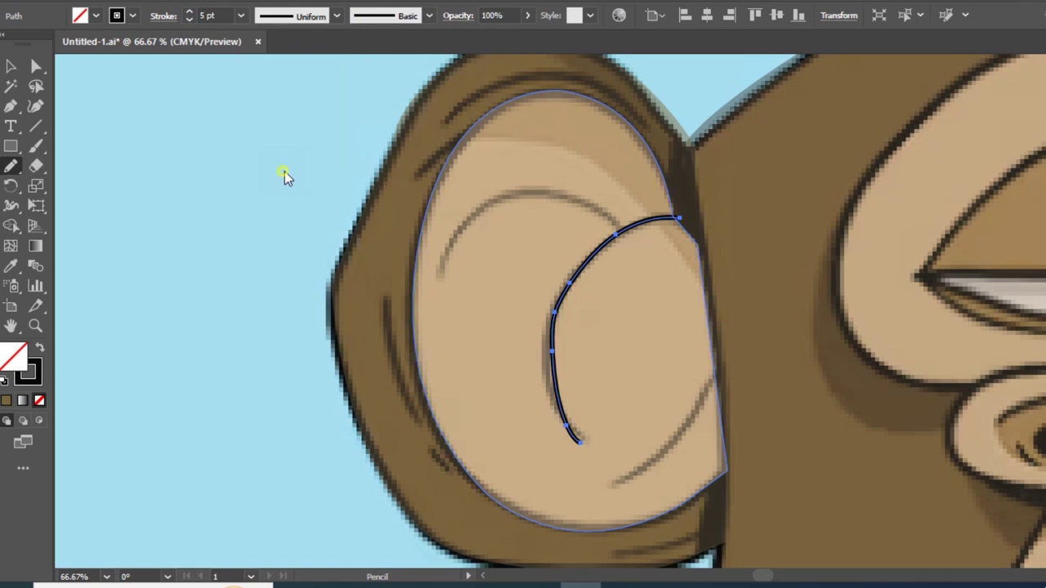
{"action": "left_click", "coordinate": [189, 11]}
- Undo an accidental brown fill on the fold line and check the ear shapes' anchor points
{"action": "key", "text": "v"}
{"action": "key", "text": "i"}
{"action": "left_click", "coordinate": [401, 326]}
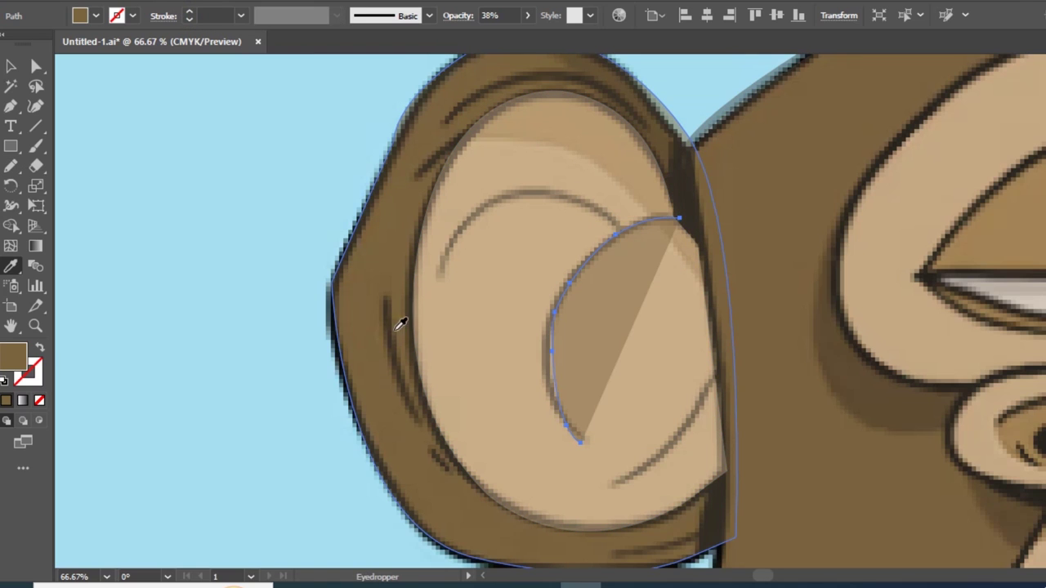
{"action": "key", "text": "ctrl+z"}
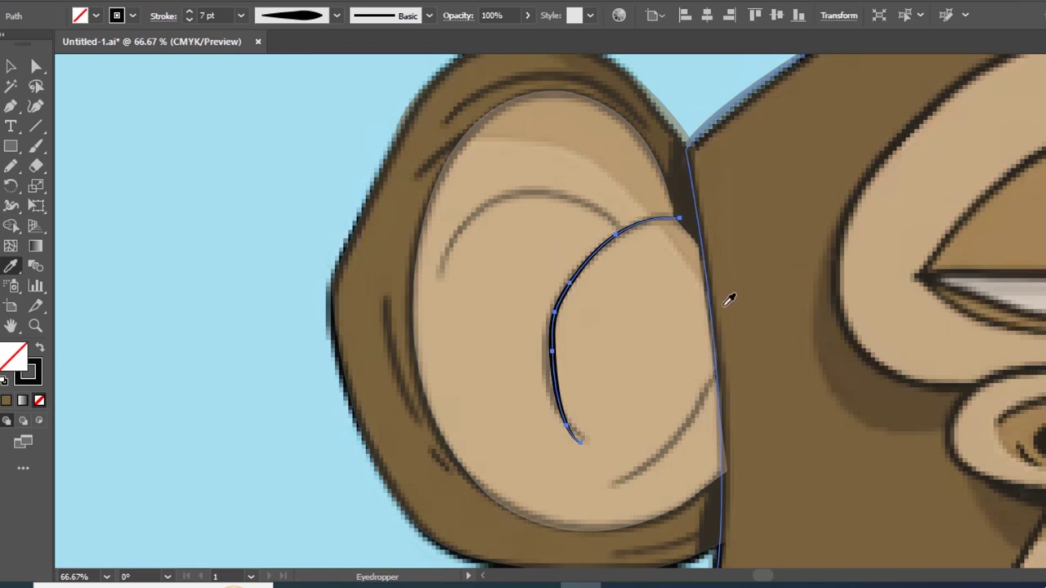
{"action": "key", "text": "v"}
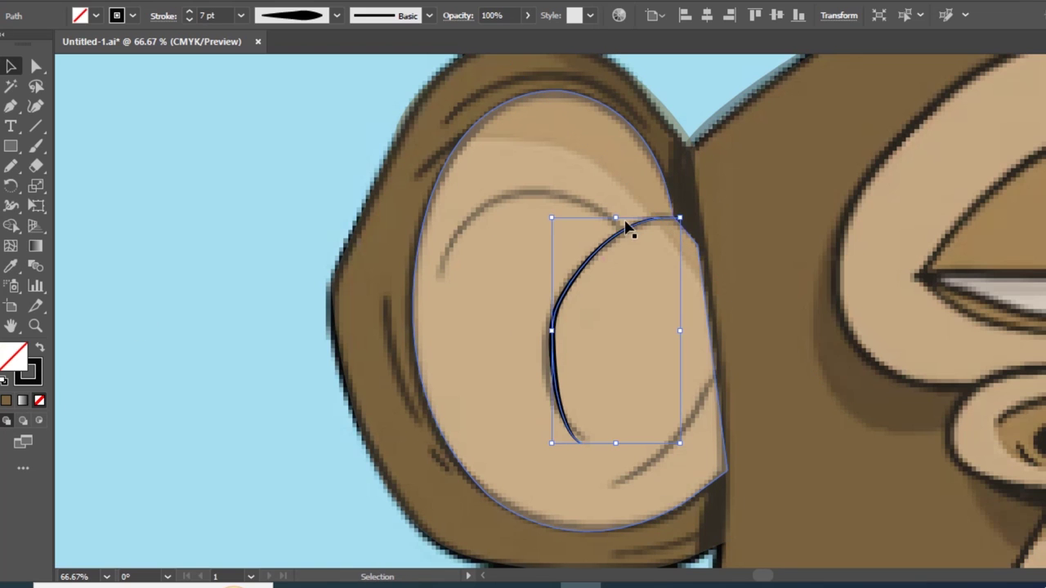
{"action": "key", "text": "a"}
{"action": "left_click", "coordinate": [631, 202]}
{"action": "left_click", "coordinate": [684, 233]}
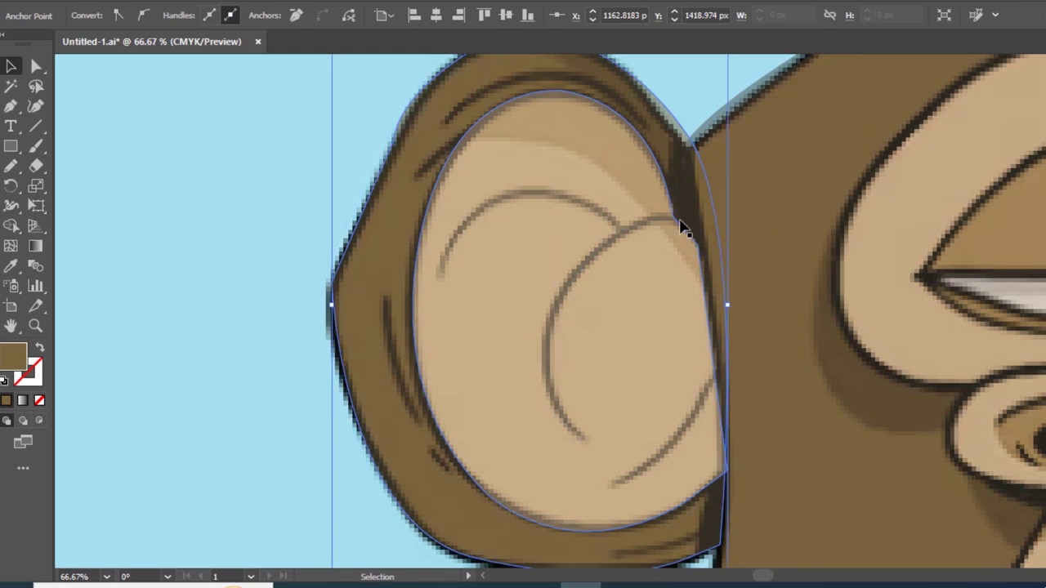
{"action": "left_click", "coordinate": [719, 546]}
{"action": "key", "text": "v"}
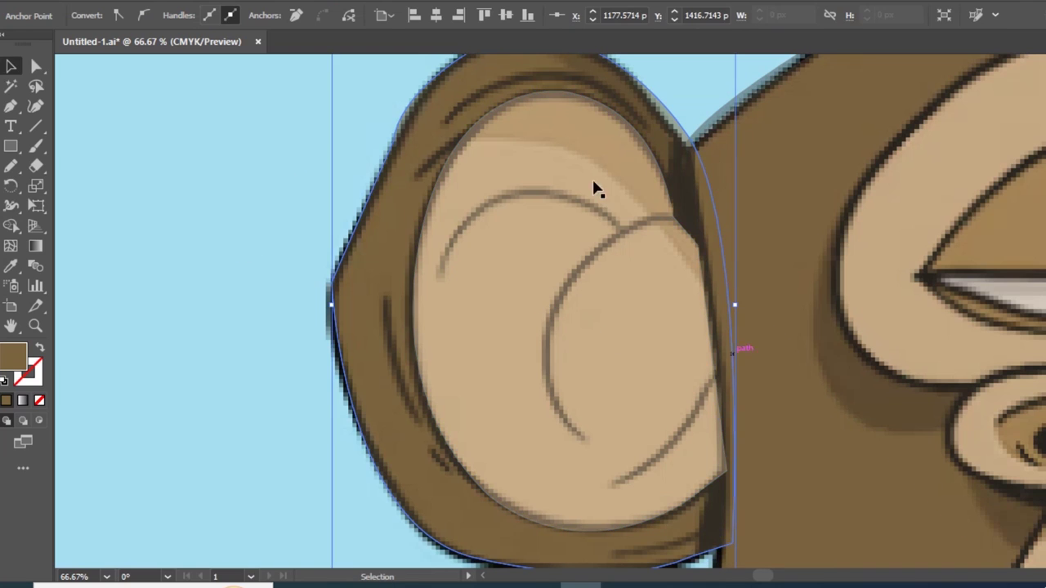
- Pencil-trace the inner ear crease with a 6 pt black stroke and the oval width profile
{"action": "left_click", "coordinate": [10, 166]}
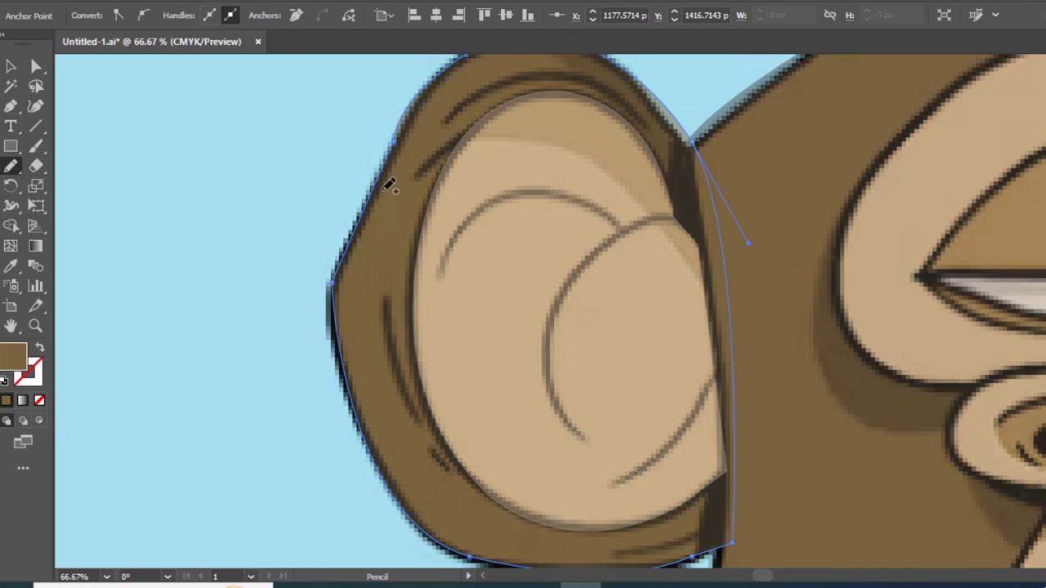
{"action": "left_click_drag", "start_coordinate": [579, 413], "coordinate": [579, 415]}
{"action": "left_click", "coordinate": [625, 245], "text": "ctrl"}
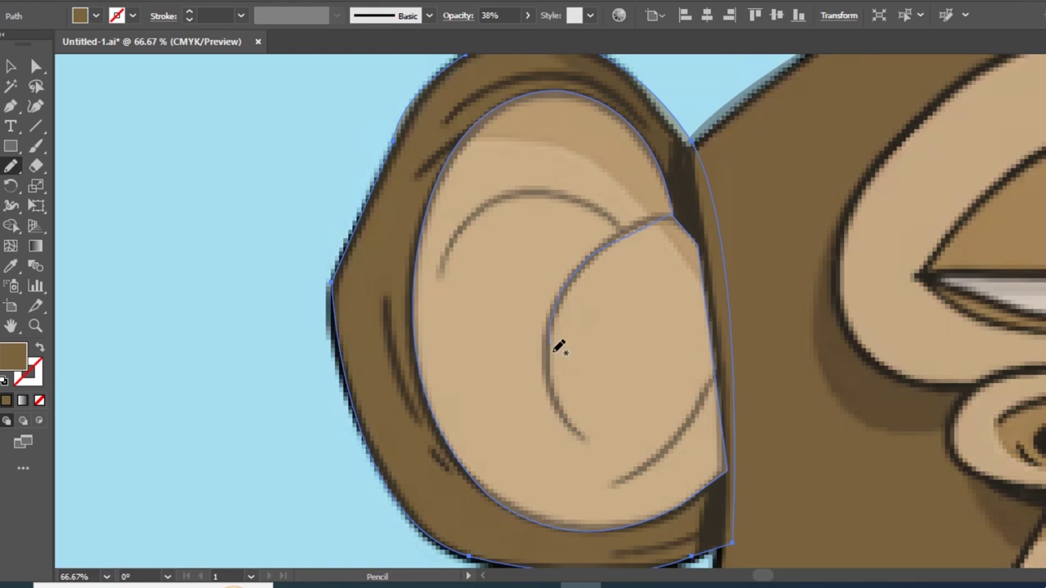
{"action": "left_click_drag", "start_coordinate": [584, 434], "coordinate": [586, 436]}
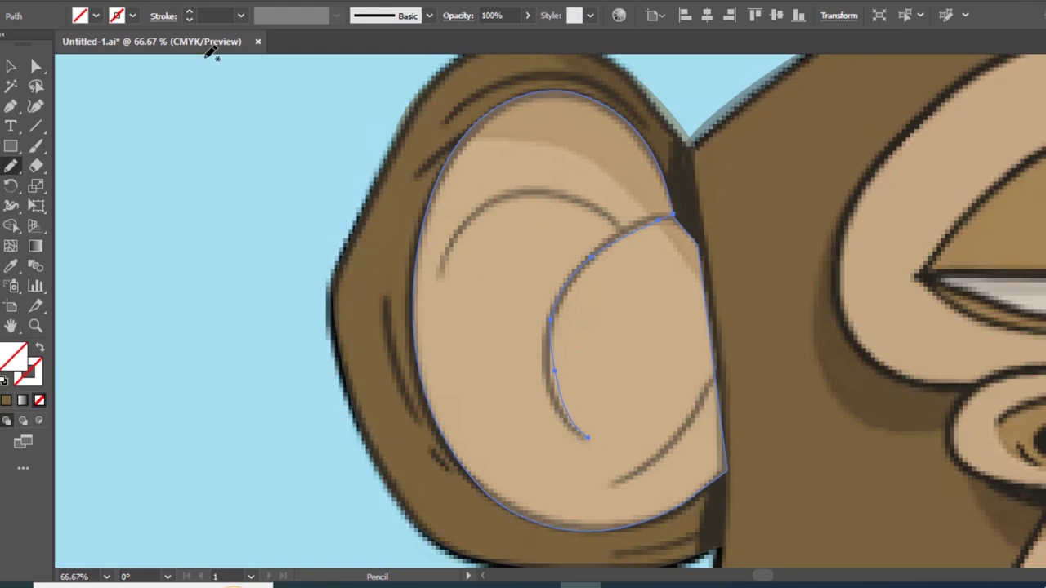
{"action": "left_click", "coordinate": [188, 16]}
{"action": "left_click", "coordinate": [189, 16]}
{"action": "left_click", "coordinate": [189, 17]}
{"action": "left_click", "coordinate": [188, 16]}
{"action": "left_click", "coordinate": [189, 17]}
{"action": "left_click", "coordinate": [189, 16]}
{"action": "left_click", "coordinate": [335, 16]}
{"action": "left_click", "coordinate": [290, 139]}
{"action": "left_click", "coordinate": [335, 16]}
{"action": "left_click", "coordinate": [286, 176]}
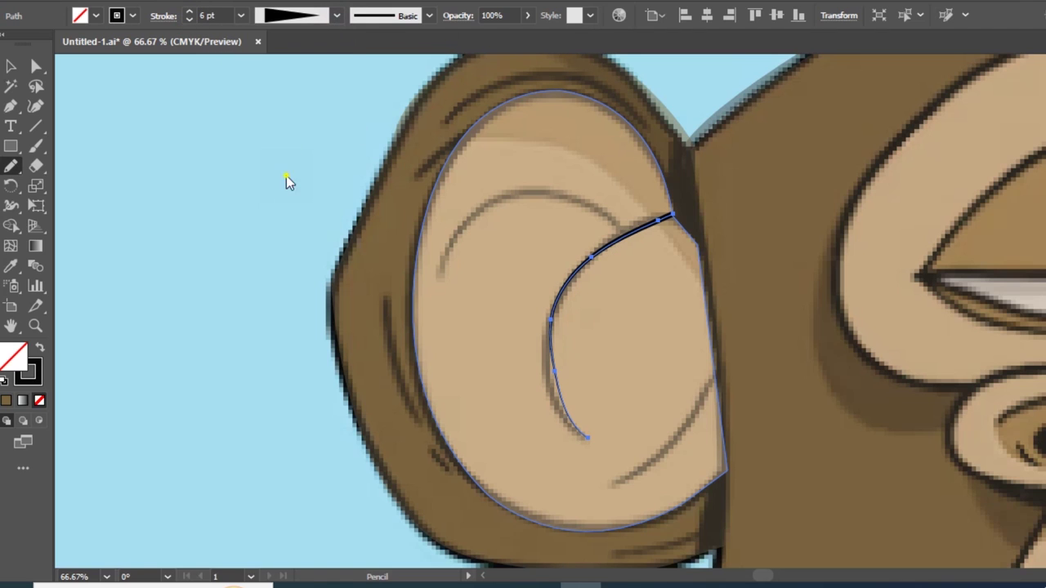
{"action": "key", "text": "v"}
{"action": "left_click", "coordinate": [684, 103]}
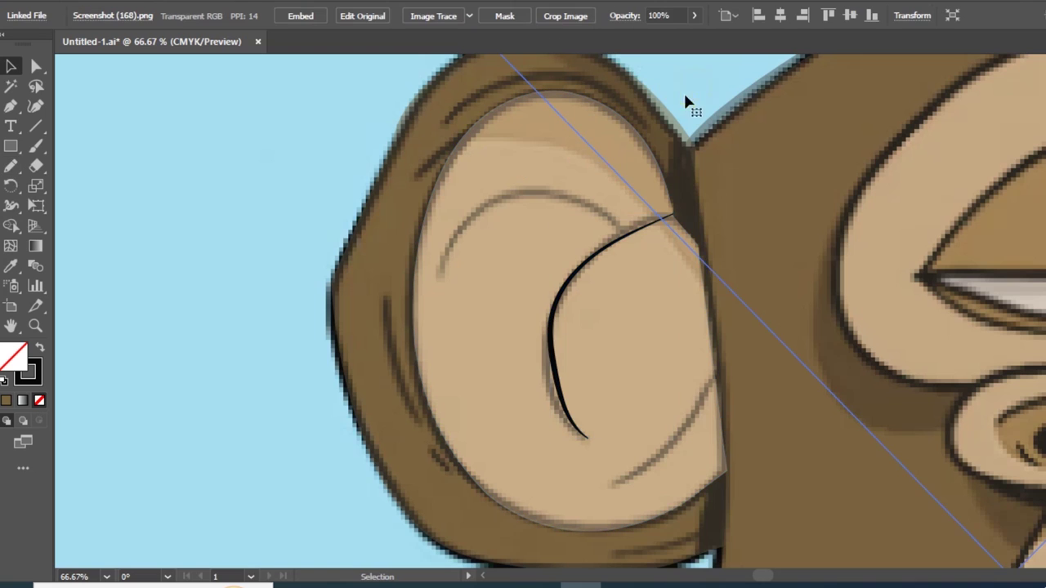
- Give the finished inner ear crease the oval width profile
{"action": "left_click", "coordinate": [630, 246]}
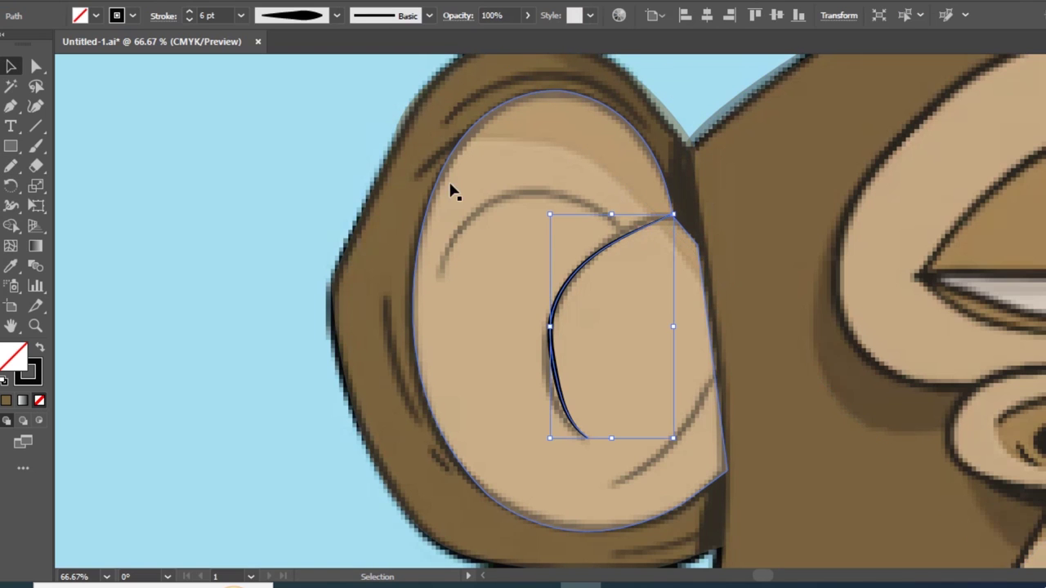
{"action": "left_click", "coordinate": [336, 16]}
{"action": "left_click", "coordinate": [325, 71]}
{"action": "left_click", "coordinate": [382, 100]}
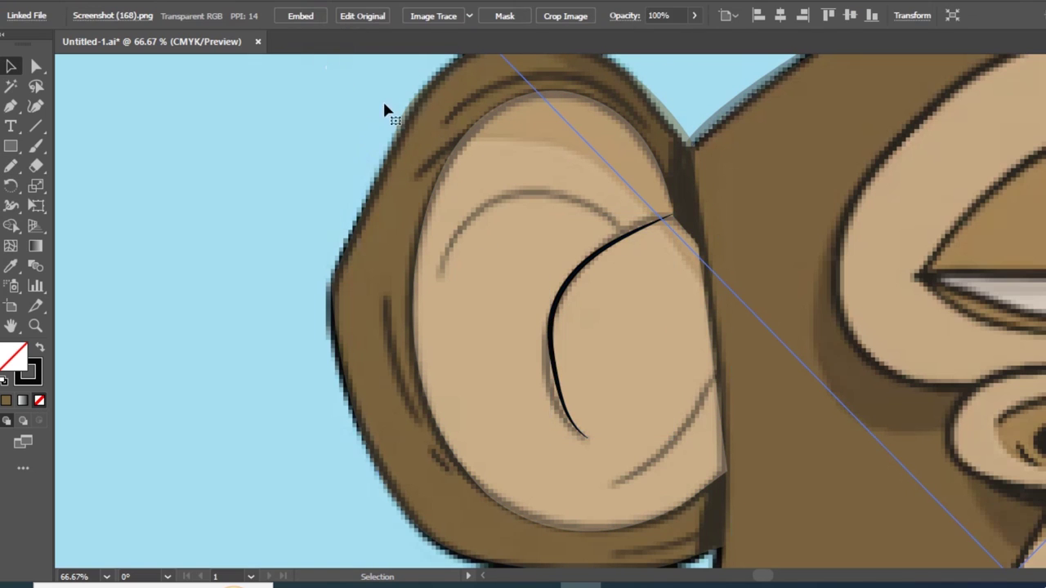
- Draw the lower ear crease and give it the black 6 pt stroke style
{"action": "key", "text": "n"}
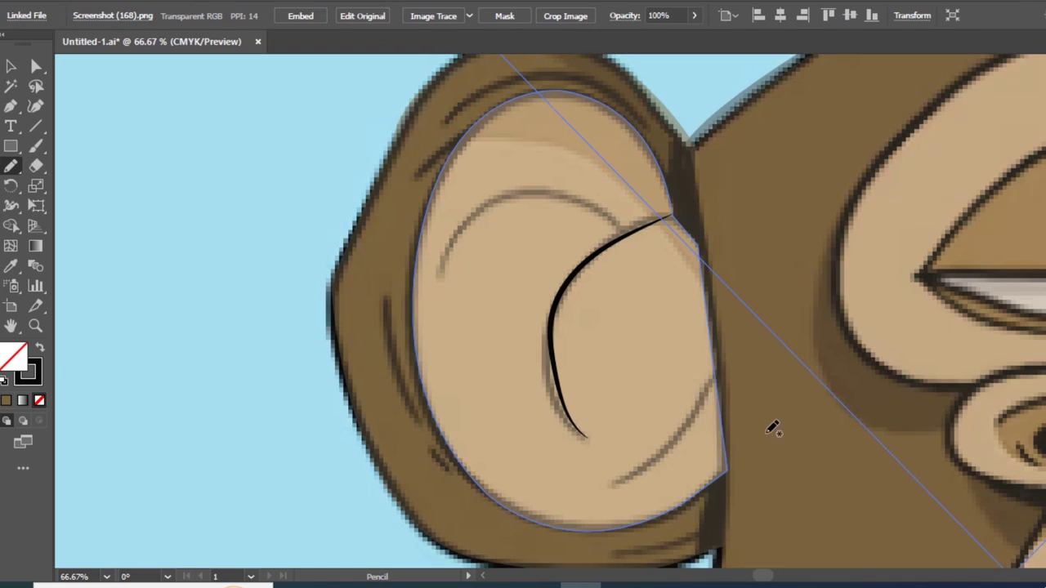
{"action": "left_click_drag", "start_coordinate": [685, 416], "coordinate": [677, 415]}
{"action": "key", "text": "ctrl+z"}
{"action": "left_click_drag", "start_coordinate": [628, 472], "coordinate": [599, 486]}
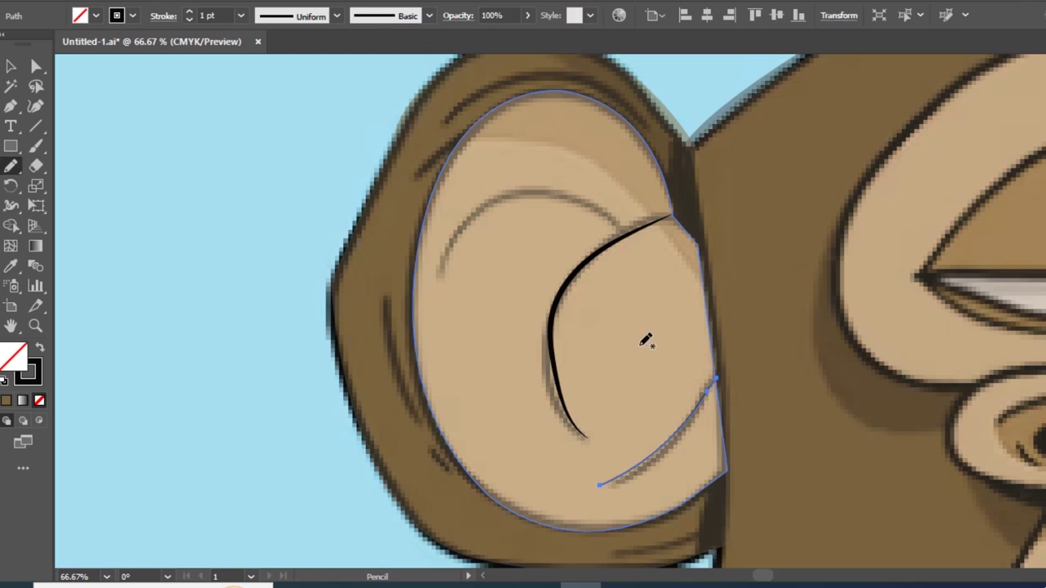
{"action": "key", "text": "i"}
{"action": "left_click", "coordinate": [581, 258]}
{"action": "key", "text": "v"}
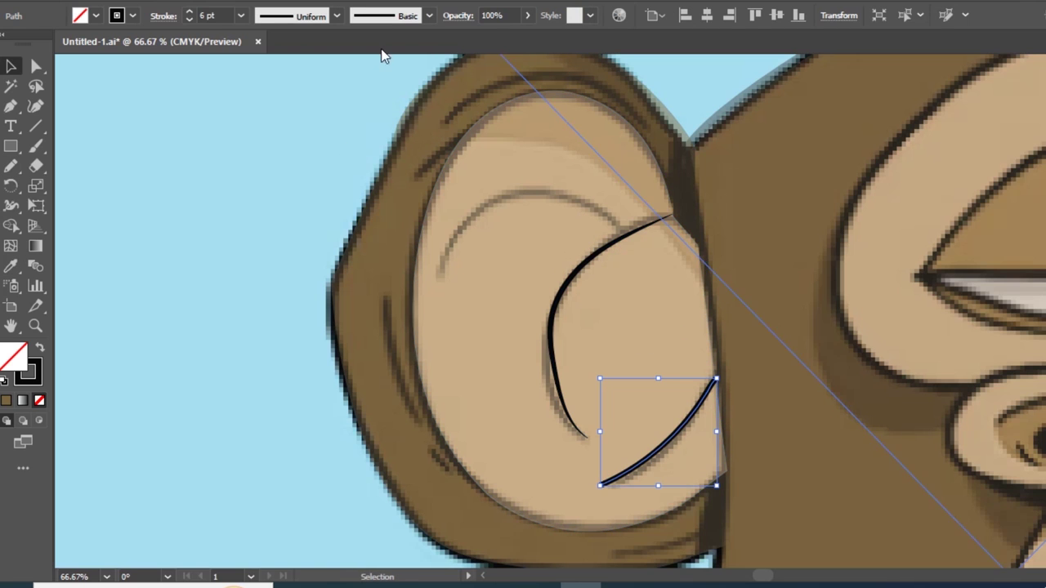
{"action": "left_click", "coordinate": [421, 278]}
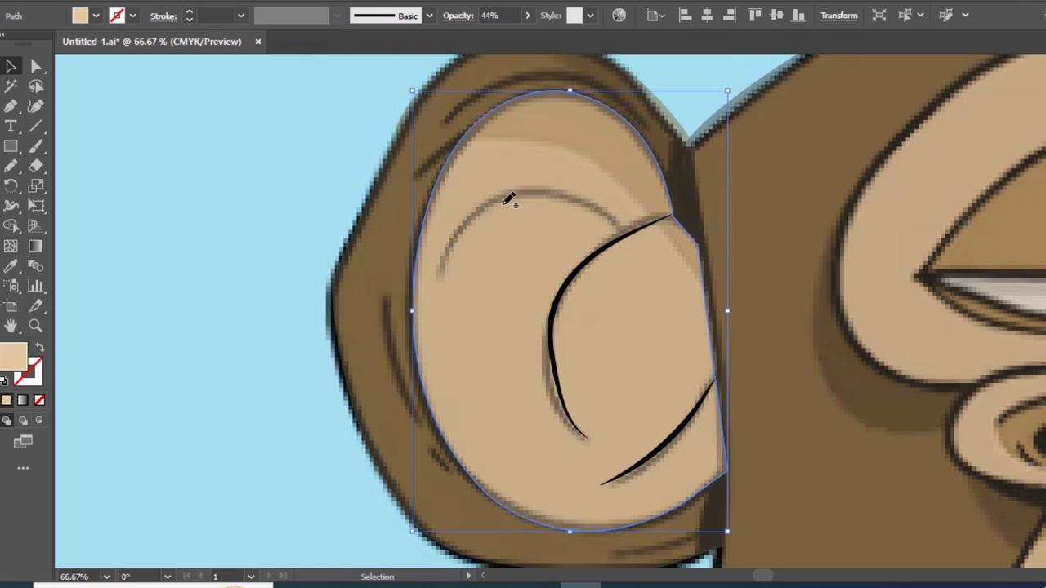
- Draw the upper arc inside the ear as a black crease tapering at its ends
{"action": "key", "text": "n"}
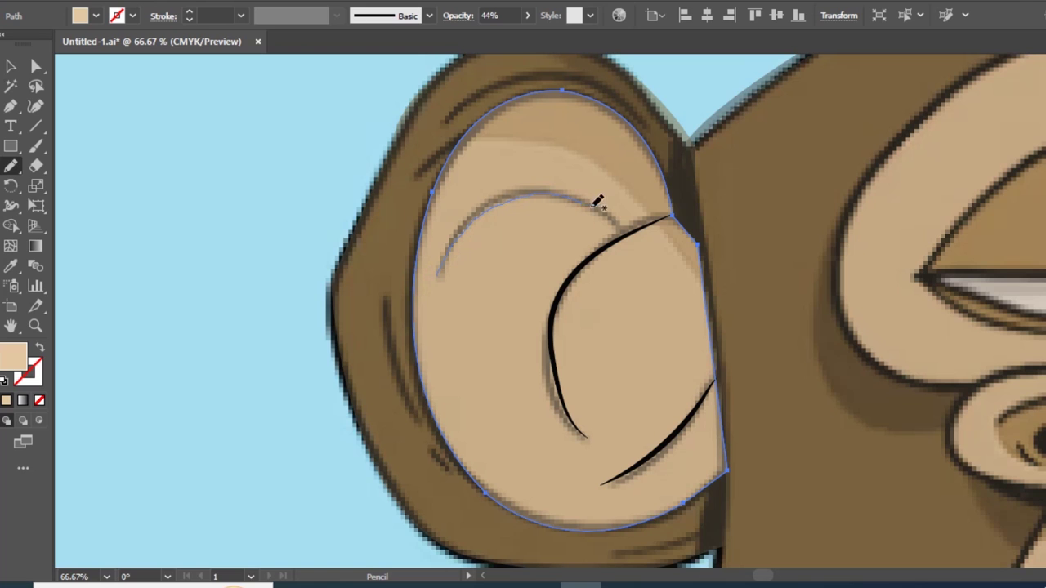
{"action": "left_click_drag", "start_coordinate": [587, 197], "coordinate": [617, 235]}
{"action": "key", "text": "i"}
{"action": "left_click", "coordinate": [613, 235]}
{"action": "key", "text": "v"}
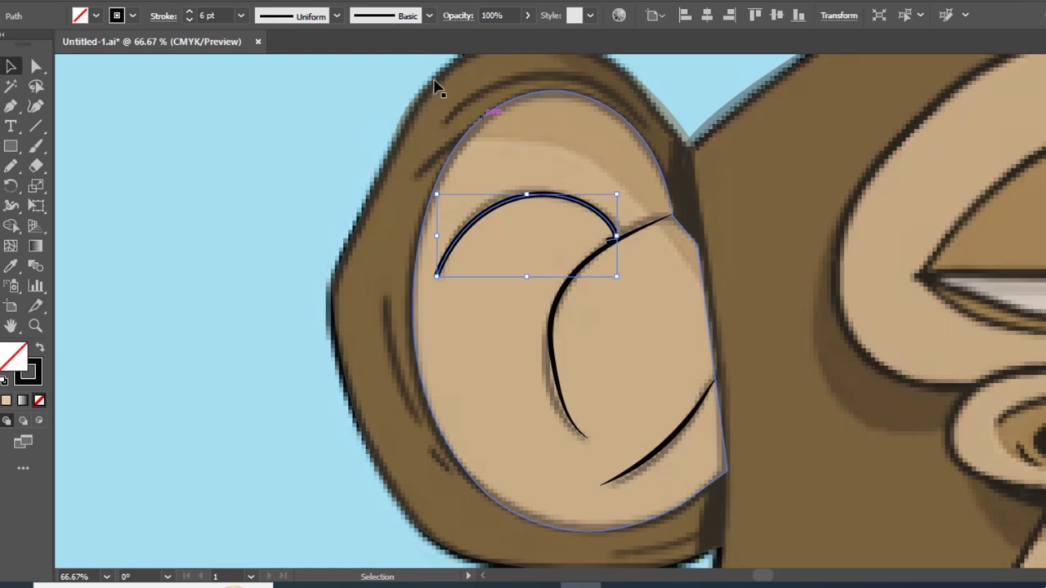
{"action": "left_click", "coordinate": [336, 15]}
{"action": "left_click", "coordinate": [303, 71]}
{"action": "left_click", "coordinate": [328, 140]}
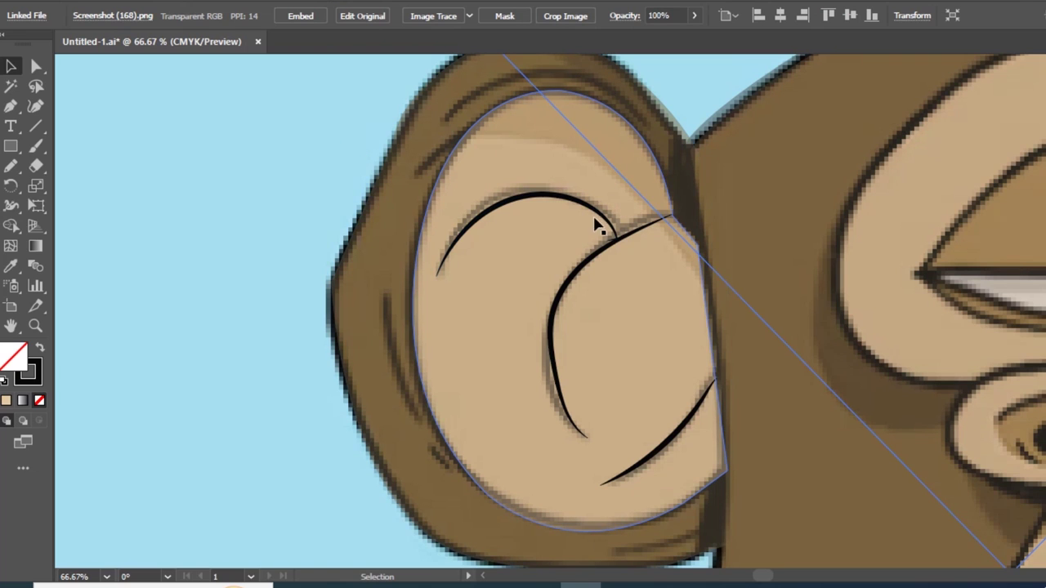
- Add a black 6 pt tapered crease along the outer ear edge
{"action": "key", "text": "n"}
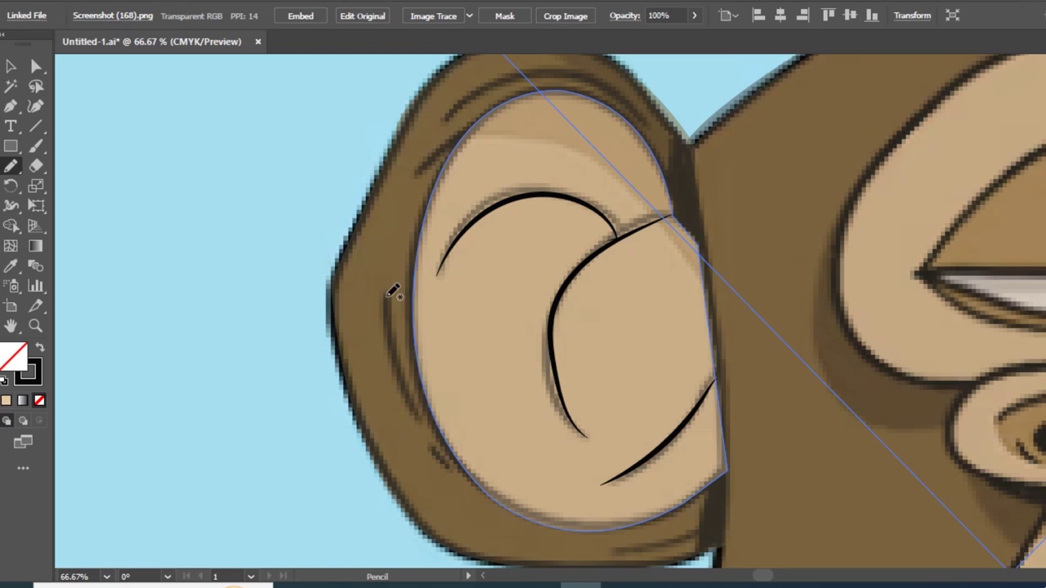
{"action": "left_click_drag", "start_coordinate": [400, 342], "coordinate": [419, 415]}
{"action": "key", "text": "ctrl+z"}
{"action": "key", "text": "i"}
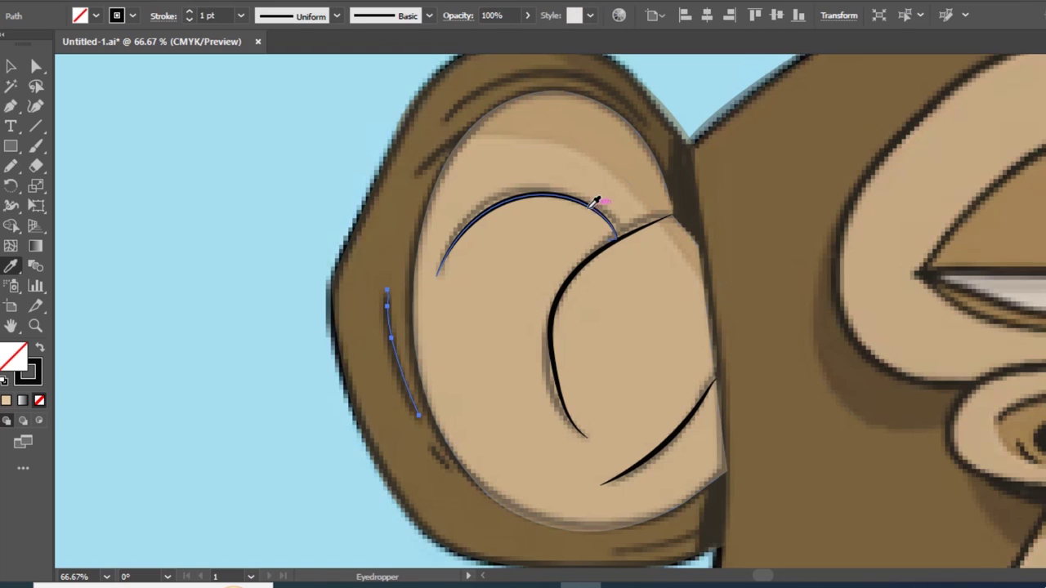
{"action": "left_click", "coordinate": [602, 206]}
{"action": "key", "text": "v"}
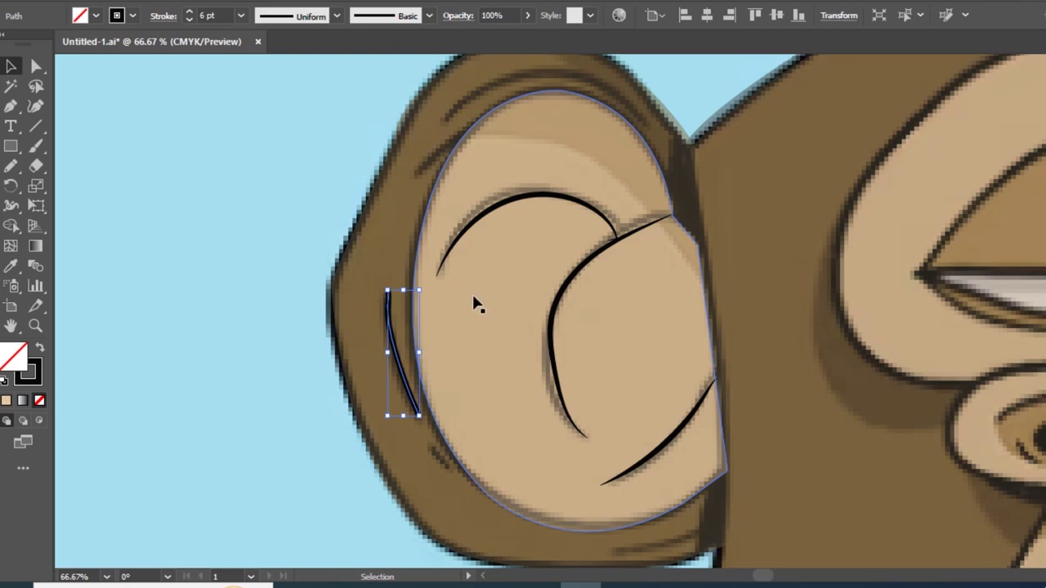
{"action": "key", "text": "i"}
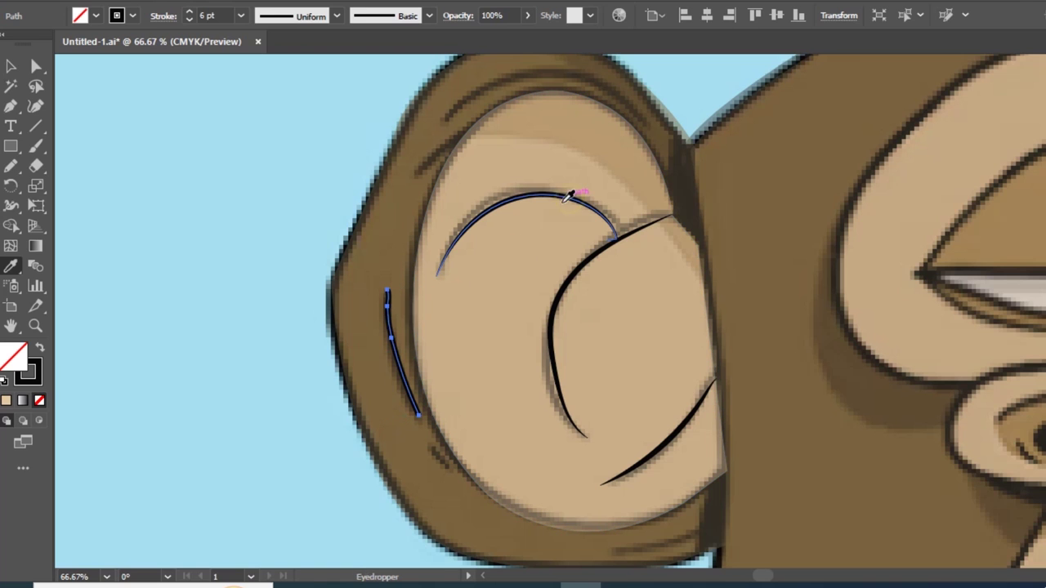
{"action": "left_click", "coordinate": [337, 15]}
{"action": "left_click", "coordinate": [287, 80]}
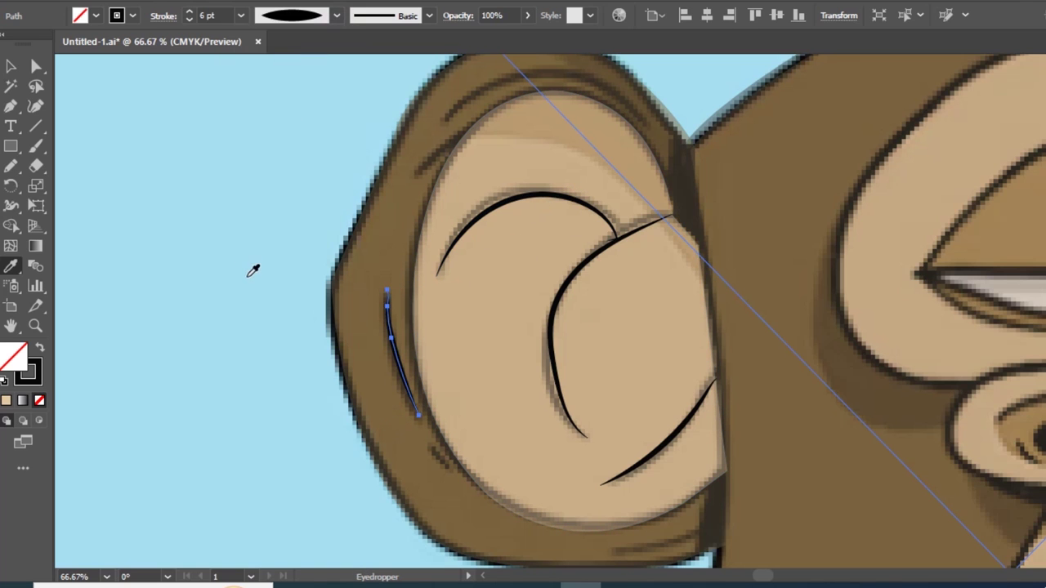
{"action": "key", "text": "v"}
{"action": "left_click", "coordinate": [420, 182]}
- Draw a crease along the bottom of the ear, tapering at both ends
{"action": "key", "text": "n"}
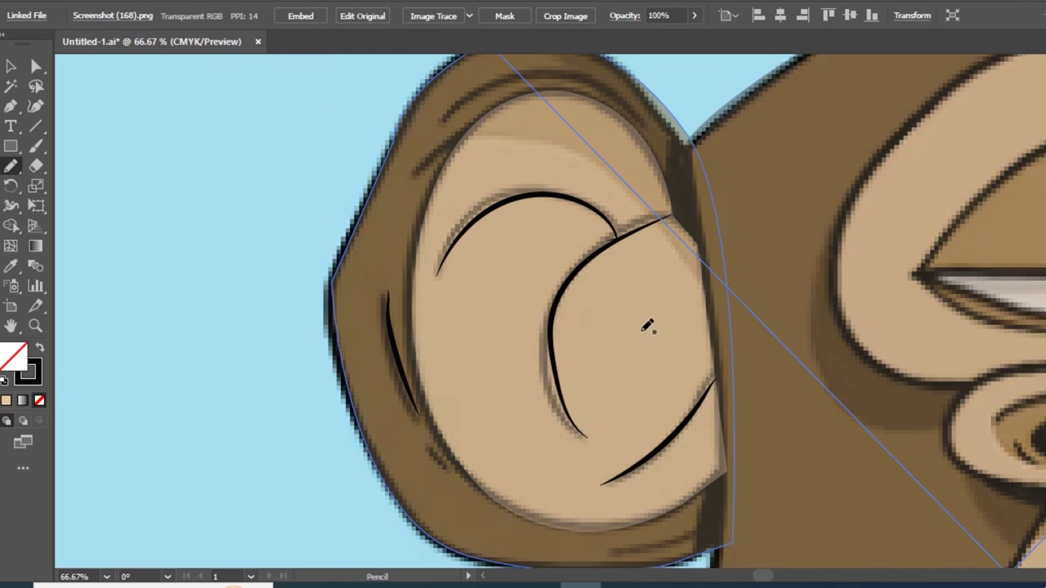
{"action": "left_click_drag", "start_coordinate": [615, 549], "coordinate": [707, 531]}
{"action": "key", "text": "i"}
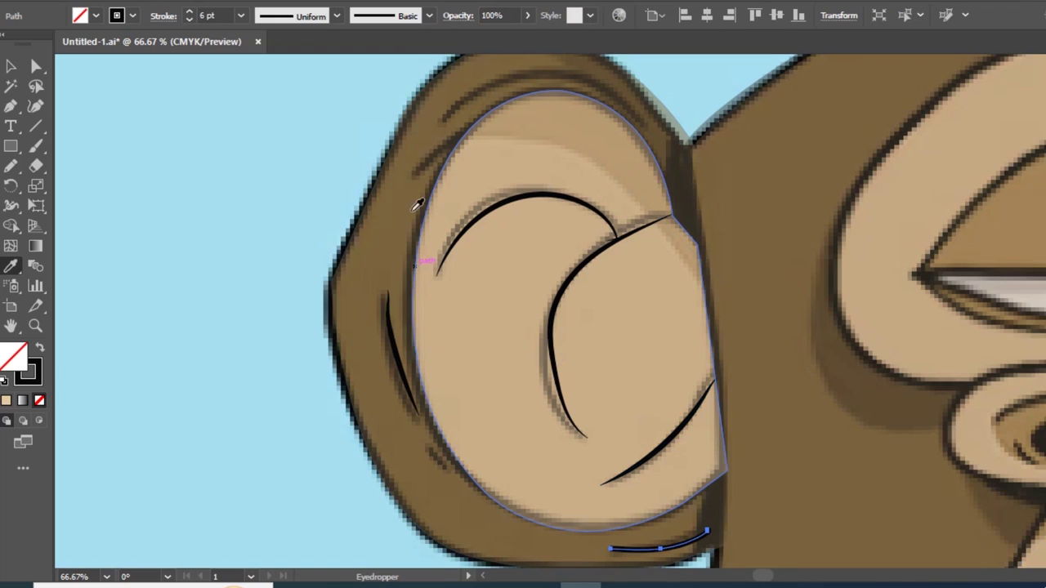
{"action": "left_click", "coordinate": [337, 15]}
{"action": "left_click", "coordinate": [315, 70]}
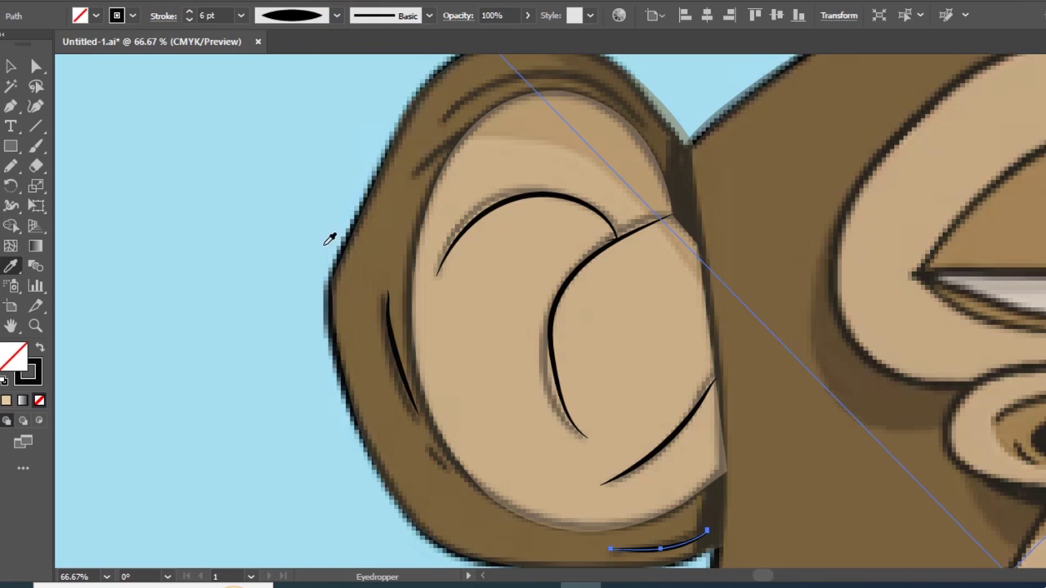
{"action": "left_click", "coordinate": [335, 229], "text": "ctrl"}
- Draw a black crease along the top of the ear, undoing an accidental mesh
{"action": "key", "text": "n"}
{"action": "left_click_drag", "start_coordinate": [412, 173], "coordinate": [458, 156]}
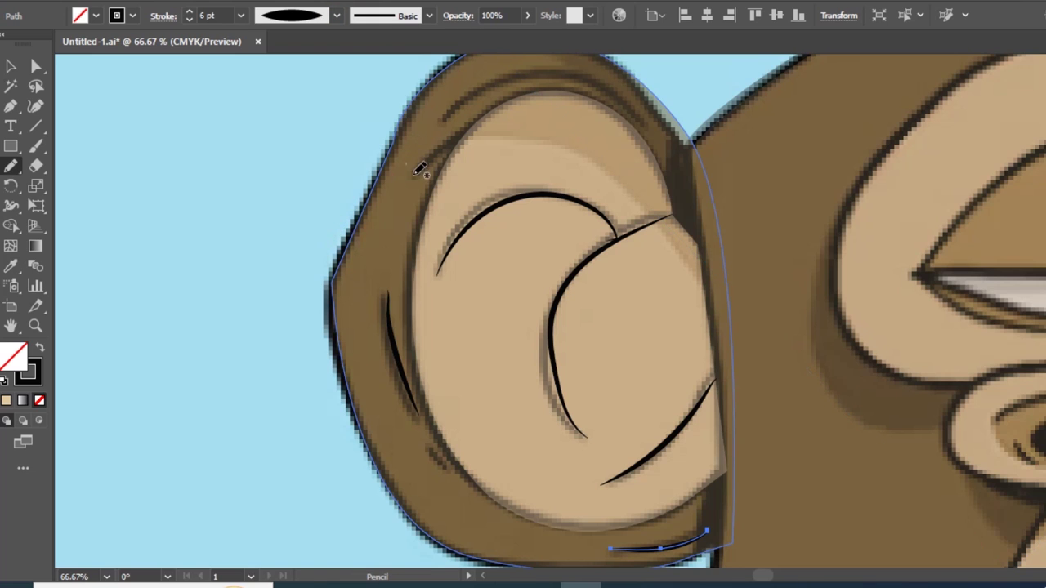
{"action": "left_click_drag", "start_coordinate": [483, 88], "coordinate": [634, 115]}
{"action": "key", "text": "i"}
{"action": "left_click", "coordinate": [506, 193]}
{"action": "key", "text": "v"}
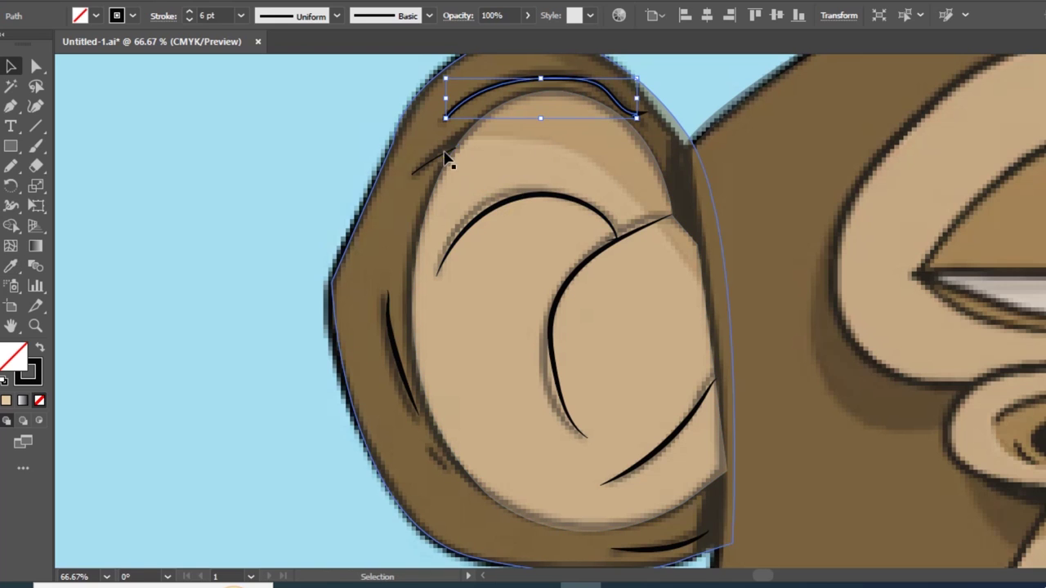
{"action": "key", "text": "u"}
{"action": "left_click", "coordinate": [528, 201]}
{"action": "key", "text": "ctrl+z"}
{"action": "key", "text": "v"}
{"action": "left_click", "coordinate": [433, 161]}
- Apply the ellipse width profile to the small upper crease and the top crease
{"action": "left_click", "coordinate": [336, 15]}
{"action": "left_click", "coordinate": [283, 69]}
{"action": "left_click", "coordinate": [478, 95]}
{"action": "left_click", "coordinate": [336, 16]}
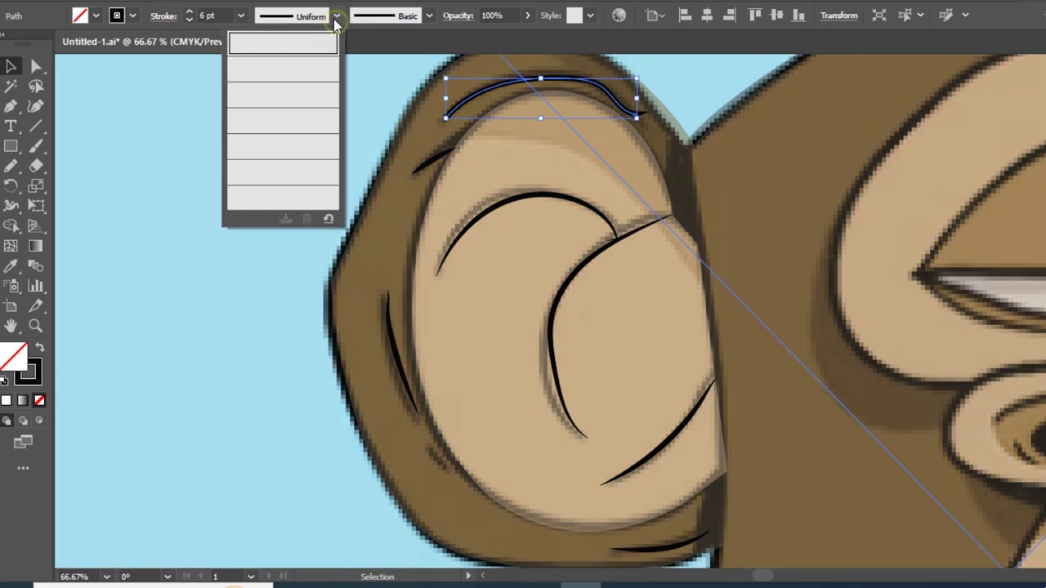
{"action": "left_click", "coordinate": [286, 70]}
{"action": "key", "text": "ctrl+minus"}
{"action": "key", "text": "ctrl+minus"}
{"action": "key", "text": "ctrl+minus"}
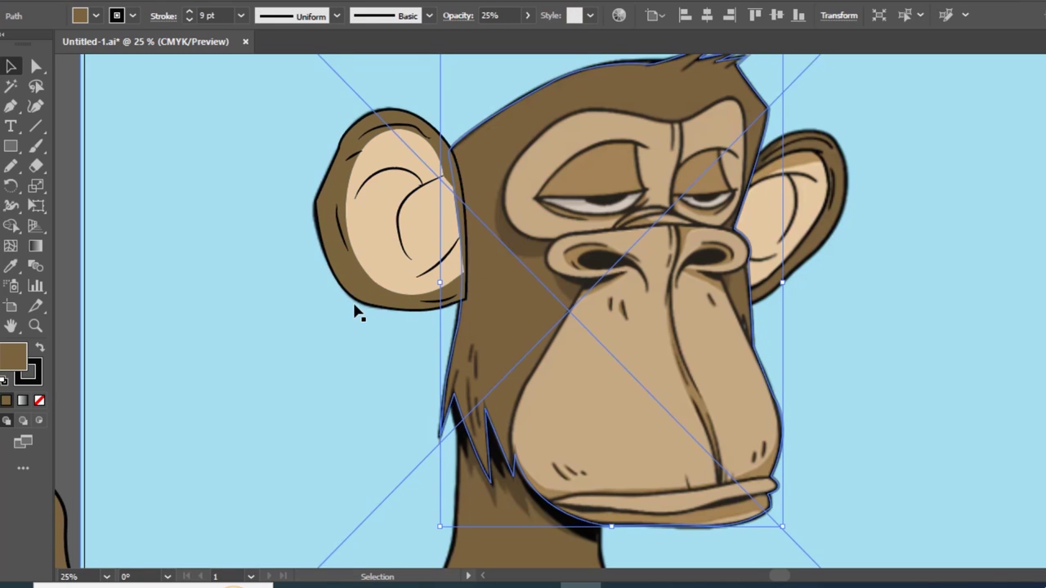
{"action": "left_click", "coordinate": [357, 268]}
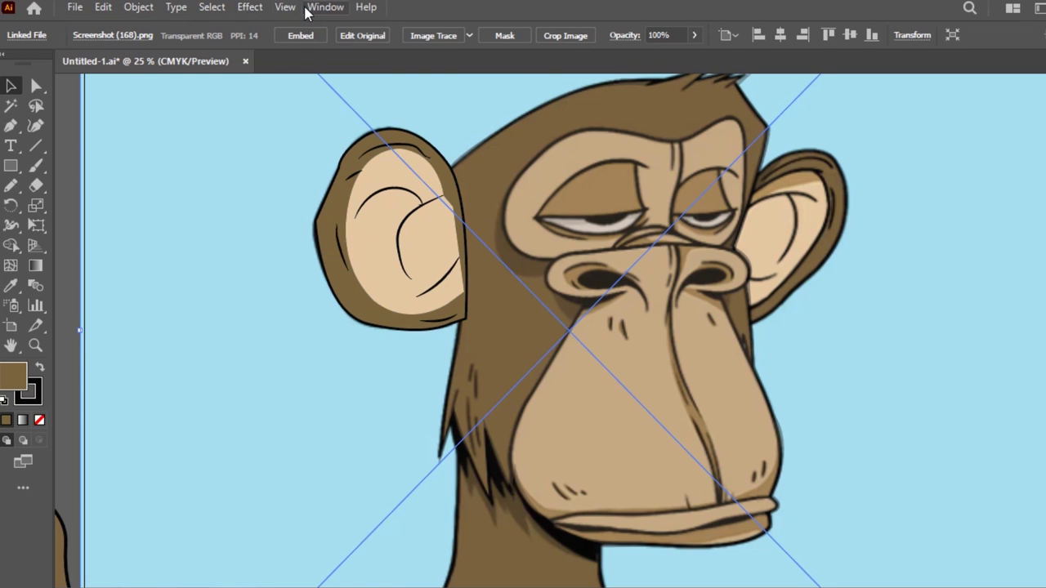
- Show the Layers panel via Window > Layers and make it taller and wider
{"action": "left_click", "coordinate": [313, 8]}
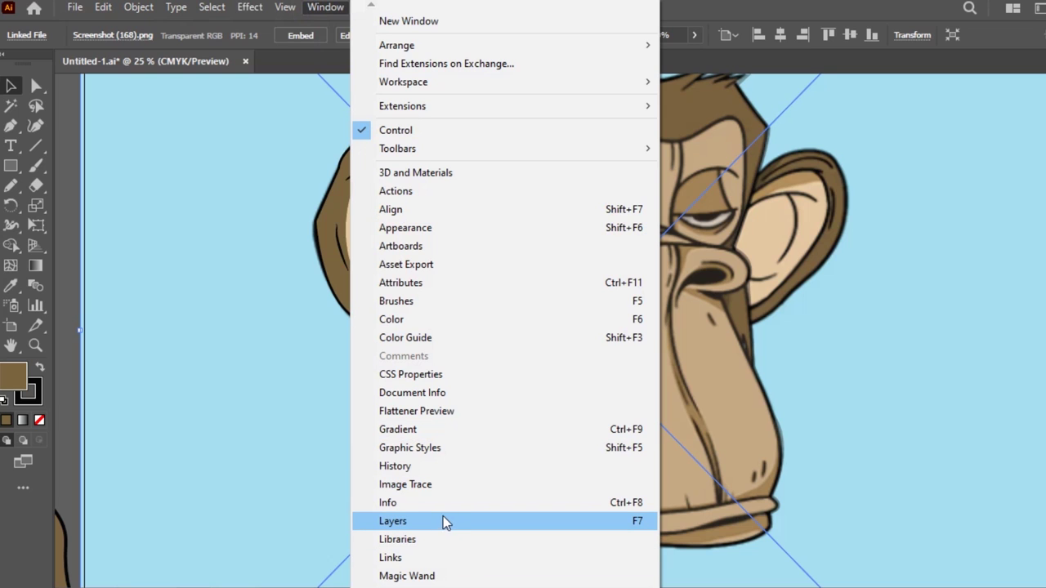
{"action": "left_click", "coordinate": [442, 522]}
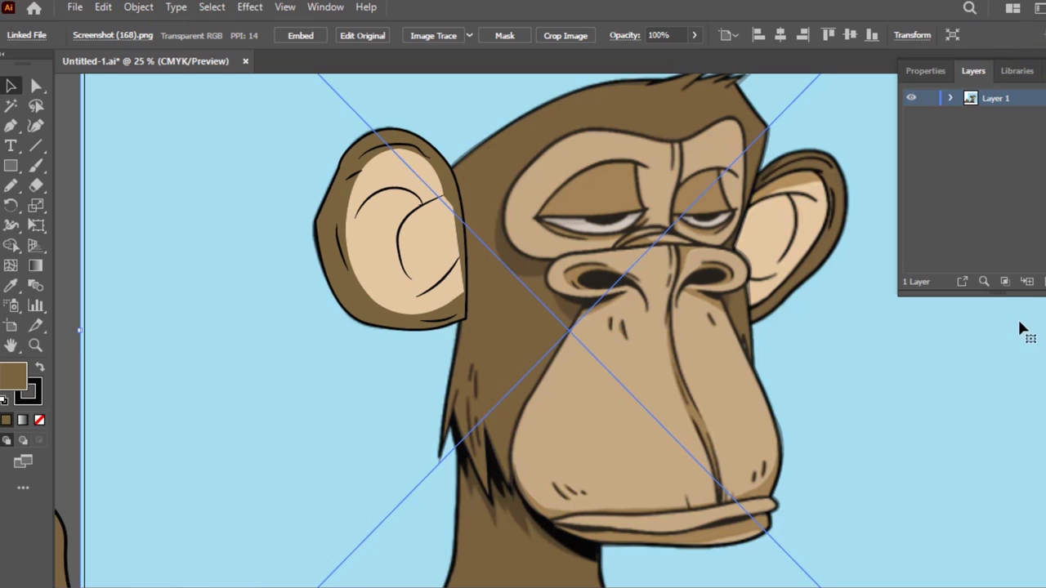
{"action": "left_click_drag", "start_coordinate": [1012, 293], "coordinate": [1013, 563]}
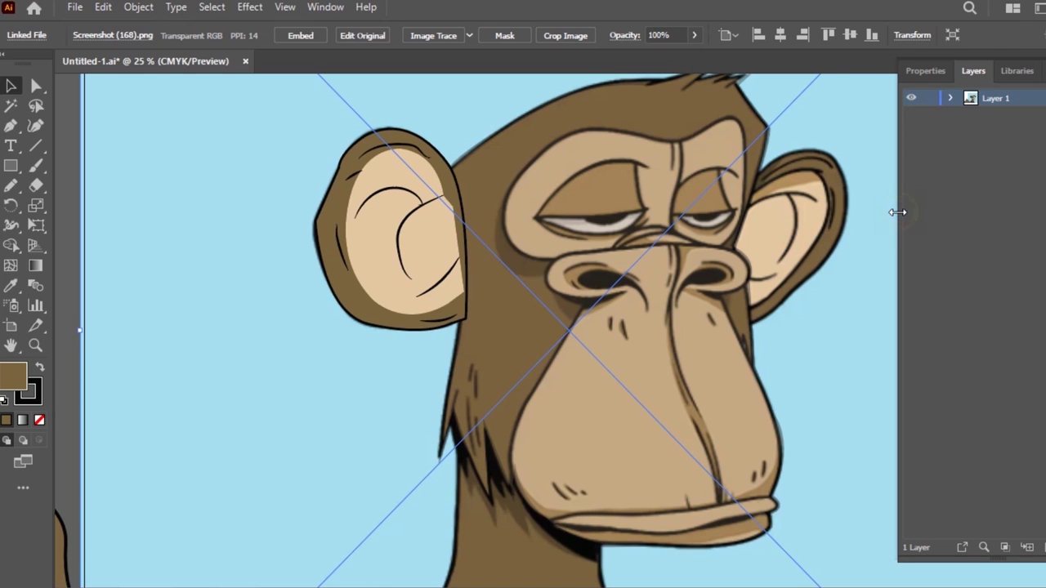
{"action": "left_click_drag", "start_coordinate": [898, 213], "coordinate": [768, 212]}
- Expand Layer 1 and identify the traced paths in the list and on the artwork
{"action": "left_click", "coordinate": [822, 98]}
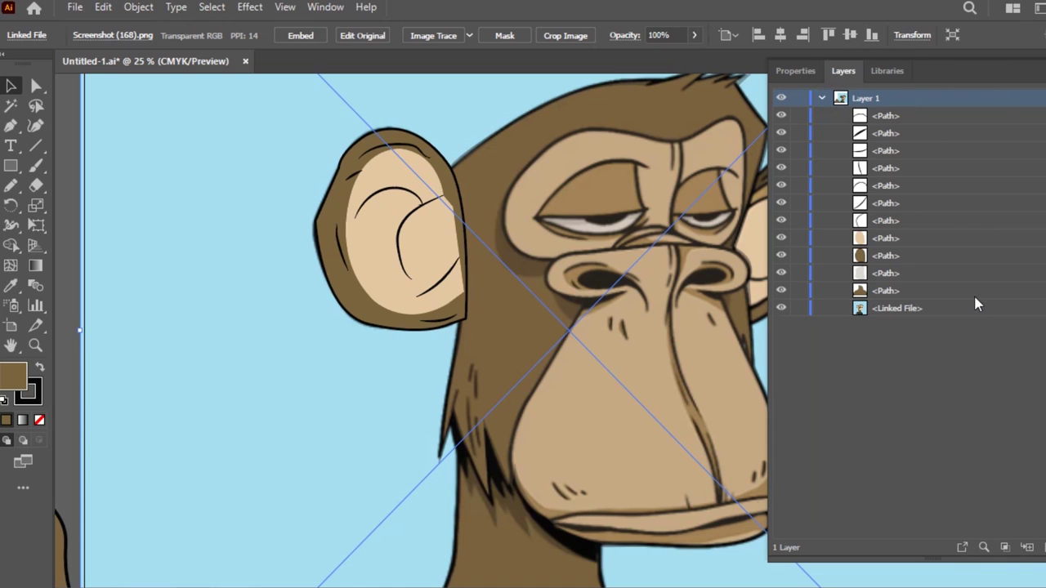
{"action": "left_click", "coordinate": [901, 115]}
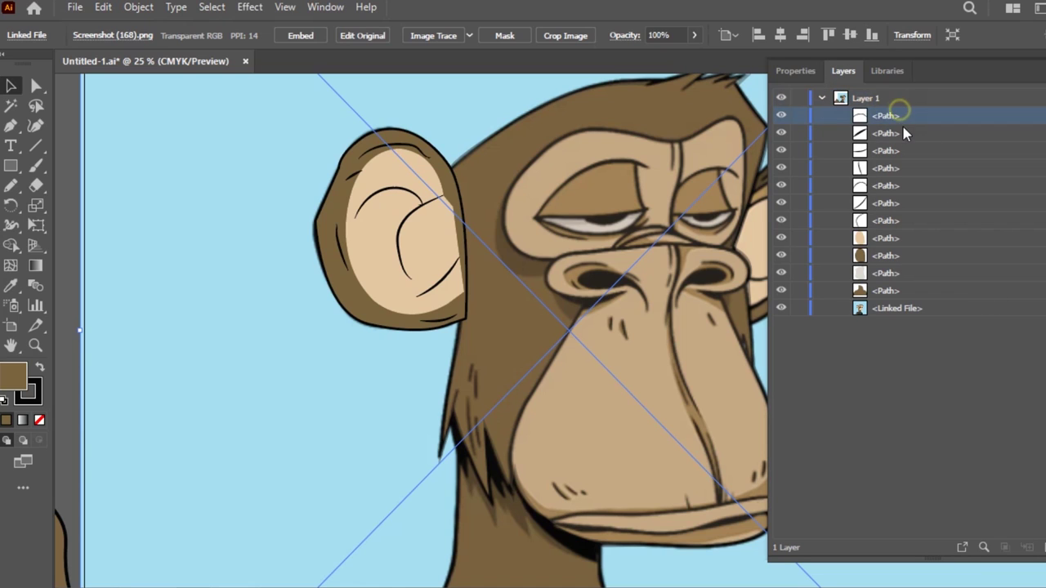
{"action": "left_click", "coordinate": [905, 134]}
{"action": "left_click", "coordinate": [905, 151]}
{"action": "left_click", "coordinate": [906, 185]}
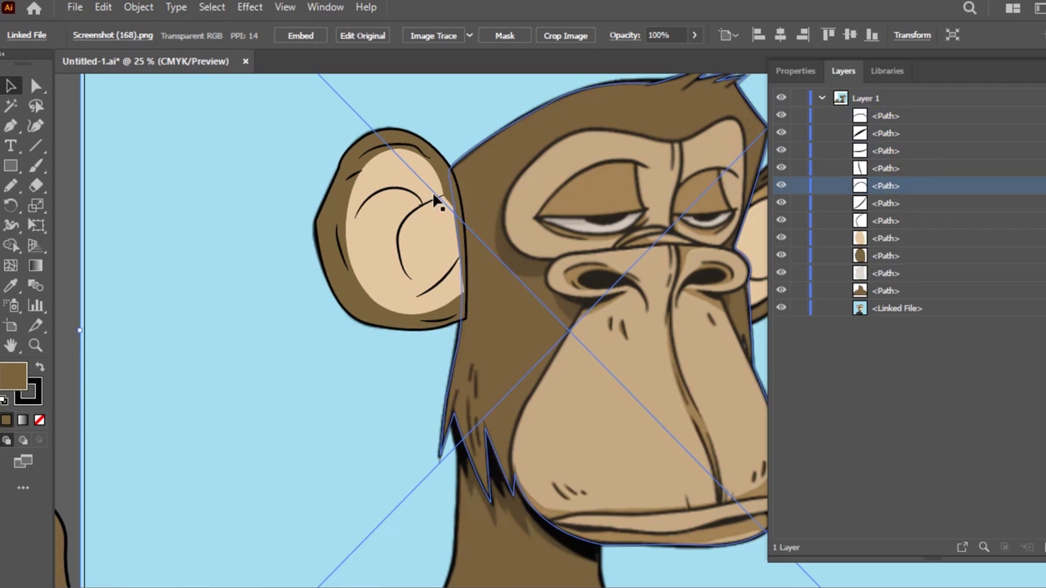
{"action": "left_click", "coordinate": [376, 196]}
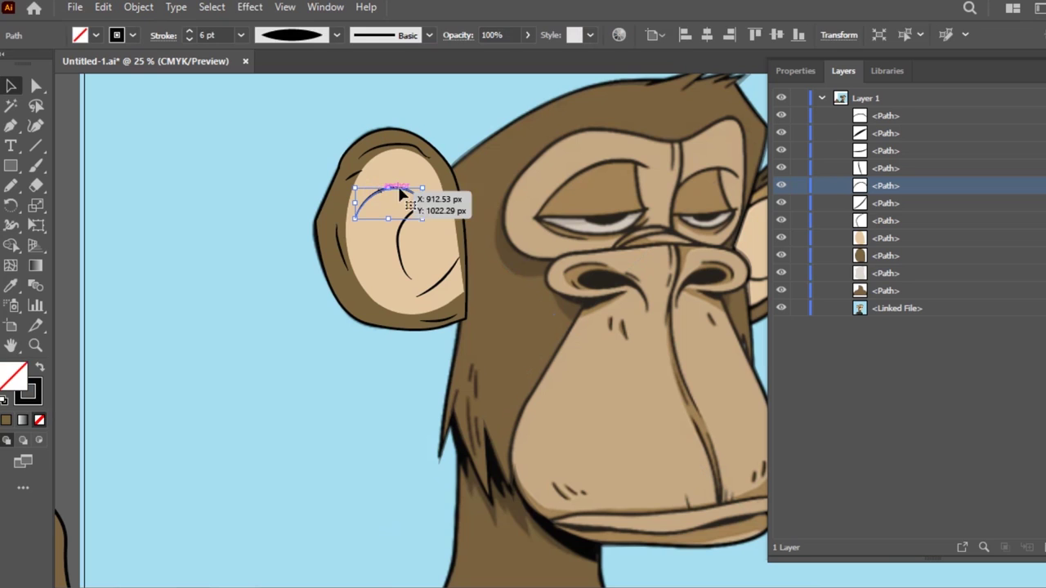
{"action": "left_click", "coordinate": [535, 317]}
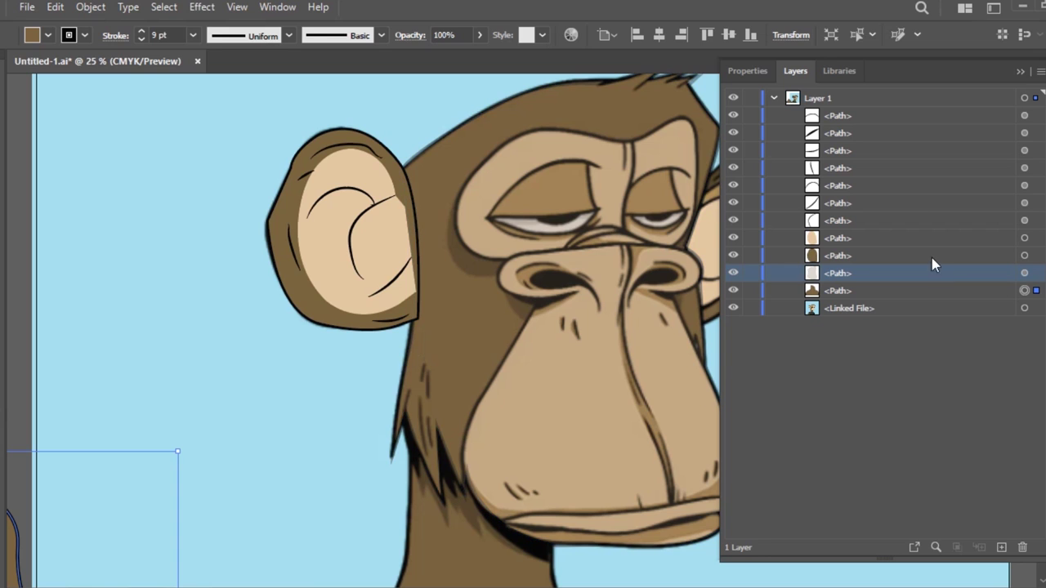
- Select the nine ear paths in the Layers panel and group them
{"action": "left_click", "coordinate": [1007, 115]}
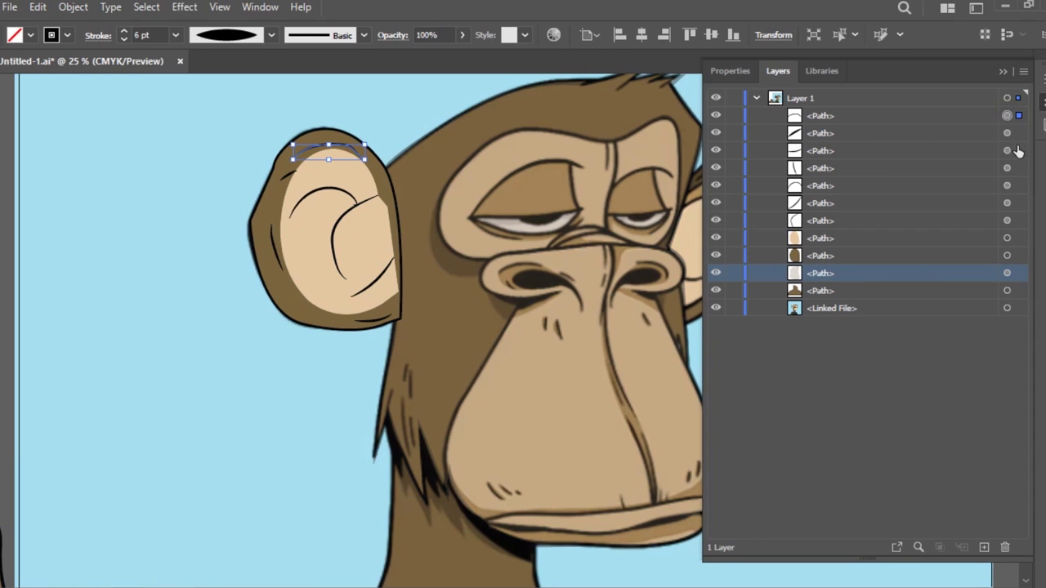
{"action": "left_click", "coordinate": [1007, 132], "text": "shift"}
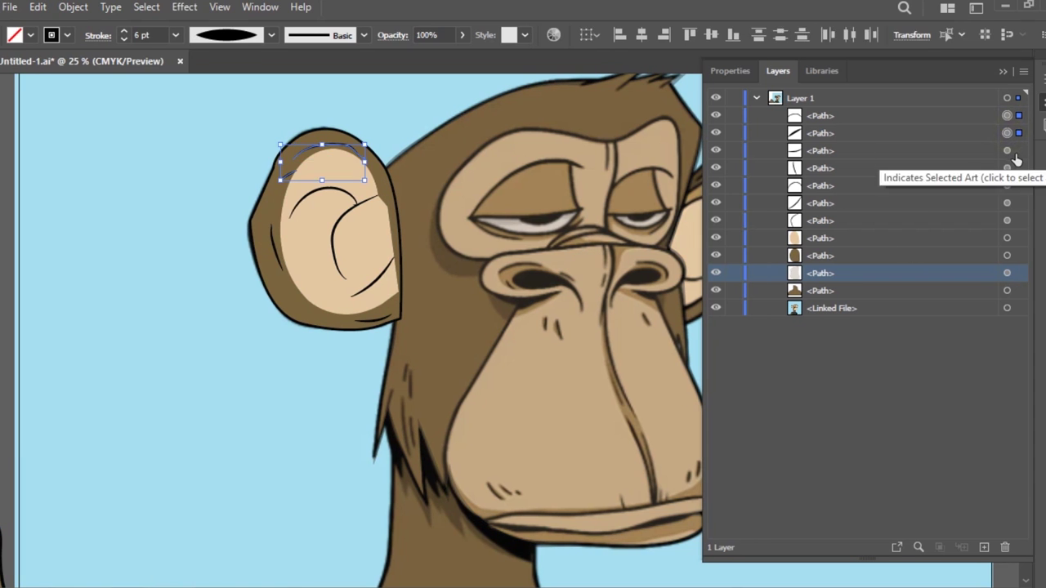
{"action": "left_click", "coordinate": [1009, 152], "text": "shift"}
{"action": "left_click", "coordinate": [1006, 167], "text": "shift"}
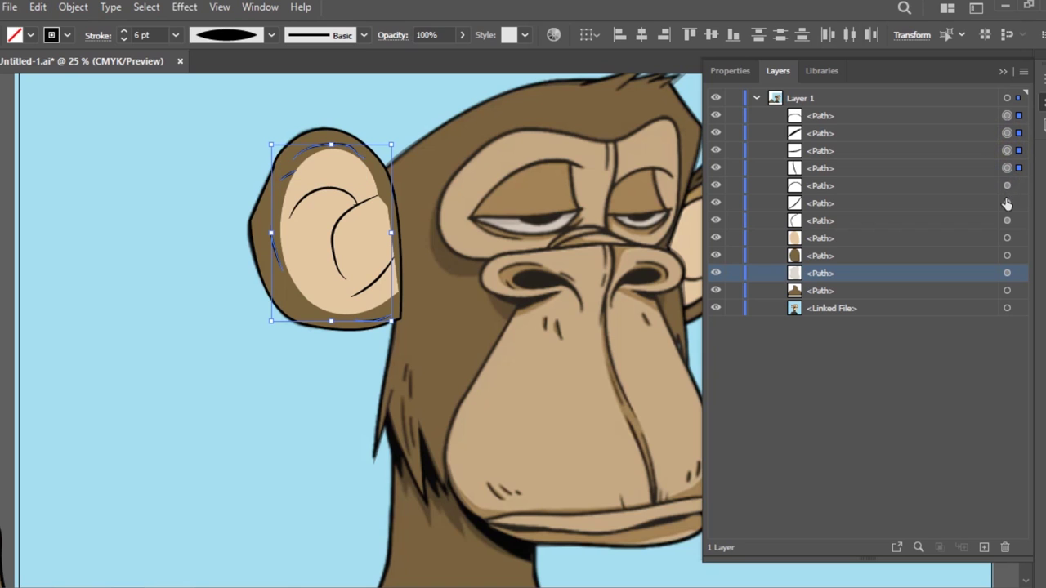
{"action": "left_click", "coordinate": [1007, 186], "text": "shift"}
{"action": "left_click", "coordinate": [1007, 203], "text": "shift"}
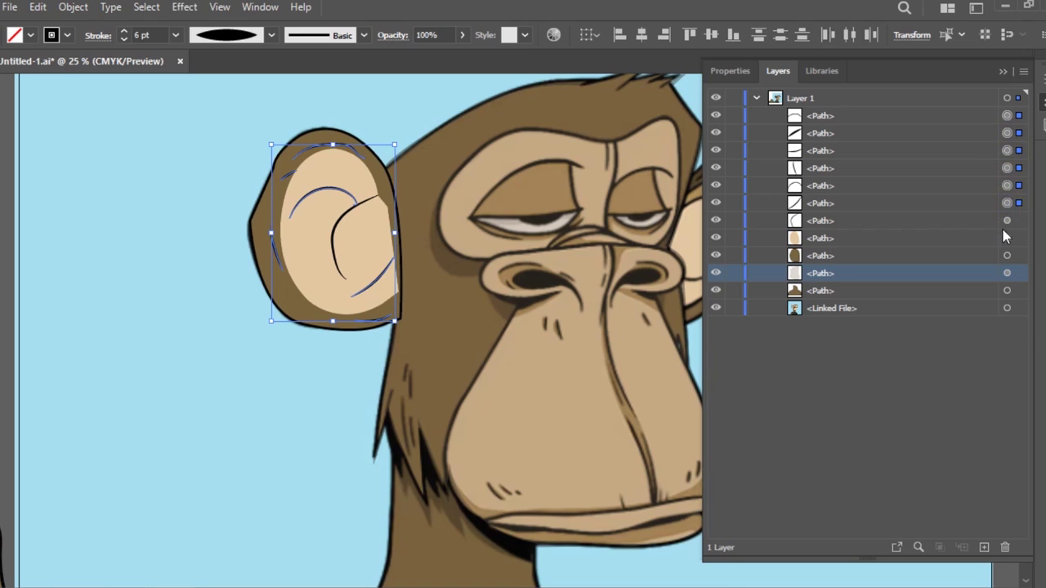
{"action": "left_click", "coordinate": [1007, 220], "text": "shift"}
{"action": "left_click", "coordinate": [1006, 238], "text": "shift"}
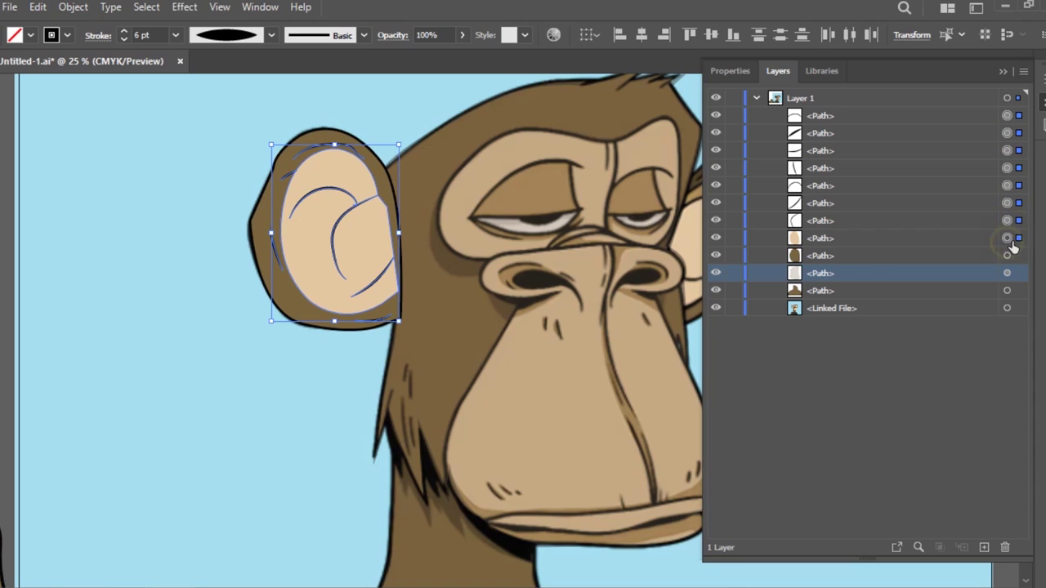
{"action": "left_click", "coordinate": [1007, 256], "text": "shift"}
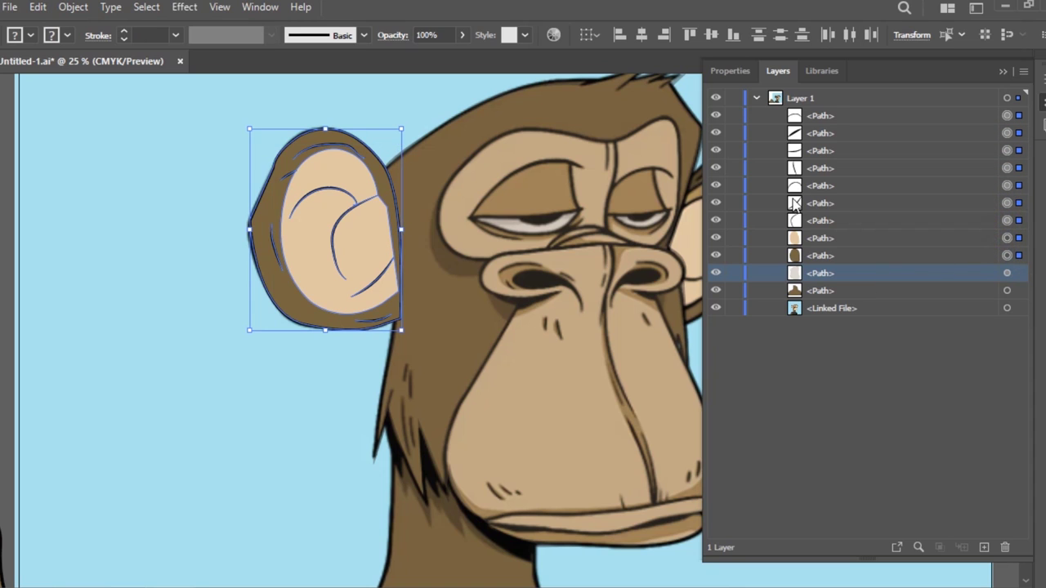
{"action": "key", "text": "ctrl+g"}
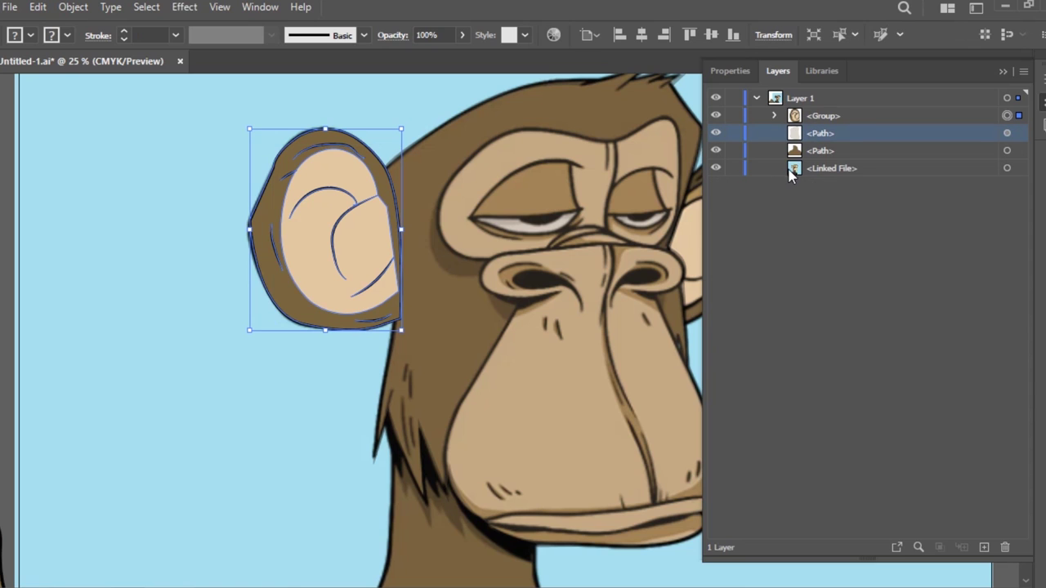
- Rename the new group to 'Ear'
{"action": "double_click", "coordinate": [865, 115]}
{"action": "type", "text": "E"}
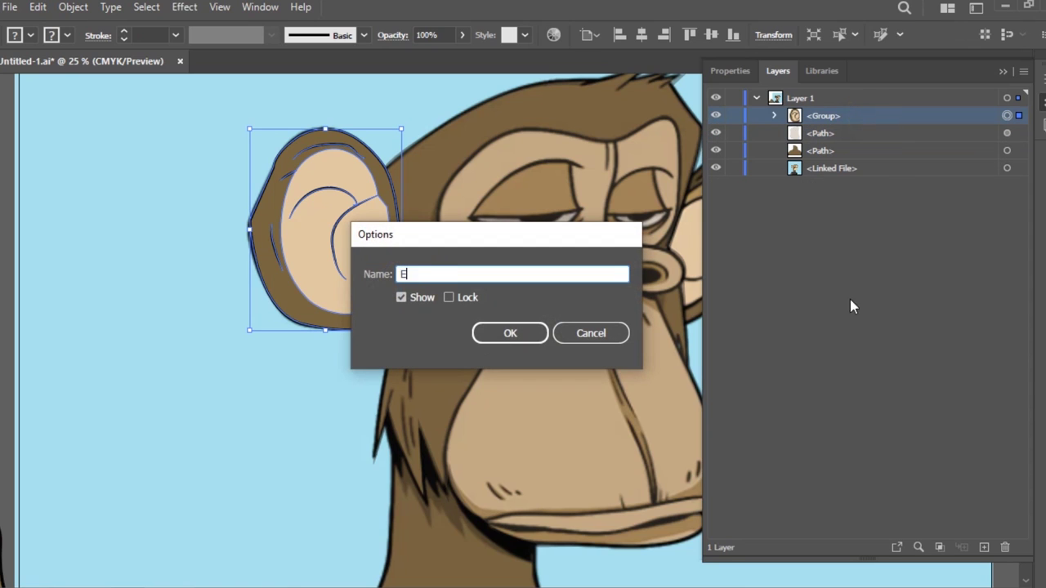
{"action": "left_click", "coordinate": [600, 337]}
{"action": "double_click", "coordinate": [839, 119]}
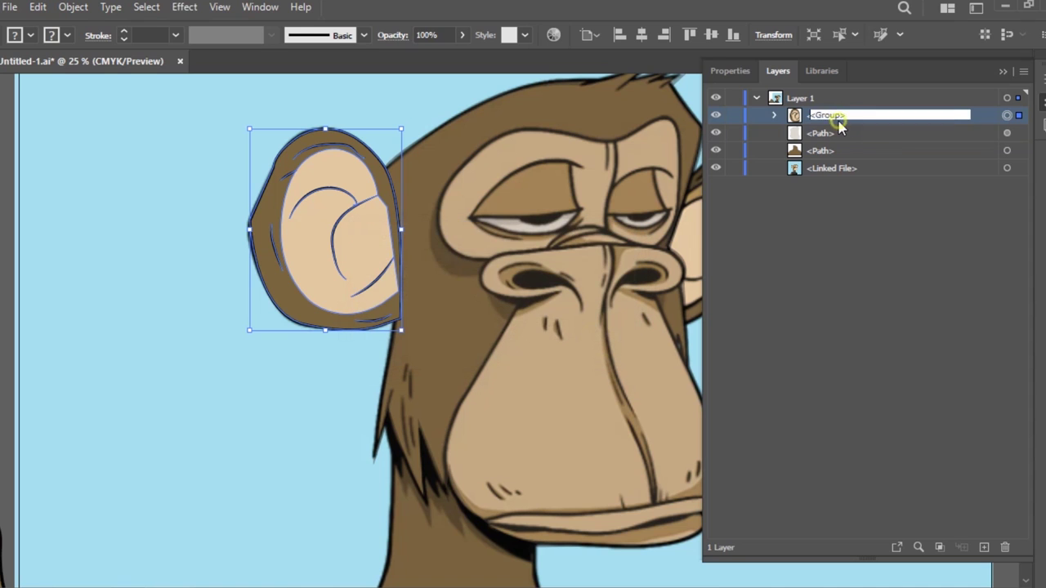
{"action": "type", "text": "Ear"}
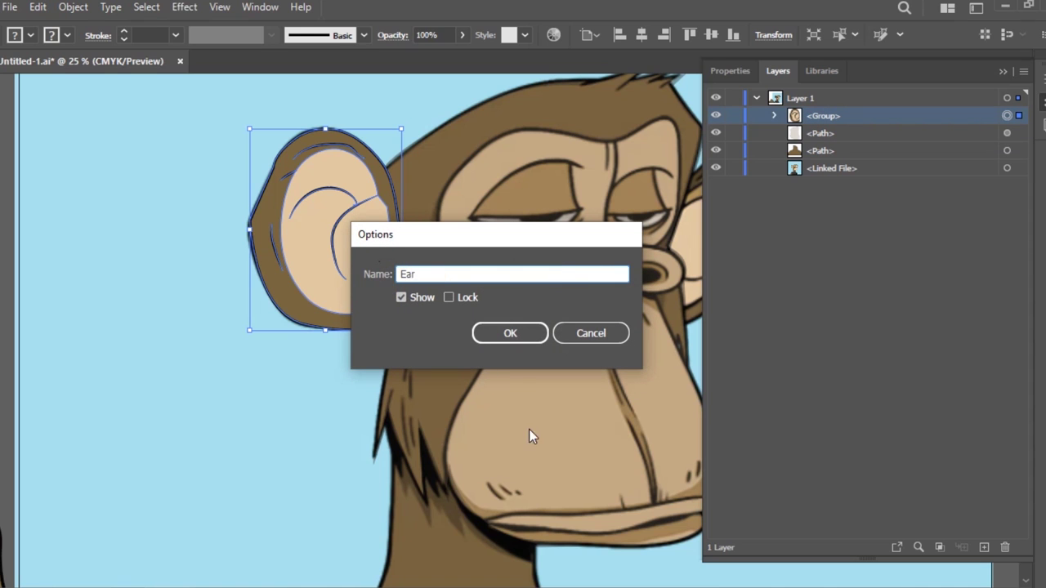
{"action": "left_click", "coordinate": [537, 335]}
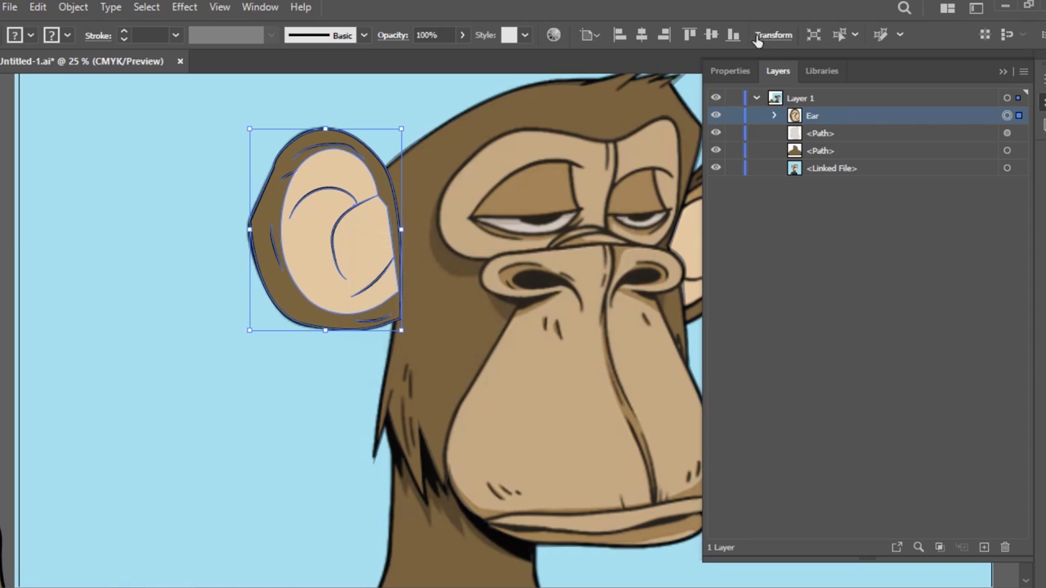
{"action": "left_click", "coordinate": [1010, 133]}
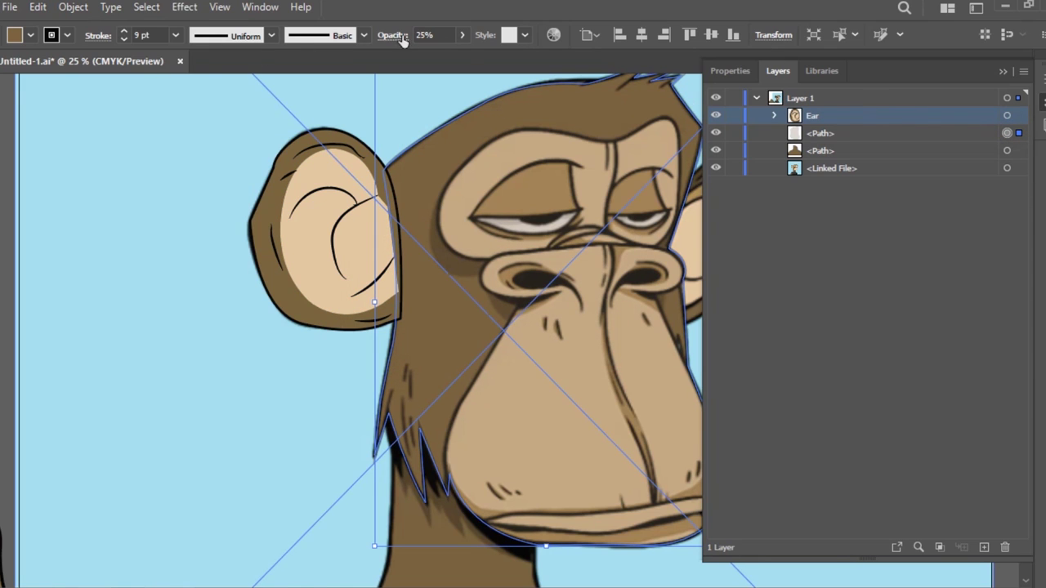
- Set the brown head shape's opacity to 100%
{"action": "left_click", "coordinate": [462, 37]}
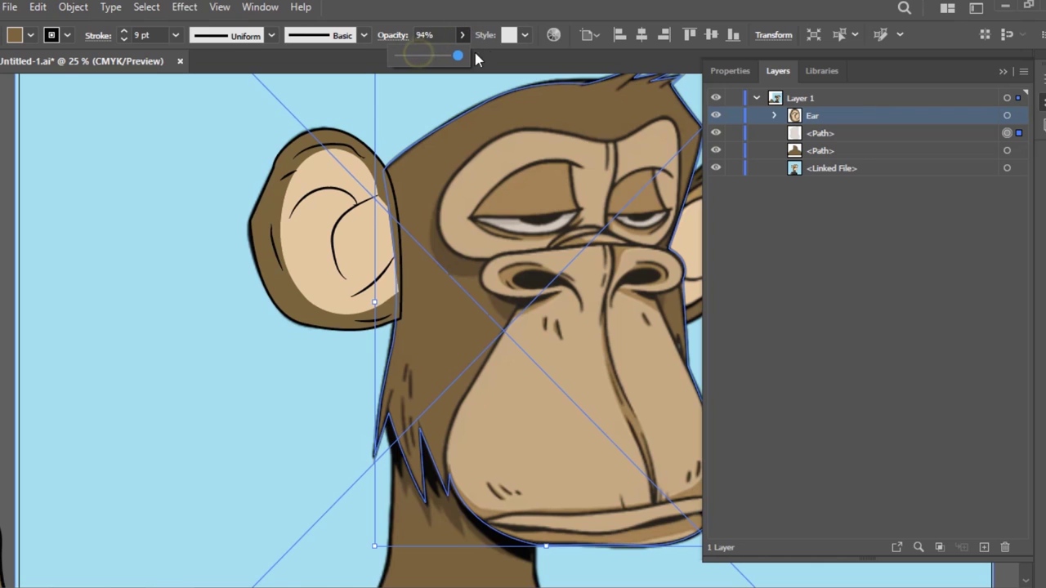
{"action": "left_click_drag", "start_coordinate": [413, 55], "coordinate": [493, 57]}
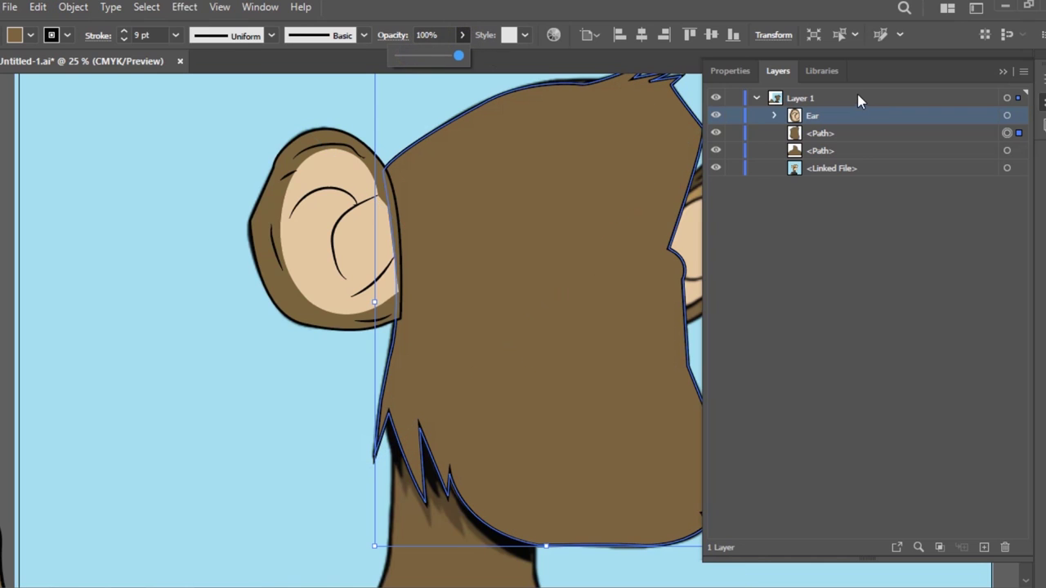
{"action": "left_click", "coordinate": [718, 165]}
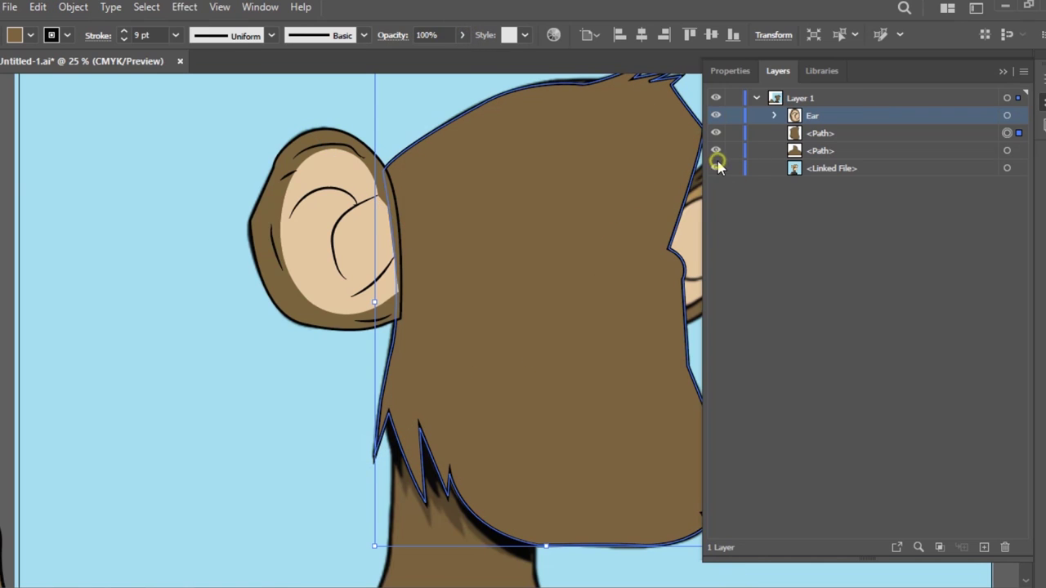
- Hide the linked reference image and collapse the Layers panel
{"action": "left_click", "coordinate": [715, 169]}
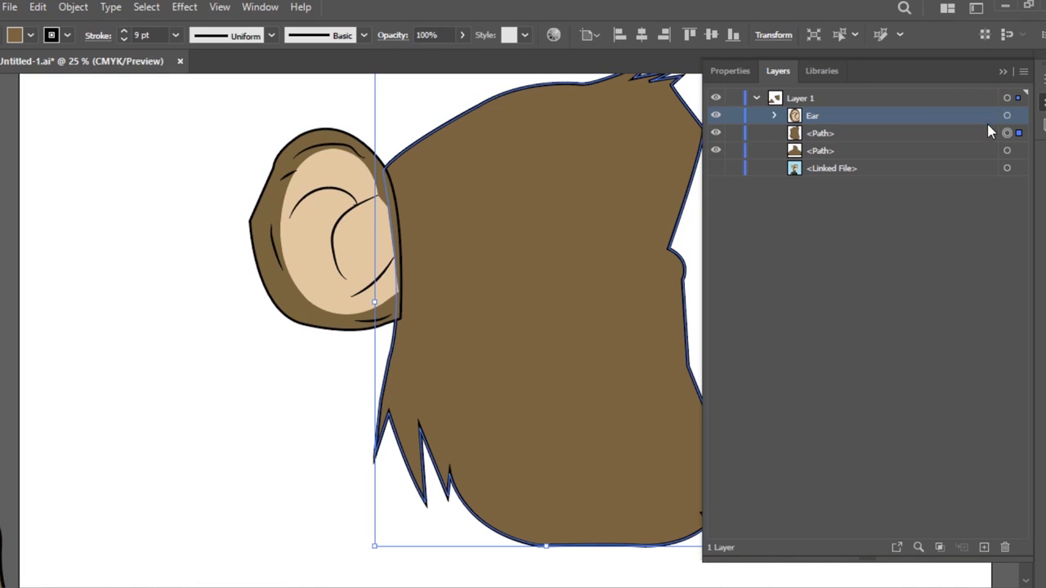
{"action": "left_click", "coordinate": [1004, 74]}
{"action": "key", "text": "ctrl+minus"}
{"action": "key", "text": "ctrl+minus"}
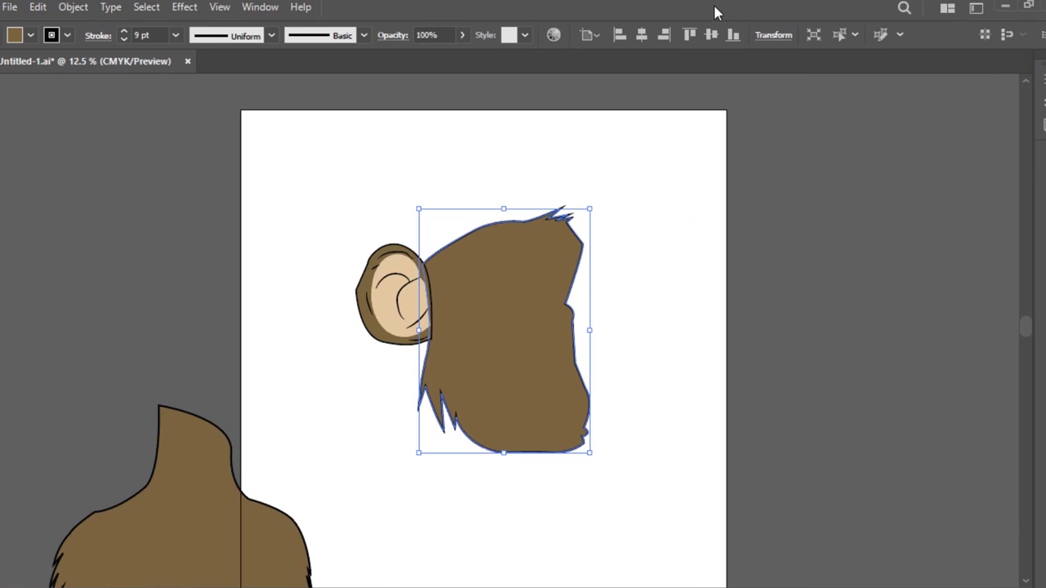
- Arrange the head shape in front of the ear after first sending it back by mistake
{"action": "left_click", "coordinate": [415, 306]}
{"action": "left_click", "coordinate": [536, 309]}
{"action": "right_click", "coordinate": [519, 288]}
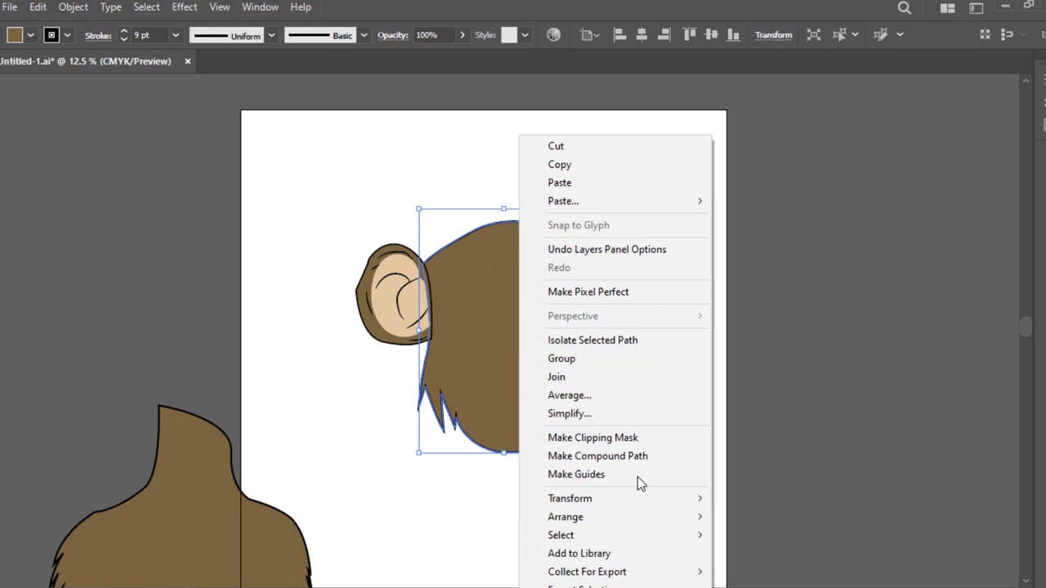
{"action": "mouse_move", "coordinate": [565, 516]}
{"action": "left_click", "coordinate": [787, 572]}
{"action": "left_click", "coordinate": [858, 433]}
{"action": "left_click", "coordinate": [494, 277]}
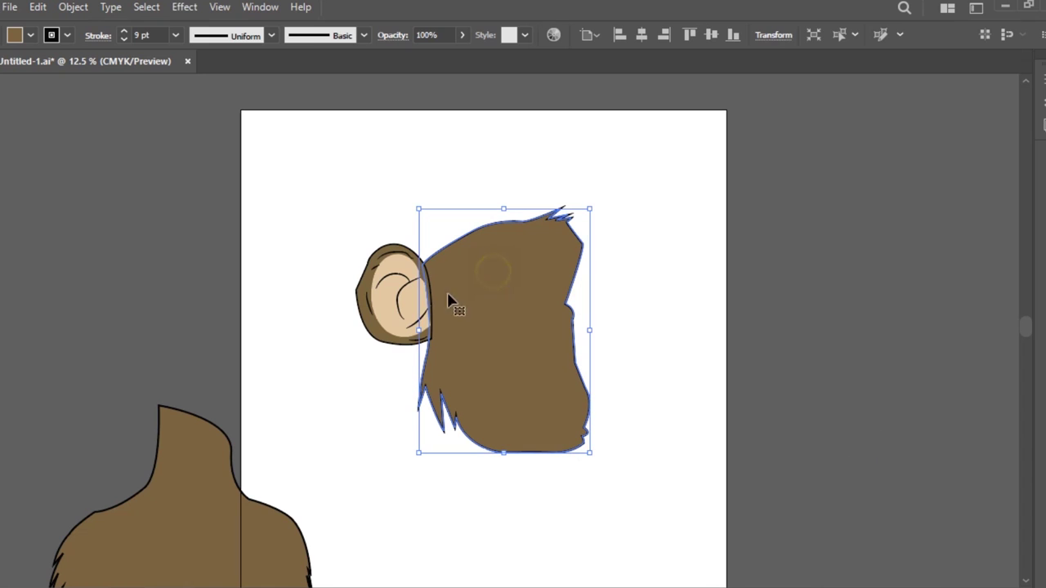
{"action": "right_click", "coordinate": [508, 314]}
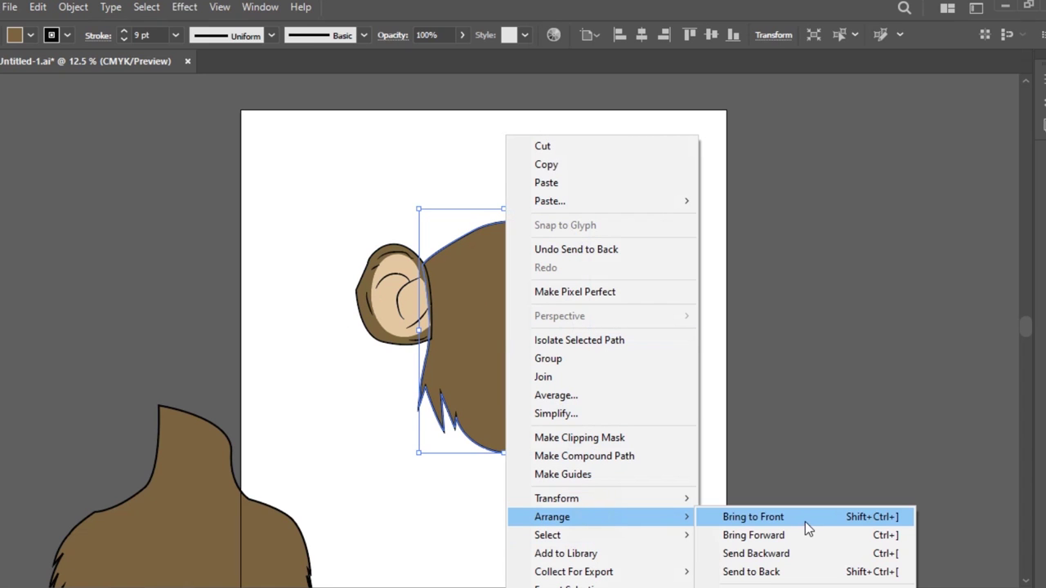
{"action": "left_click", "coordinate": [805, 516]}
{"action": "left_click", "coordinate": [868, 425]}
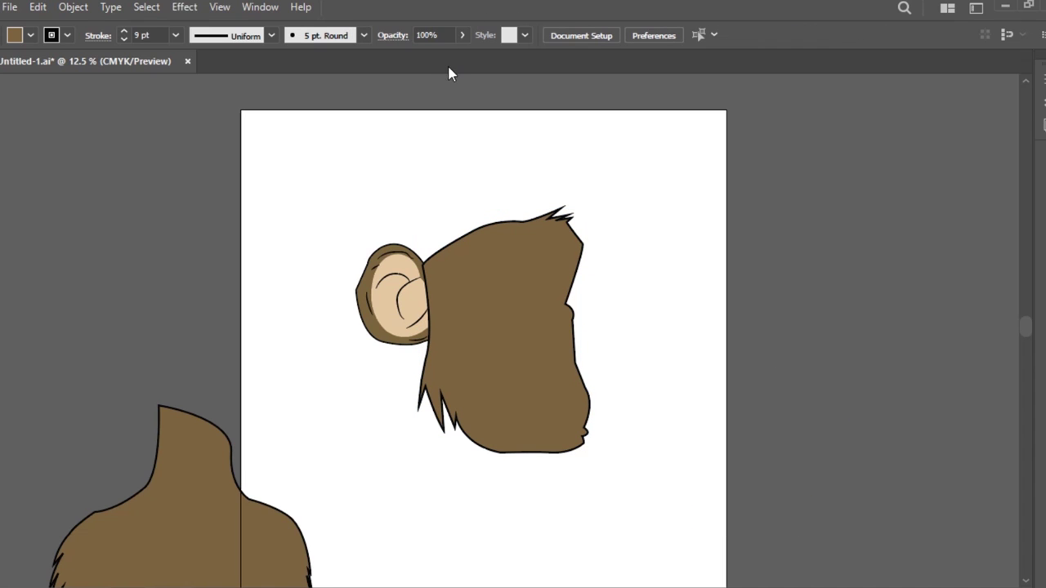
- Show the reference image again and move the brown body shape under the head
{"action": "key", "text": "F7"}
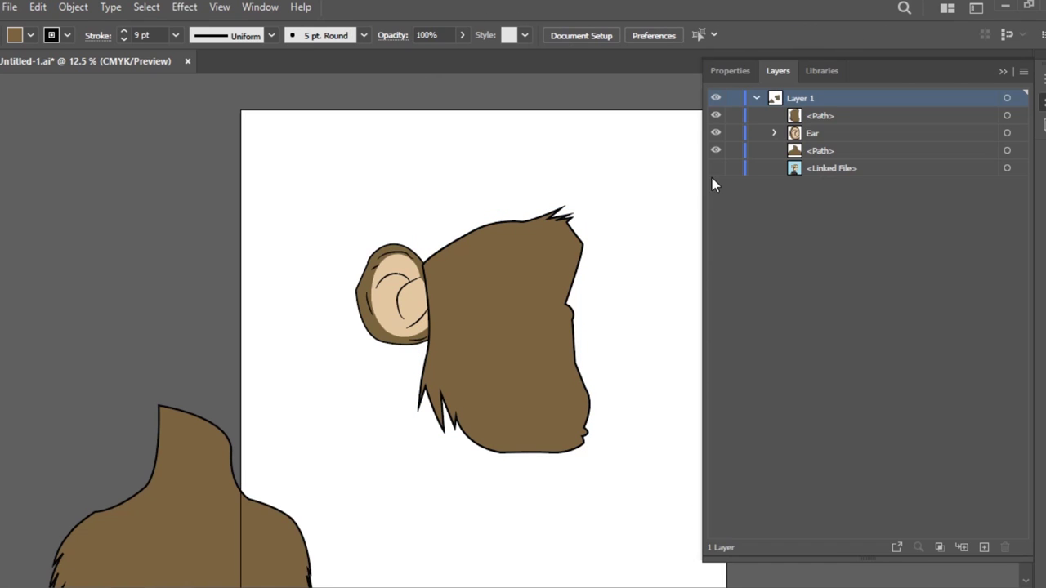
{"action": "left_click", "coordinate": [715, 167]}
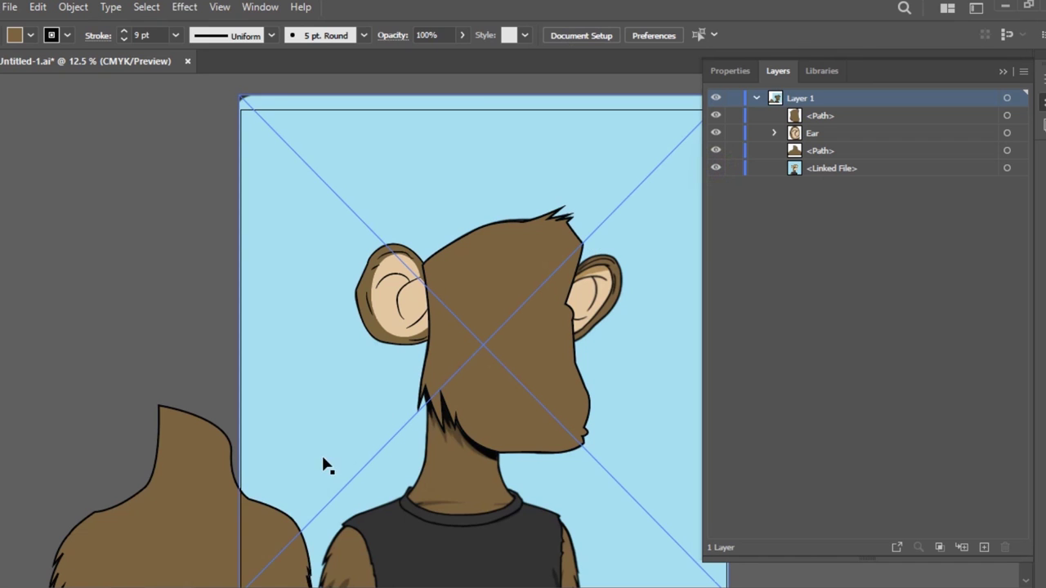
{"action": "left_click", "coordinate": [271, 488]}
{"action": "left_click_drag", "start_coordinate": [119, 533], "coordinate": [283, 523]}
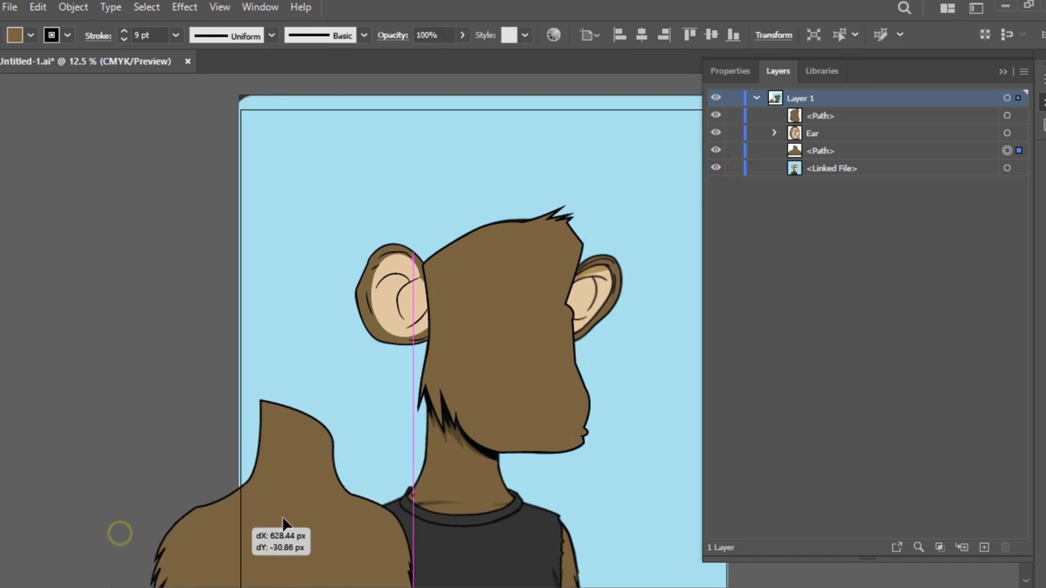
{"action": "left_click_drag", "start_coordinate": [284, 523], "coordinate": [393, 537]}
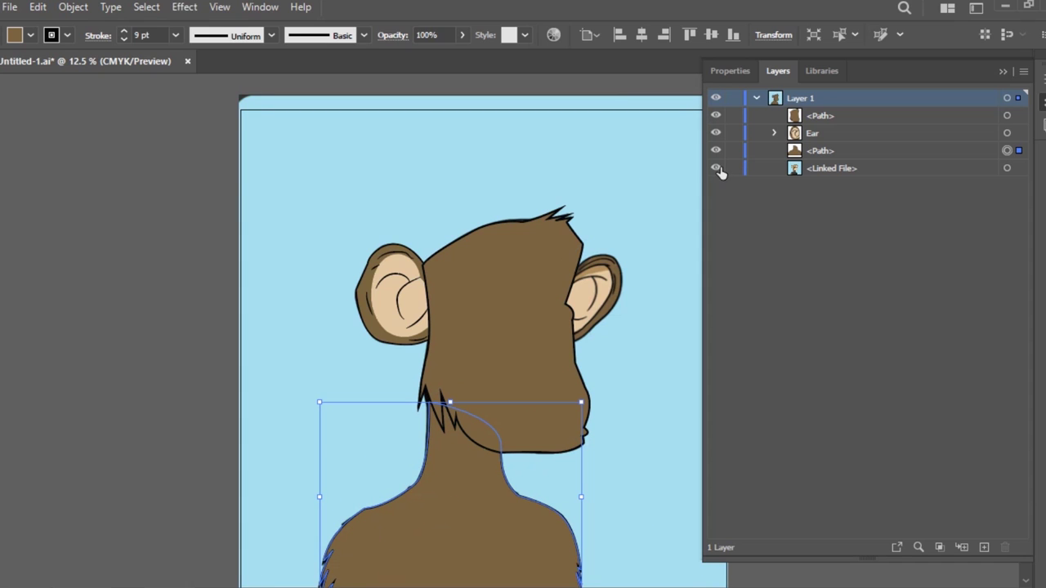
- Enlarge the body shape to match the reference body
{"action": "left_click", "coordinate": [716, 168]}
{"action": "left_click", "coordinate": [174, 200]}
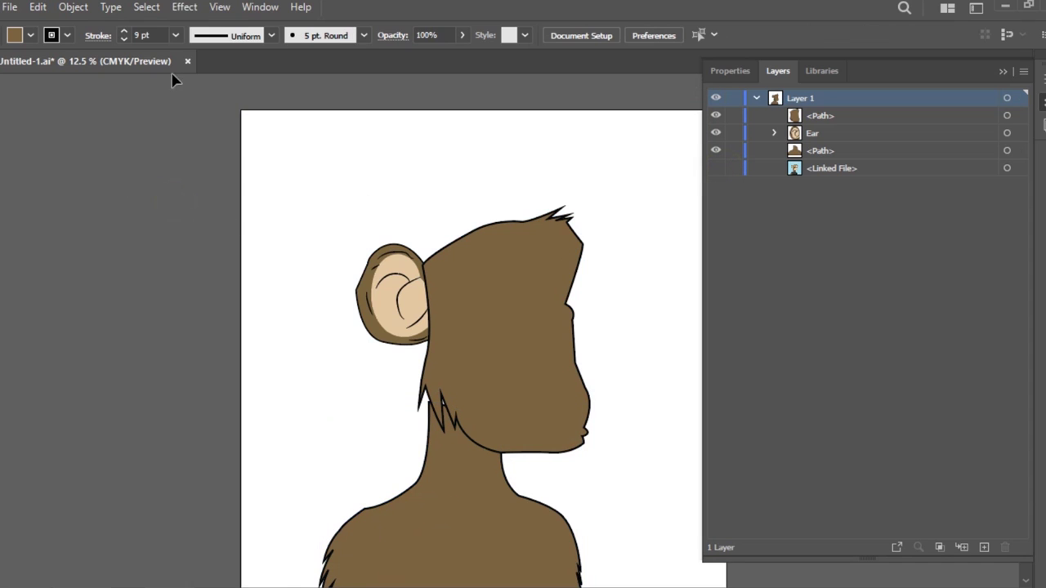
{"action": "left_click", "coordinate": [590, 394]}
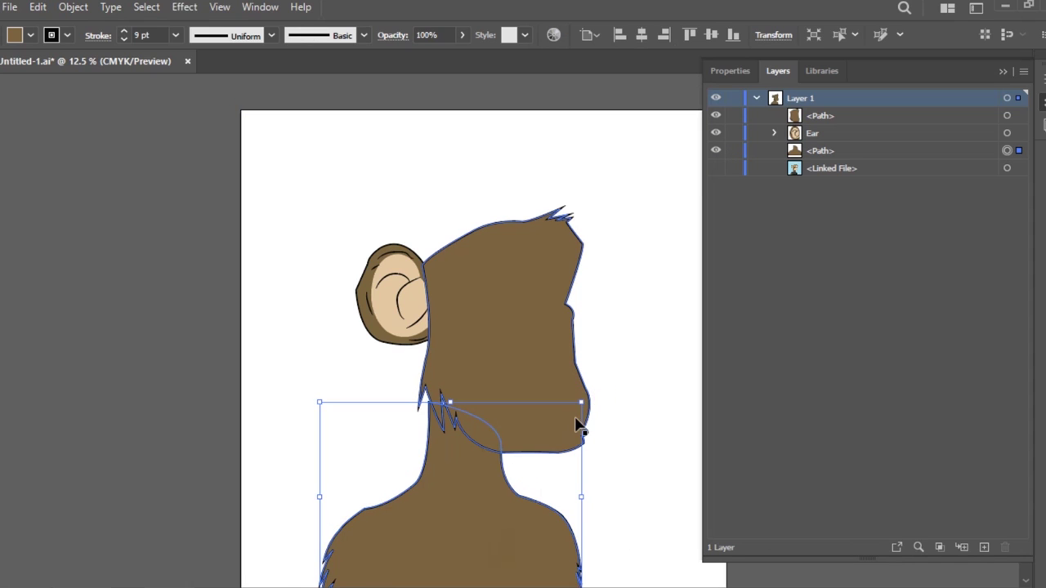
{"action": "left_click_drag", "start_coordinate": [581, 405], "coordinate": [603, 391]}
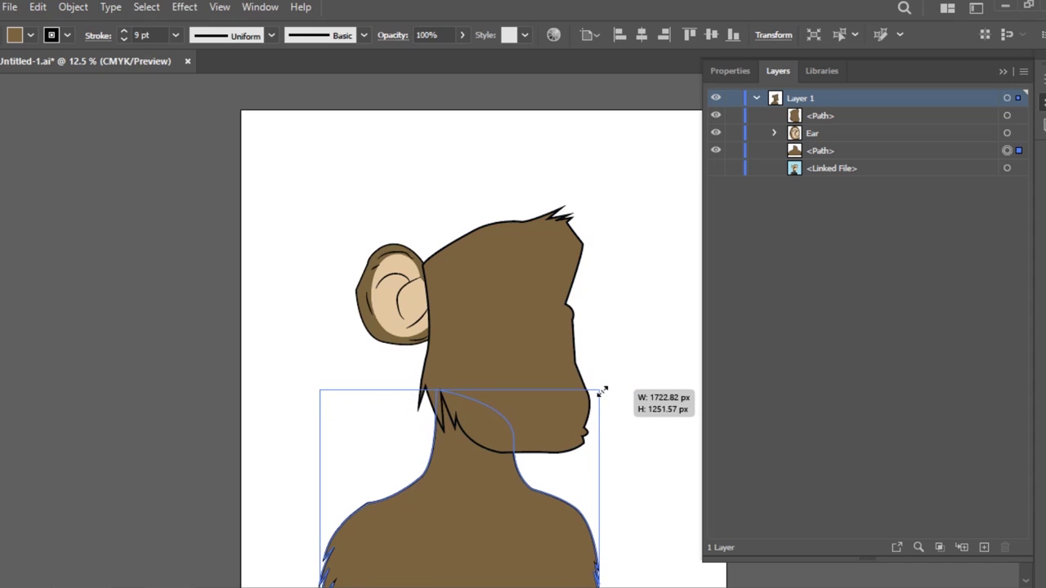
{"action": "left_click_drag", "start_coordinate": [604, 390], "coordinate": [603, 391]}
{"action": "left_click", "coordinate": [649, 434]}
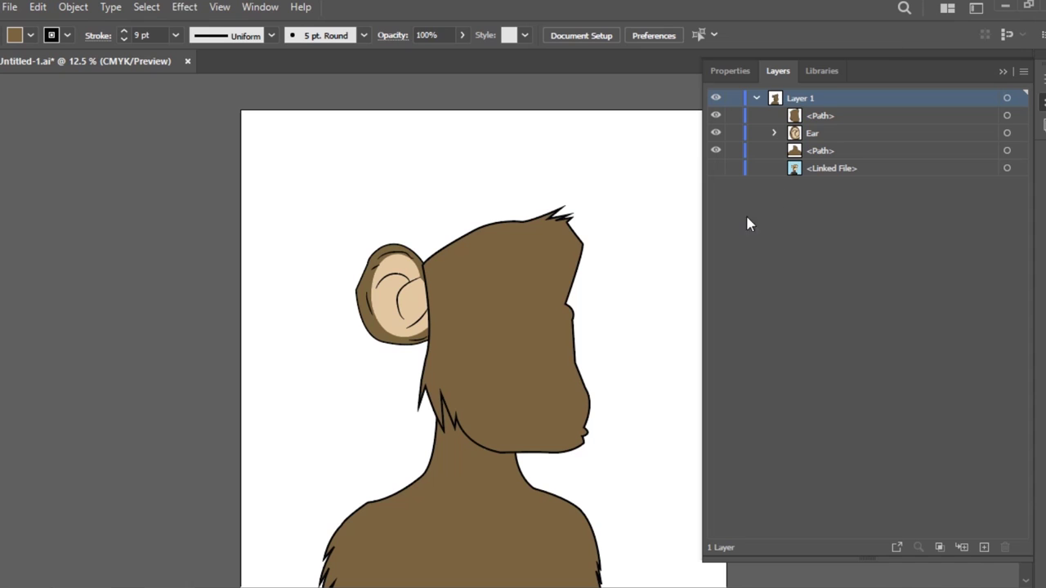
- Compare the body shape against the reference and try tilting it slightly
{"action": "left_click", "coordinate": [716, 170]}
{"action": "left_click", "coordinate": [716, 170]}
{"action": "left_click", "coordinate": [716, 172]}
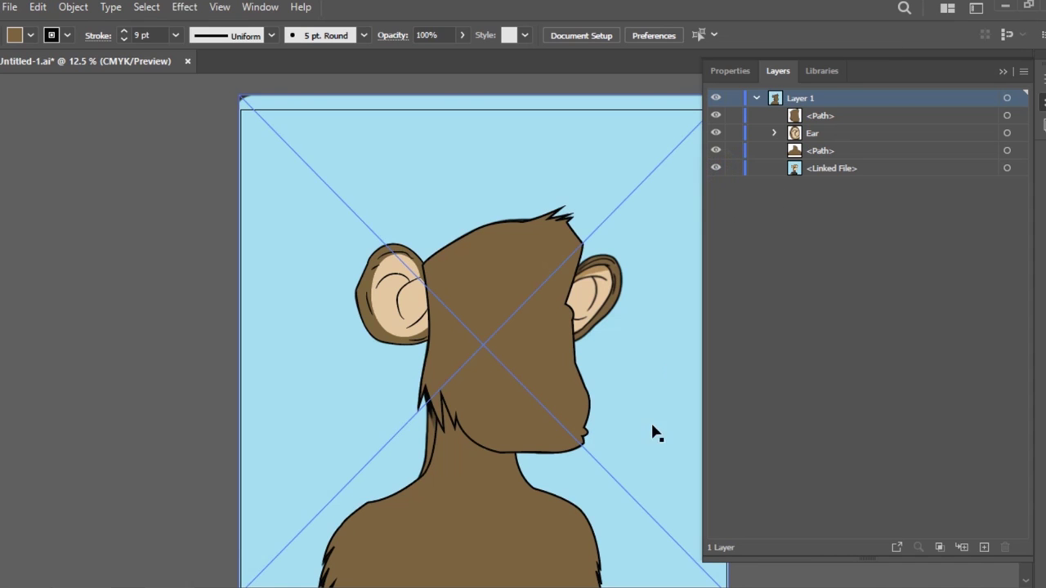
{"action": "left_click", "coordinate": [572, 521]}
{"action": "left_click", "coordinate": [625, 390], "text": "shift"}
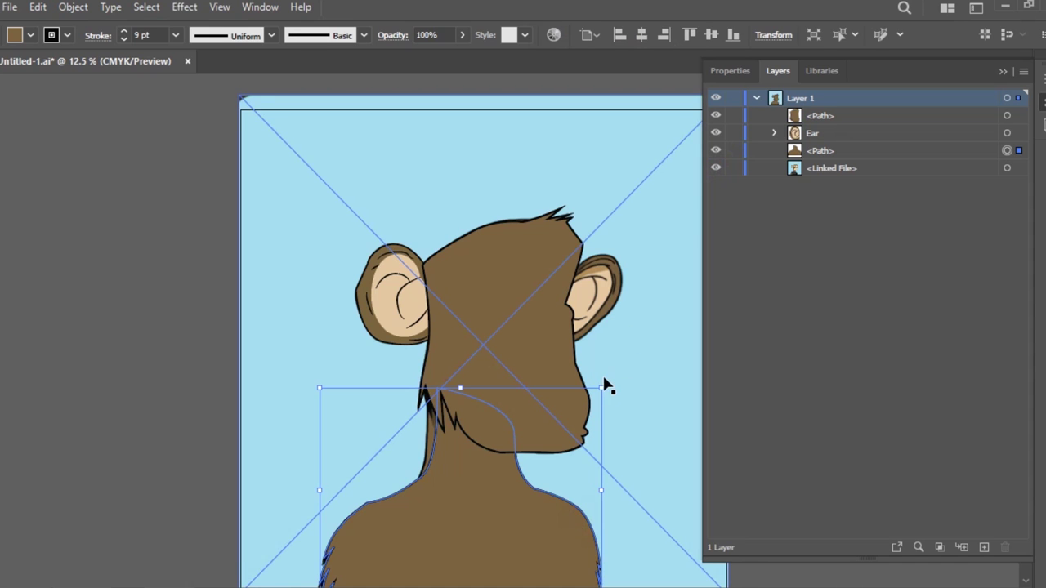
{"action": "left_click_drag", "start_coordinate": [609, 379], "coordinate": [604, 374]}
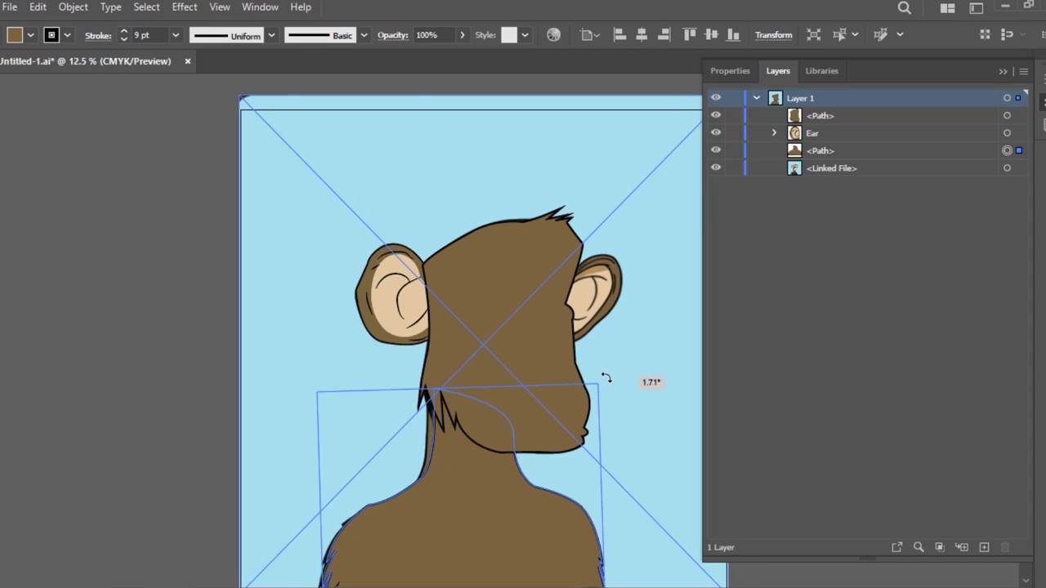
{"action": "left_click", "coordinate": [128, 366]}
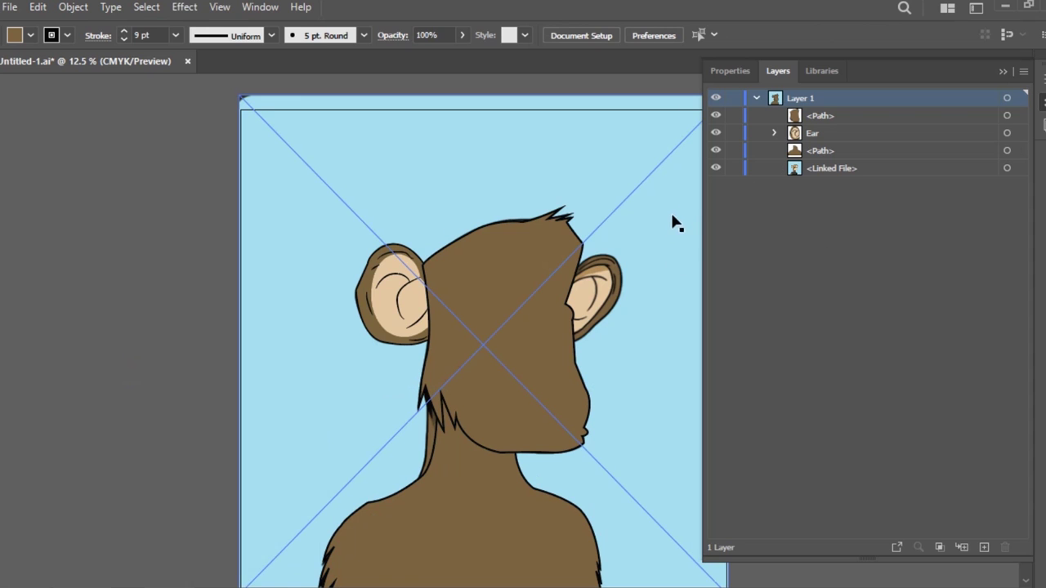
- Hide the Ear group, head and body layers, leaving only the reference ape visible
{"action": "left_click", "coordinate": [717, 169]}
{"action": "left_click", "coordinate": [716, 167]}
{"action": "left_click", "coordinate": [715, 132]}
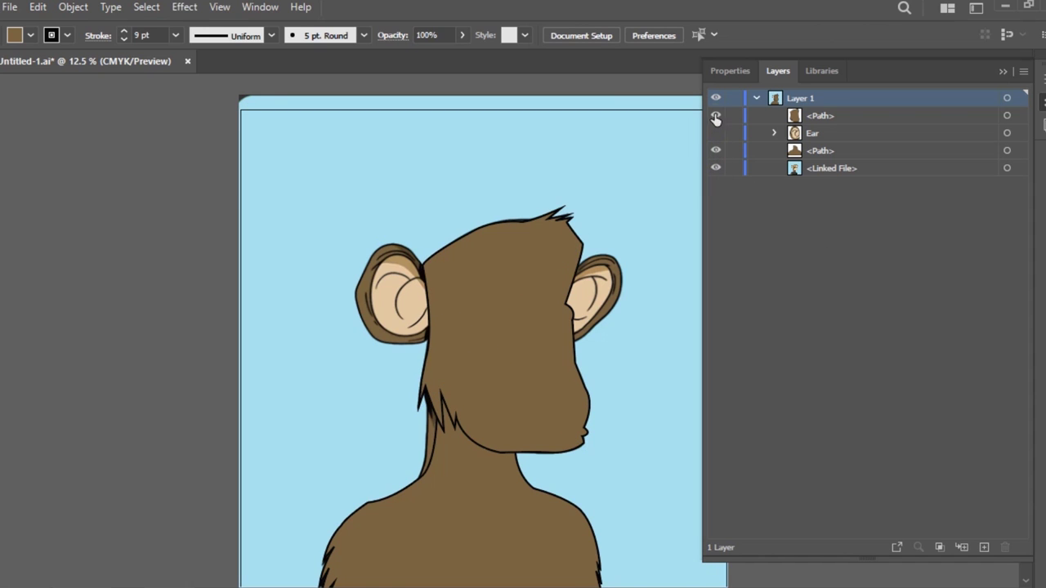
{"action": "left_click", "coordinate": [716, 115]}
{"action": "left_click", "coordinate": [716, 150]}
{"action": "left_click", "coordinate": [506, 187]}
{"action": "key", "text": "ctrl+equal"}
{"action": "key", "text": "ctrl+equal"}
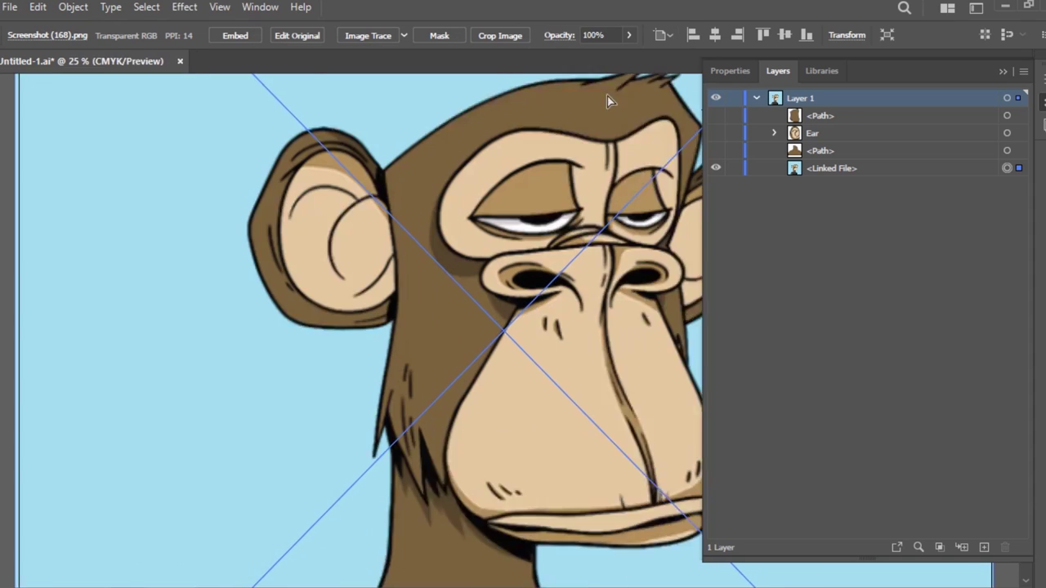
- Trace the ape's right ear outline with the Pen tool as a brown-filled shape
{"action": "key", "text": "ctrl+equal"}
{"action": "mouse_move", "coordinate": [618, 174]}
{"action": "left_mouse_down"}
{"action": "mouse_move", "coordinate": [312, 184]}
{"action": "mouse_move", "coordinate": [421, 201]}
{"action": "left_mouse_up"}
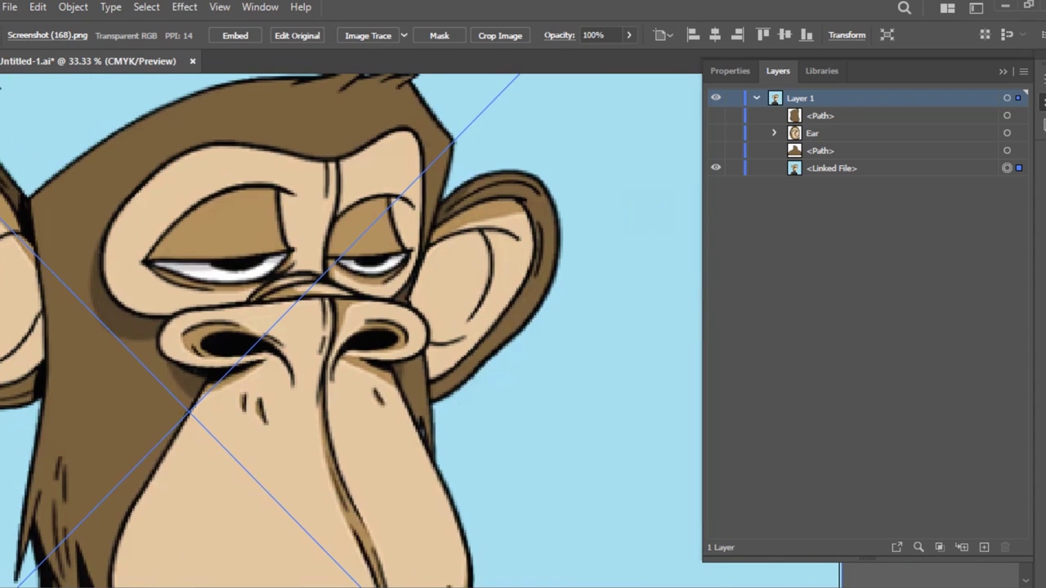
{"action": "left_click", "coordinate": [441, 204]}
{"action": "left_click_drag", "start_coordinate": [540, 175], "coordinate": [616, 189]}
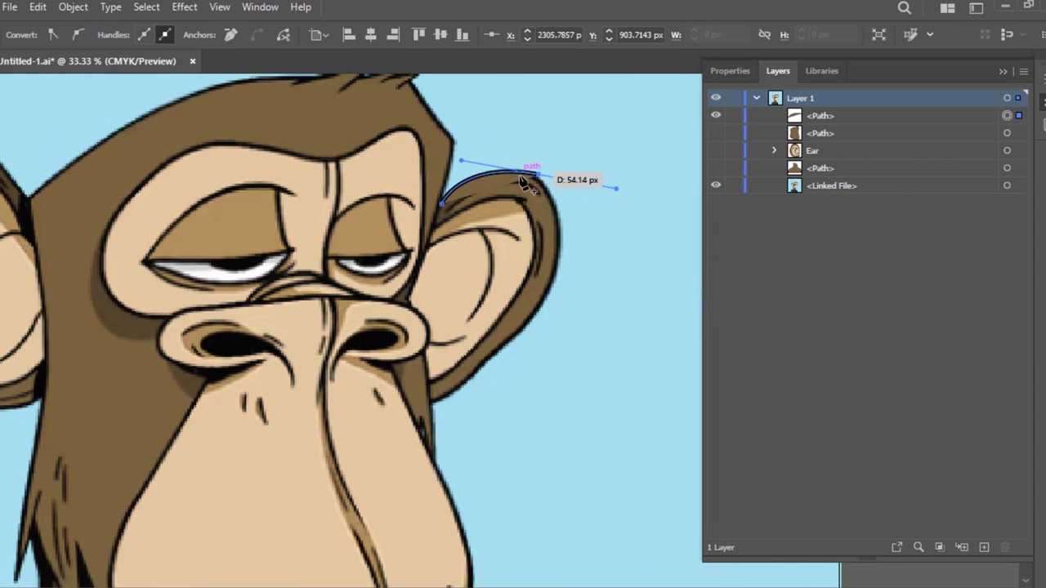
{"action": "left_click_drag", "start_coordinate": [527, 326], "coordinate": [456, 396]}
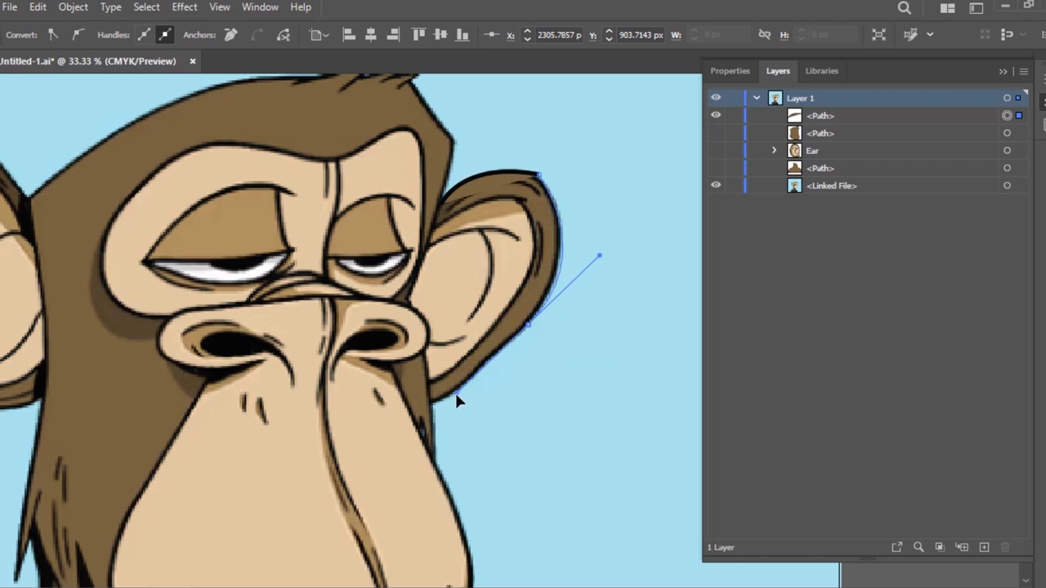
{"action": "key", "text": "slash"}
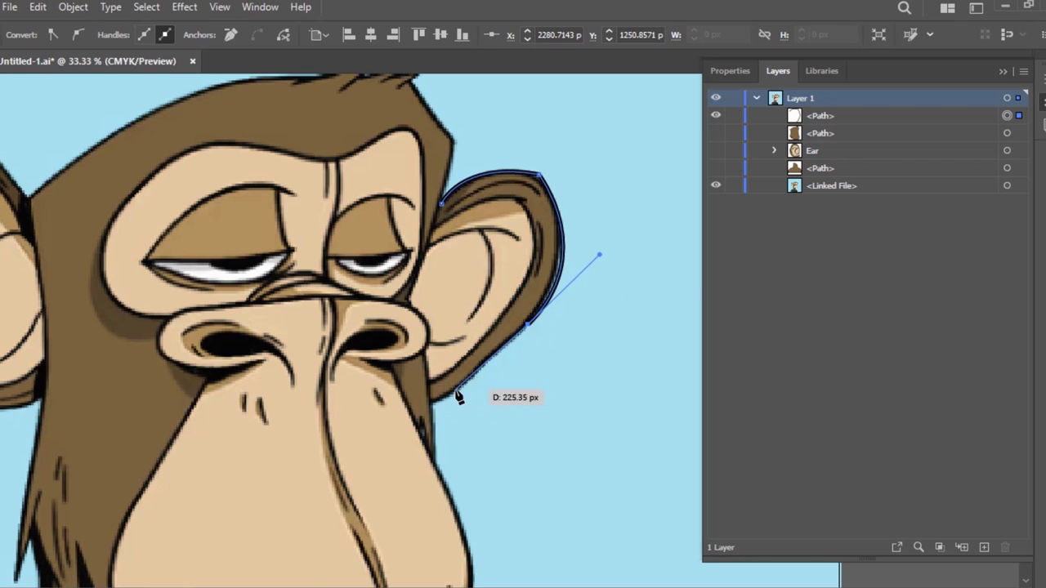
{"action": "mouse_move", "coordinate": [460, 393]}
{"action": "left_mouse_down"}
{"action": "mouse_move", "coordinate": [439, 411]}
{"action": "mouse_move", "coordinate": [404, 294]}
{"action": "mouse_move", "coordinate": [444, 205]}
{"action": "left_mouse_up"}
{"action": "key", "text": "ctrl+z"}
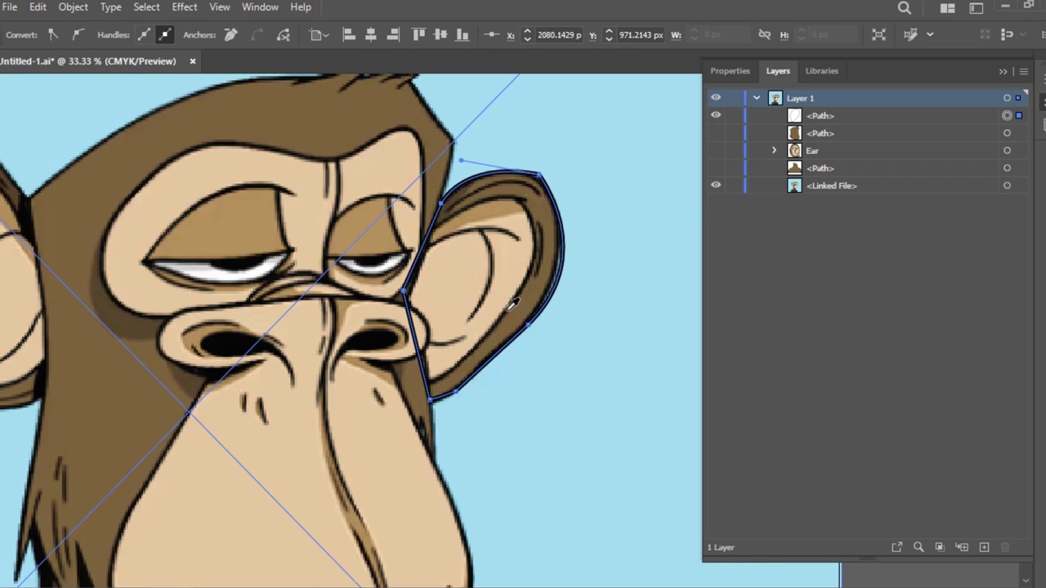
{"action": "key", "text": "v"}
- Lower the right ear shape's opacity to 29%
{"action": "left_click", "coordinate": [662, 245]}
{"action": "left_click", "coordinate": [458, 250]}
{"action": "left_click", "coordinate": [461, 35]}
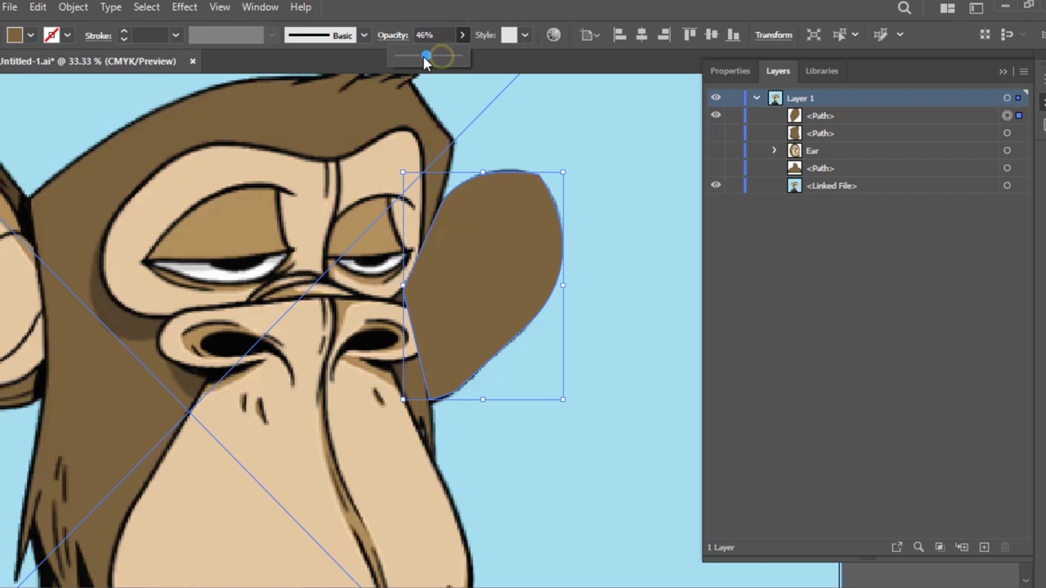
{"action": "left_click_drag", "start_coordinate": [462, 57], "coordinate": [416, 59]}
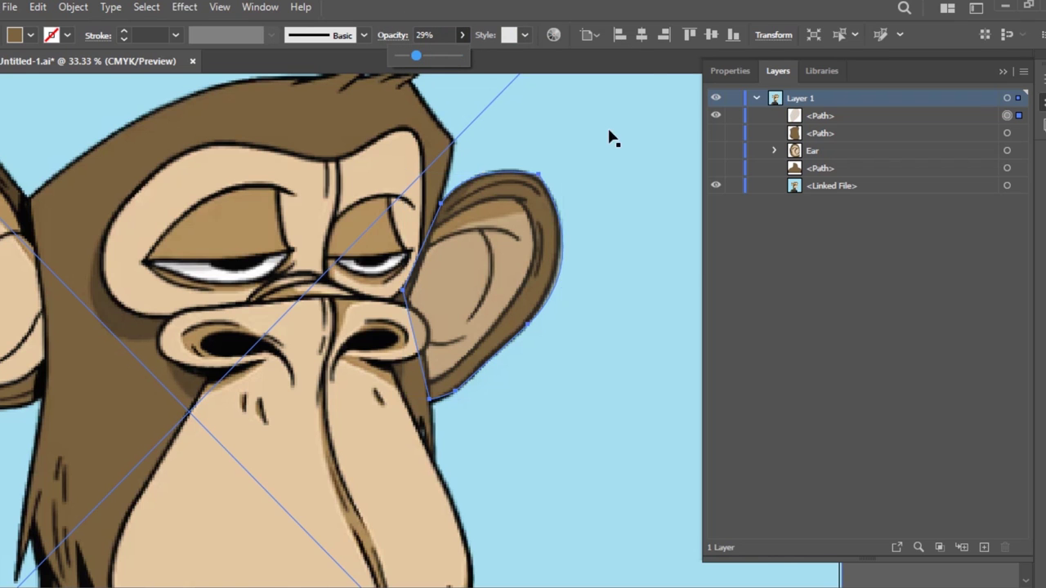
- Begin tracing the right ear's inner outline with the Pencil
{"action": "left_click", "coordinate": [612, 139]}
{"action": "left_click_drag", "start_coordinate": [585, 257], "coordinate": [340, 314]}
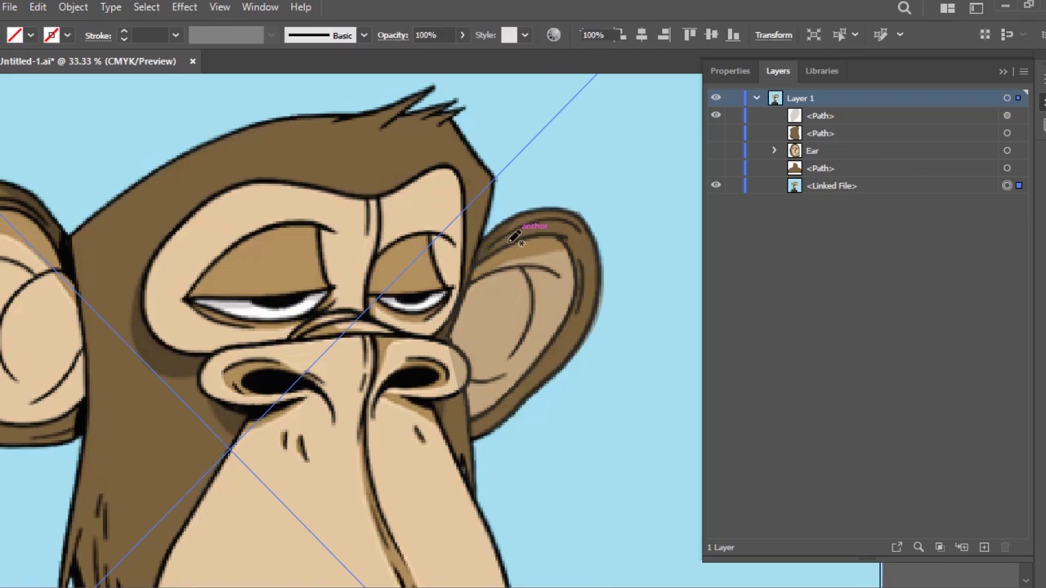
{"action": "left_click_drag", "start_coordinate": [479, 255], "coordinate": [488, 260]}
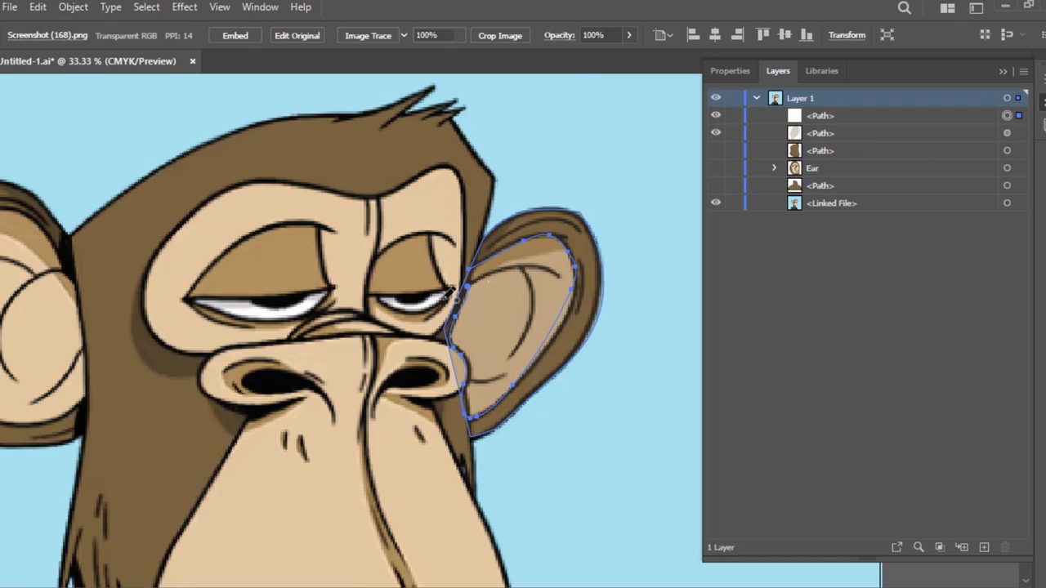
- Close the inner ear shape, fill it with the skin tan, and set its opacity to 28%
{"action": "left_click", "coordinate": [469, 269]}
{"action": "left_click", "coordinate": [91, 304]}
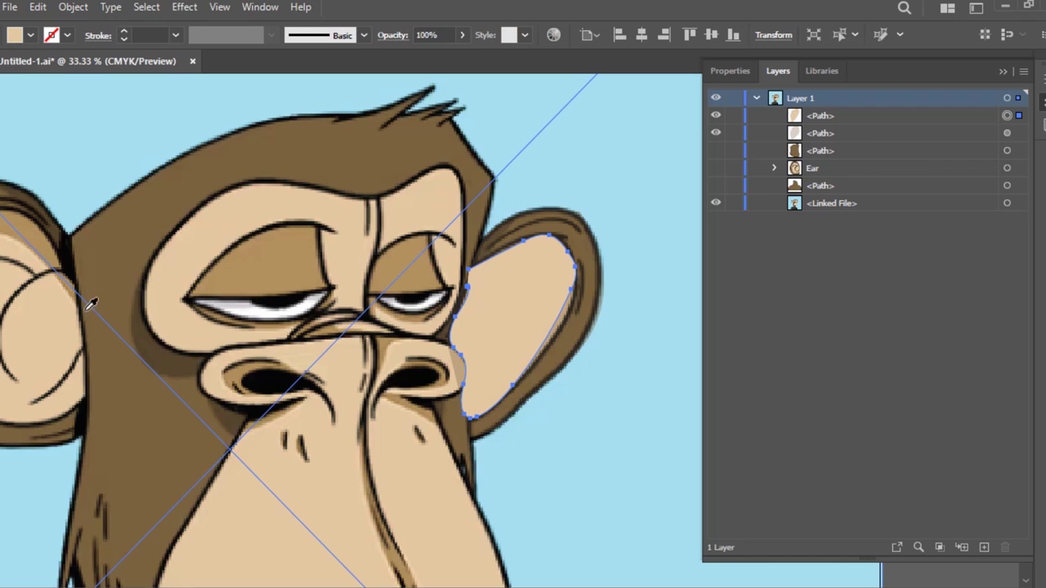
{"action": "left_click", "coordinate": [461, 35]}
{"action": "left_click_drag", "start_coordinate": [461, 56], "coordinate": [416, 55]}
- Pen-draw the curved inner-ear fold lines plus a small arc on the ear's right edge
{"action": "key", "text": "p"}
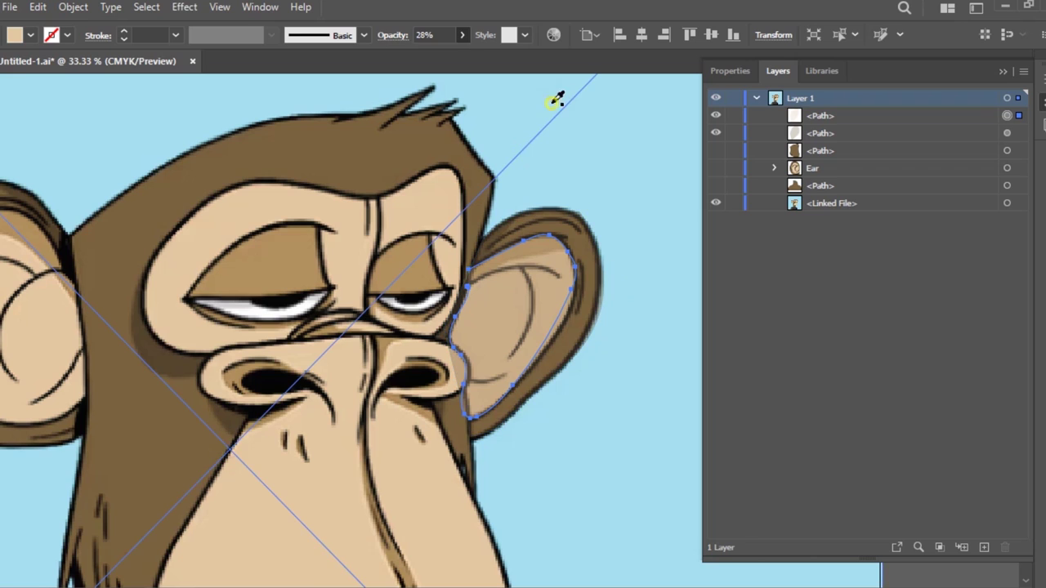
{"action": "left_click", "coordinate": [538, 123], "text": "ctrl"}
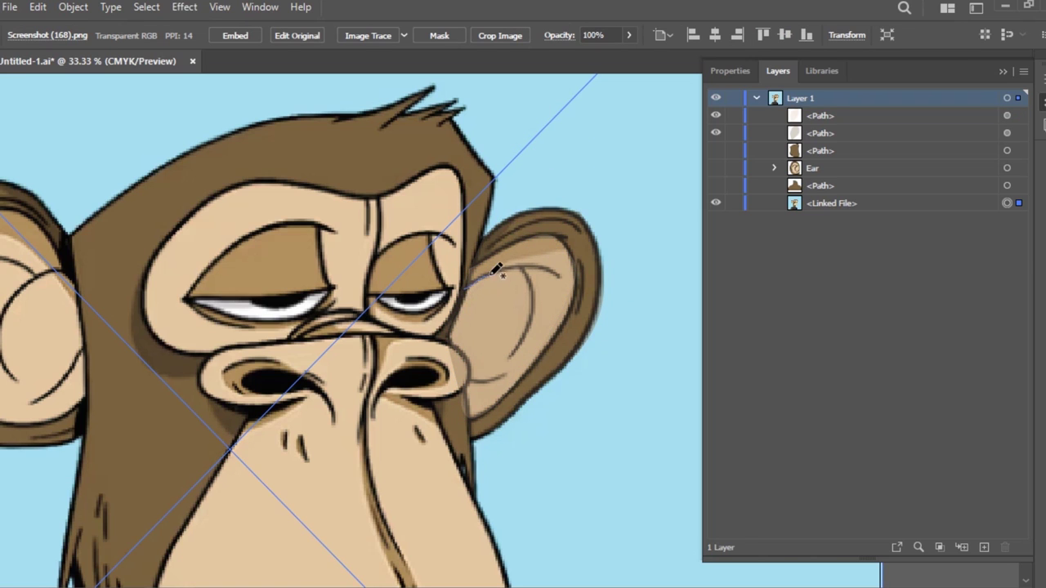
{"action": "left_click", "coordinate": [567, 269]}
{"action": "left_click_drag", "start_coordinate": [464, 289], "coordinate": [521, 336]}
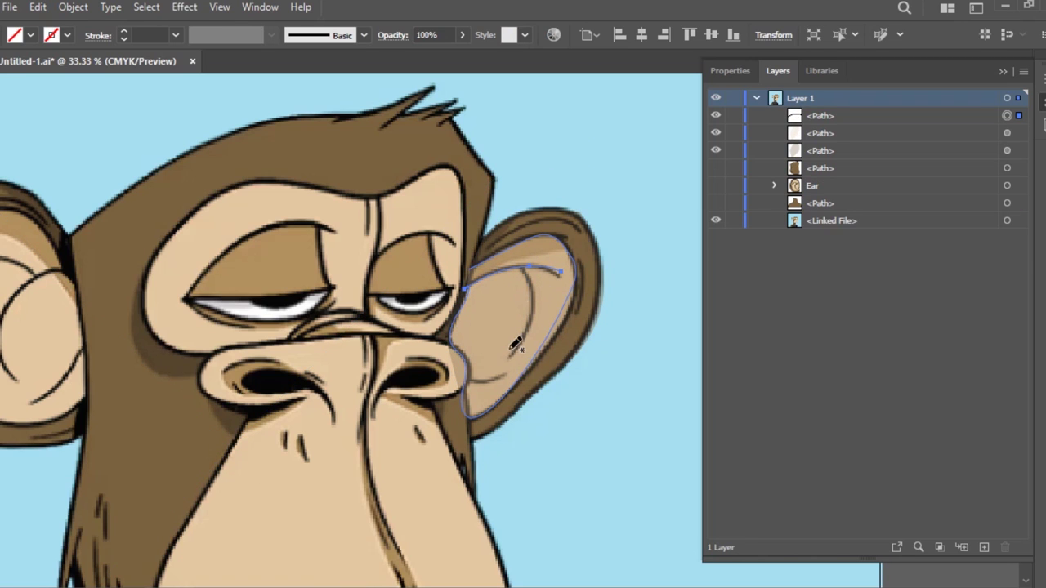
{"action": "left_click", "coordinate": [468, 382]}
{"action": "left_click_drag", "start_coordinate": [502, 376], "coordinate": [528, 343]}
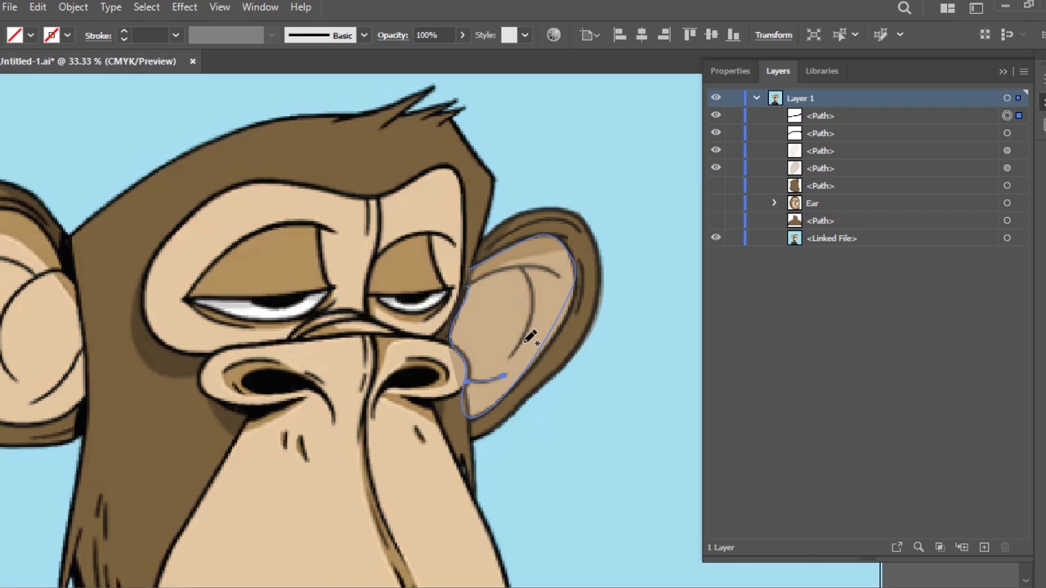
{"action": "left_click", "coordinate": [529, 263]}
{"action": "mouse_move", "coordinate": [555, 213]}
{"action": "left_mouse_down"}
{"action": "mouse_move", "coordinate": [600, 269]}
{"action": "mouse_move", "coordinate": [572, 313]}
{"action": "left_mouse_up"}
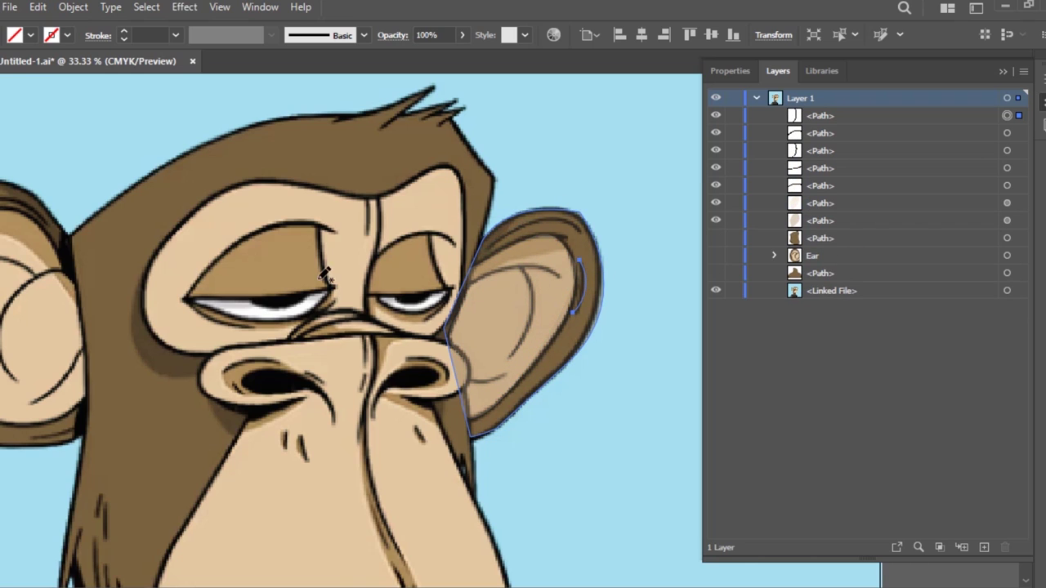
- Apply a tapered Variable Width Profile to the inner ear curve strokes
{"action": "left_click_drag", "start_coordinate": [260, 291], "coordinate": [351, 278]}
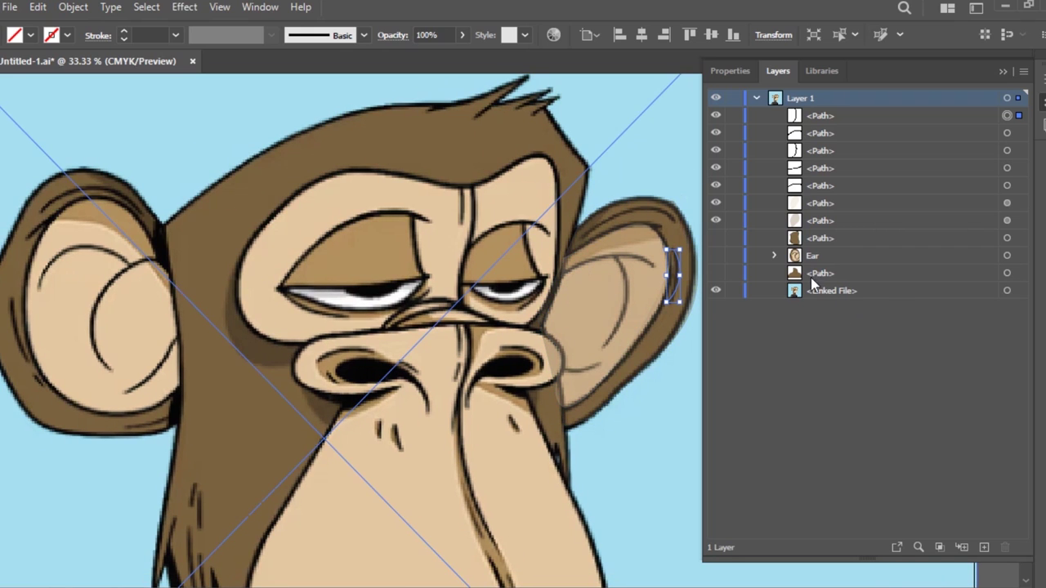
{"action": "left_click", "coordinate": [650, 212]}
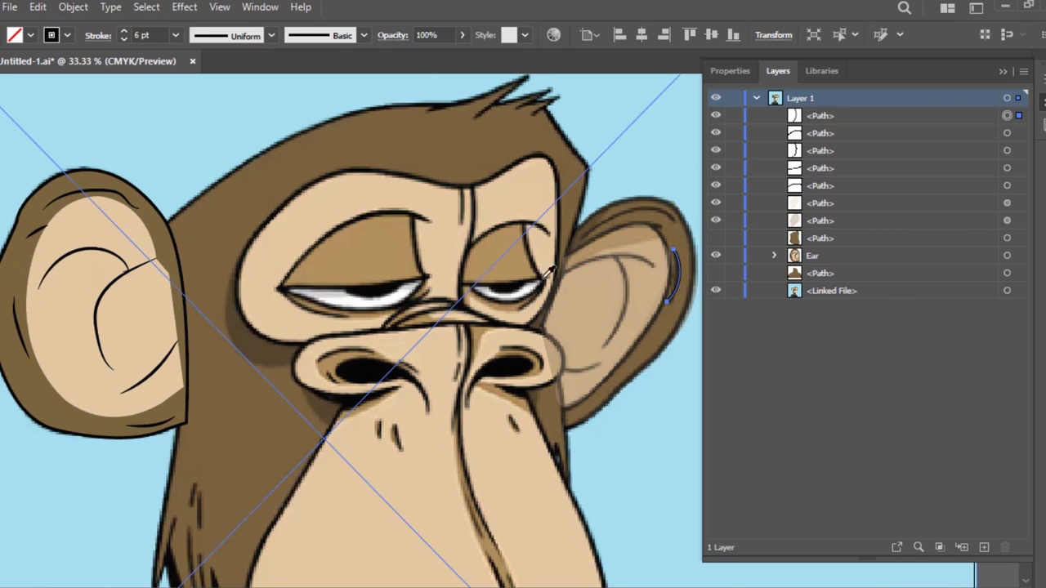
{"action": "left_click_drag", "start_coordinate": [618, 262], "coordinate": [603, 368]}
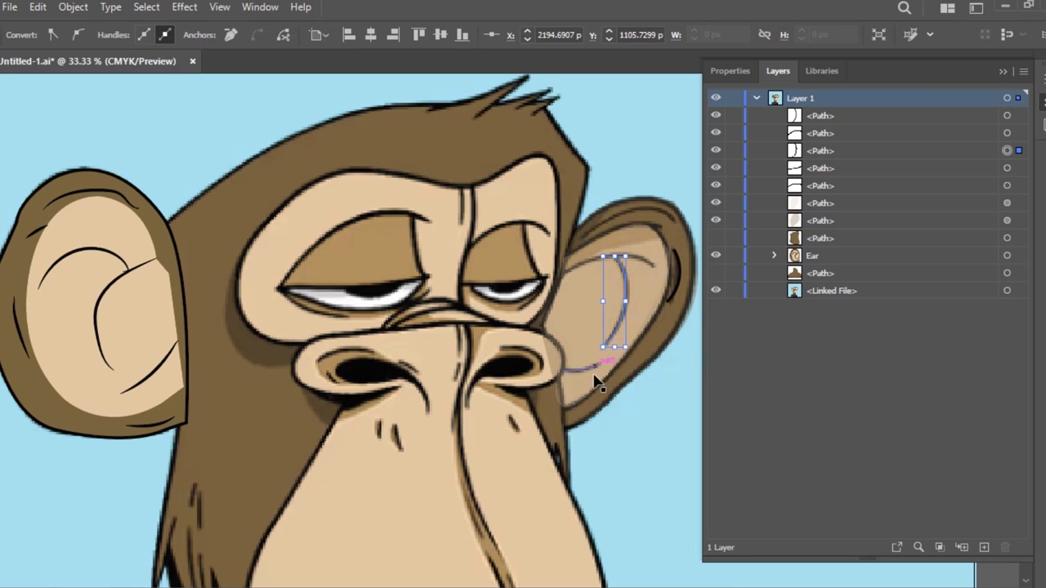
{"action": "double_click", "coordinate": [654, 268]}
{"action": "key", "text": "Escape"}
{"action": "left_click_drag", "start_coordinate": [634, 227], "coordinate": [628, 227]}
{"action": "left_click", "coordinate": [671, 290], "text": "shift"}
{"action": "left_click", "coordinate": [271, 35]}
{"action": "left_click", "coordinate": [245, 90]}
{"action": "left_click", "coordinate": [544, 184]}
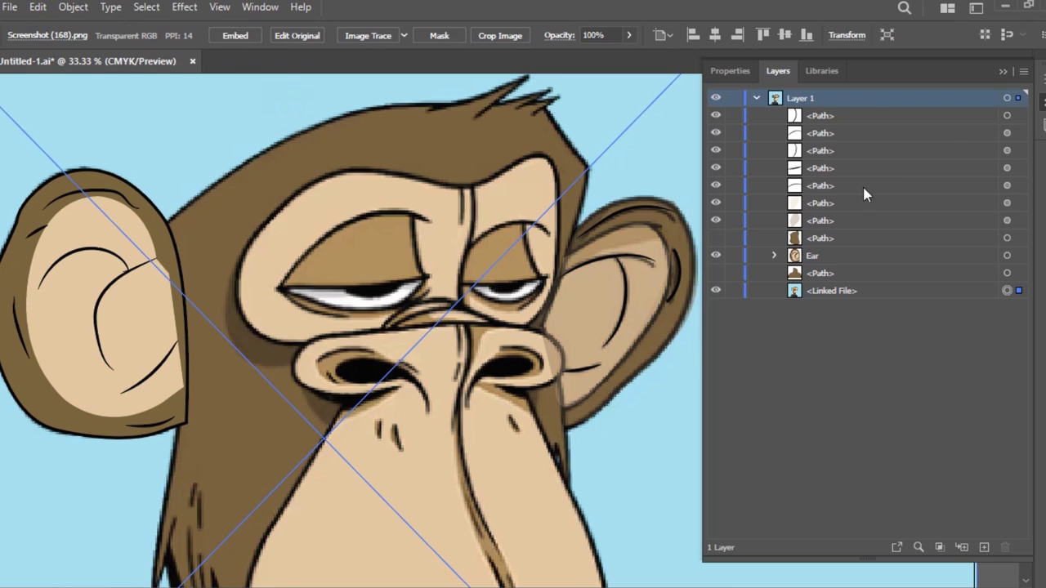
- Give the other inner ear curve the same tapered width profile
{"action": "left_click", "coordinate": [675, 273]}
{"action": "left_click", "coordinate": [270, 35]}
{"action": "left_click", "coordinate": [218, 110]}
{"action": "left_click", "coordinate": [270, 111]}
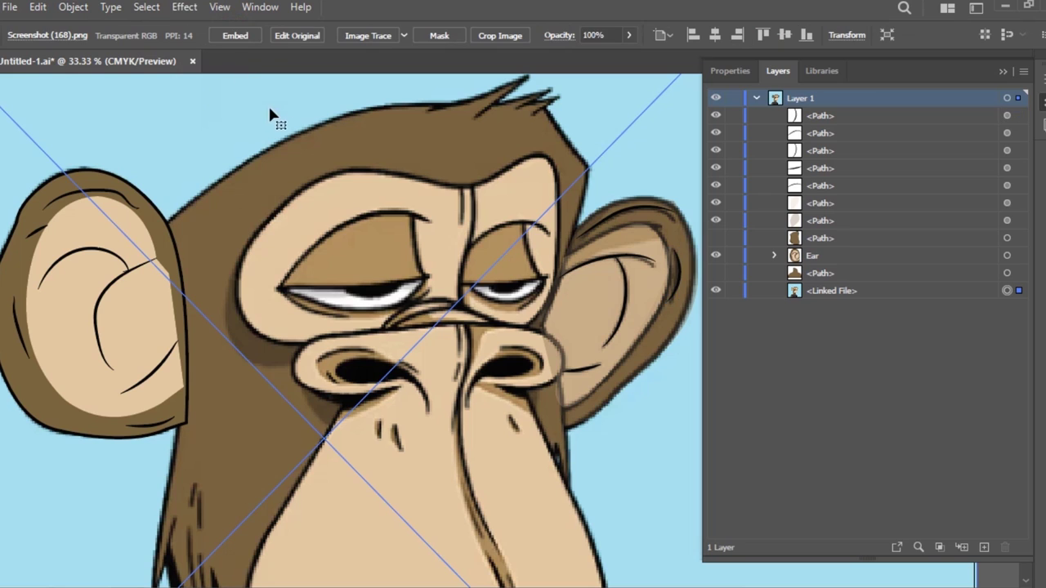
{"action": "left_click", "coordinate": [1018, 115]}
- Restore the inner ear fill to 100% opacity, then clear the selection
{"action": "left_click_drag", "start_coordinate": [1018, 150], "coordinate": [1019, 220]}
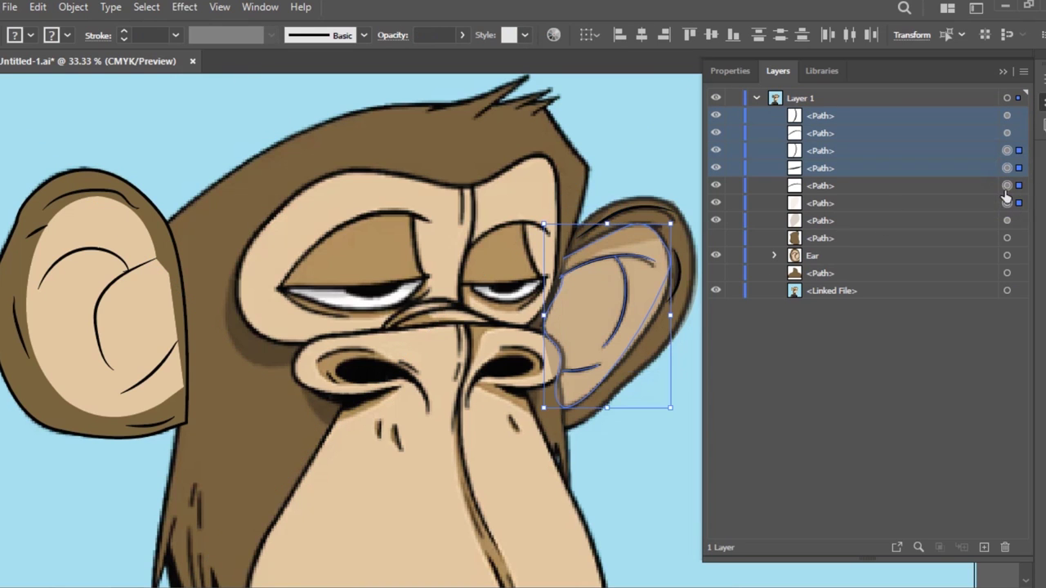
{"action": "left_click", "coordinate": [1007, 202]}
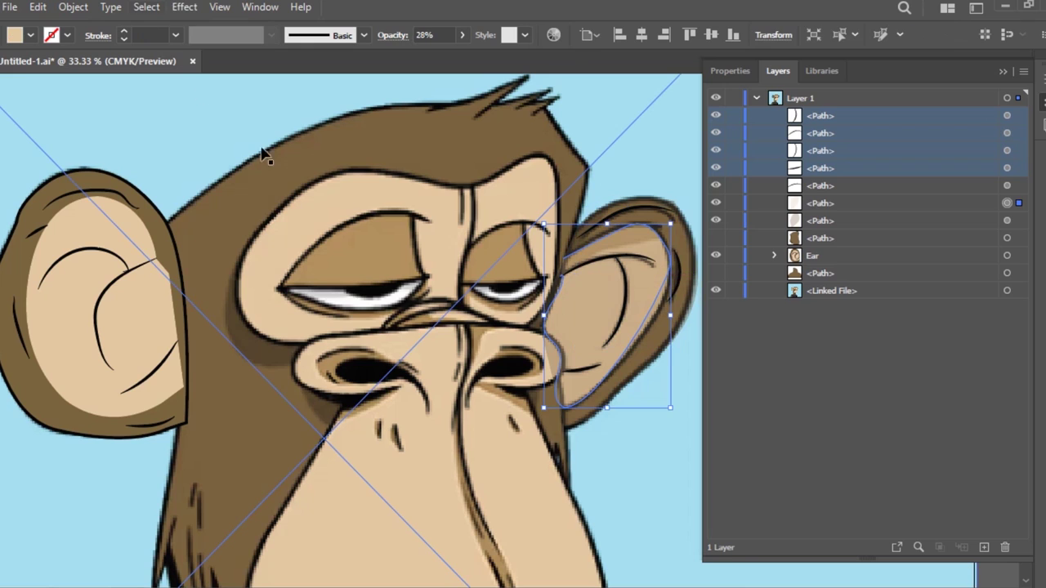
{"action": "left_click", "coordinate": [462, 34]}
{"action": "left_click_drag", "start_coordinate": [415, 56], "coordinate": [465, 56]}
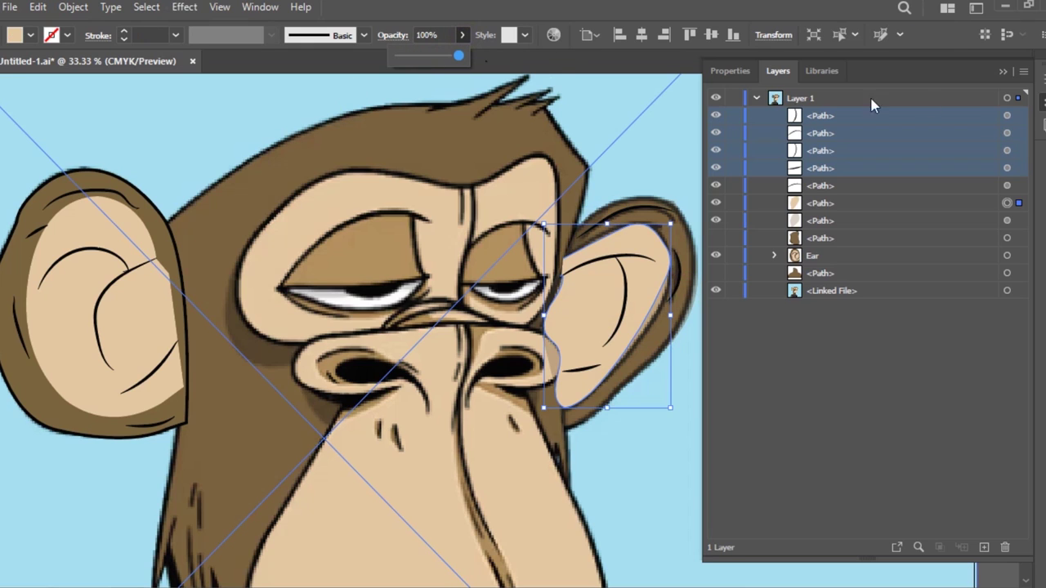
{"action": "left_click", "coordinate": [1006, 221]}
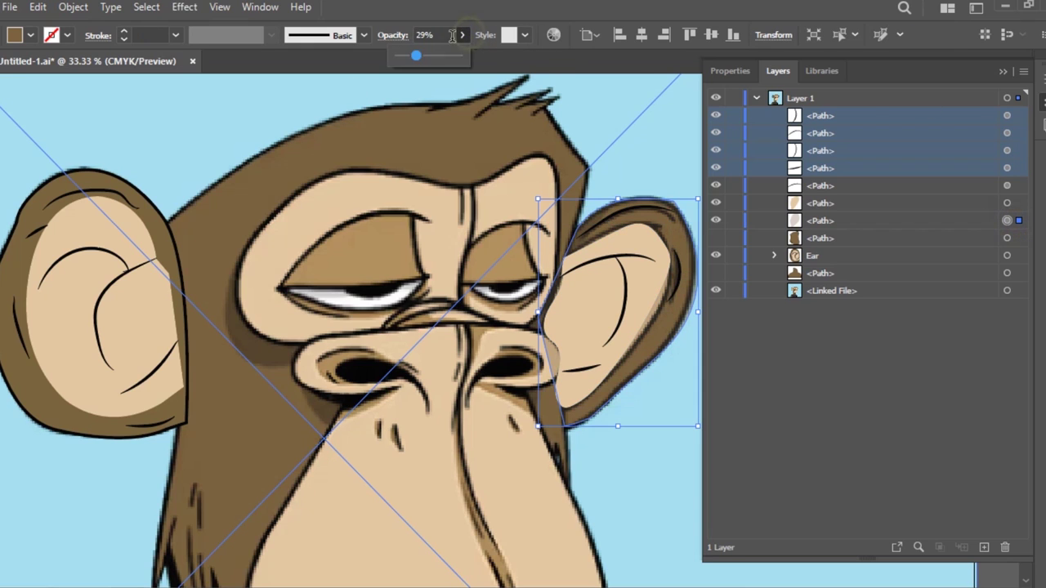
{"action": "left_click", "coordinate": [636, 87]}
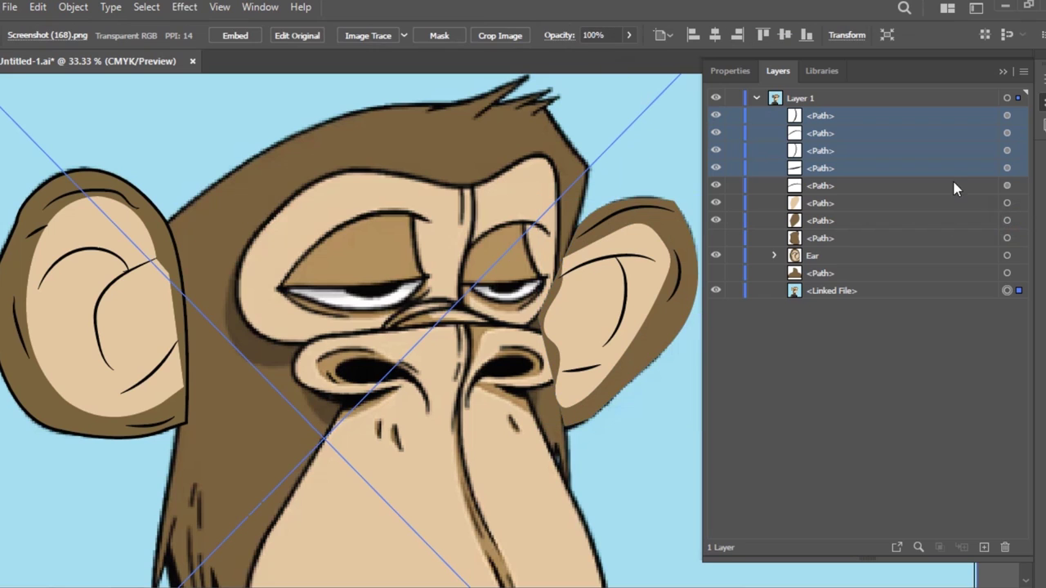
{"action": "key", "text": "ctrl+shift+a"}
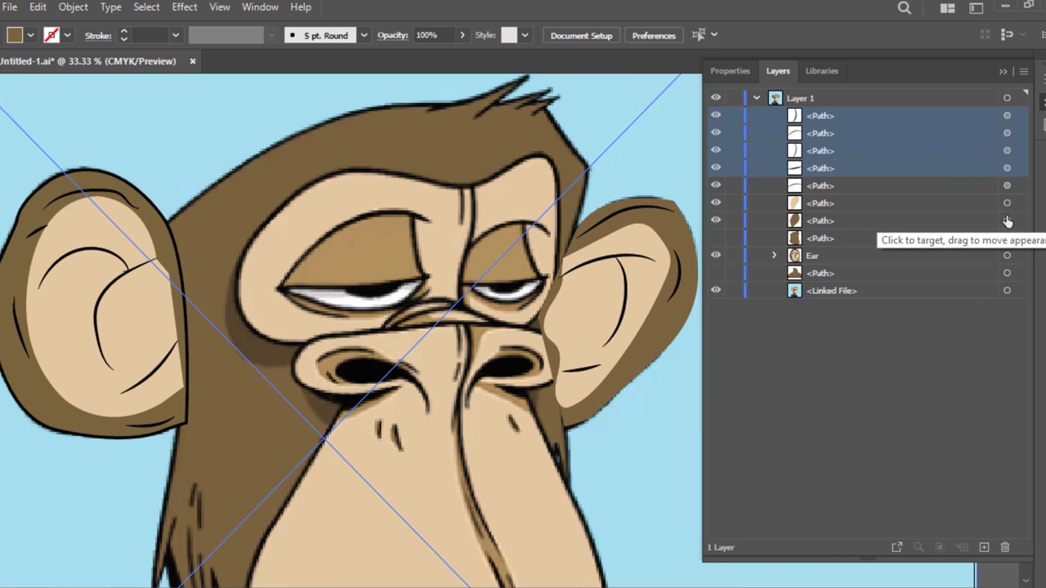
- Group the seven right-ear paths, show the brown head shape, and hide the reference image
{"action": "left_click", "coordinate": [1007, 220]}
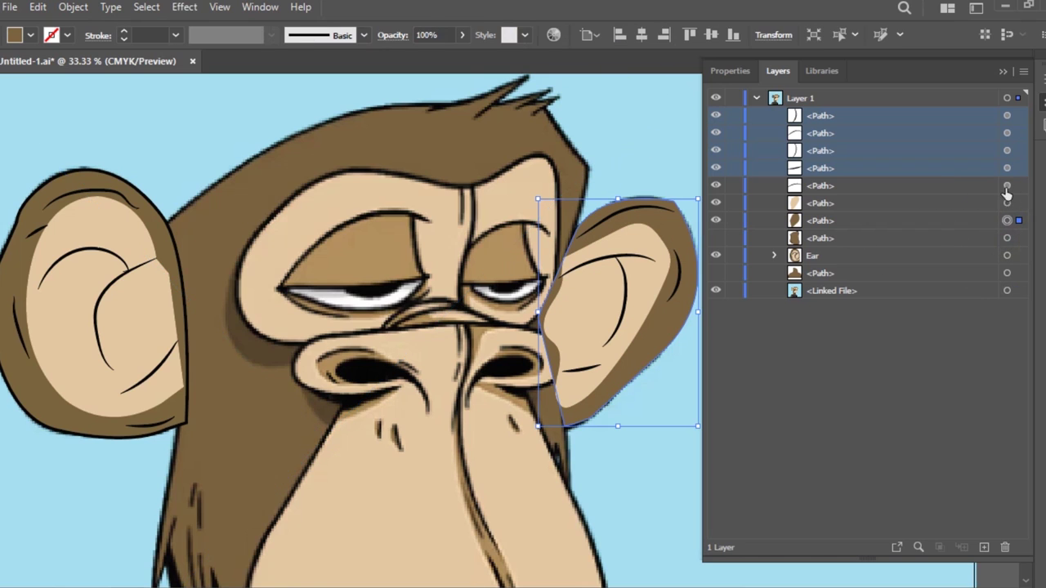
{"action": "left_click_drag", "start_coordinate": [1007, 202], "coordinate": [1019, 137]}
{"action": "left_click", "coordinate": [1008, 221]}
{"action": "left_click_drag", "start_coordinate": [1007, 221], "coordinate": [1007, 164]}
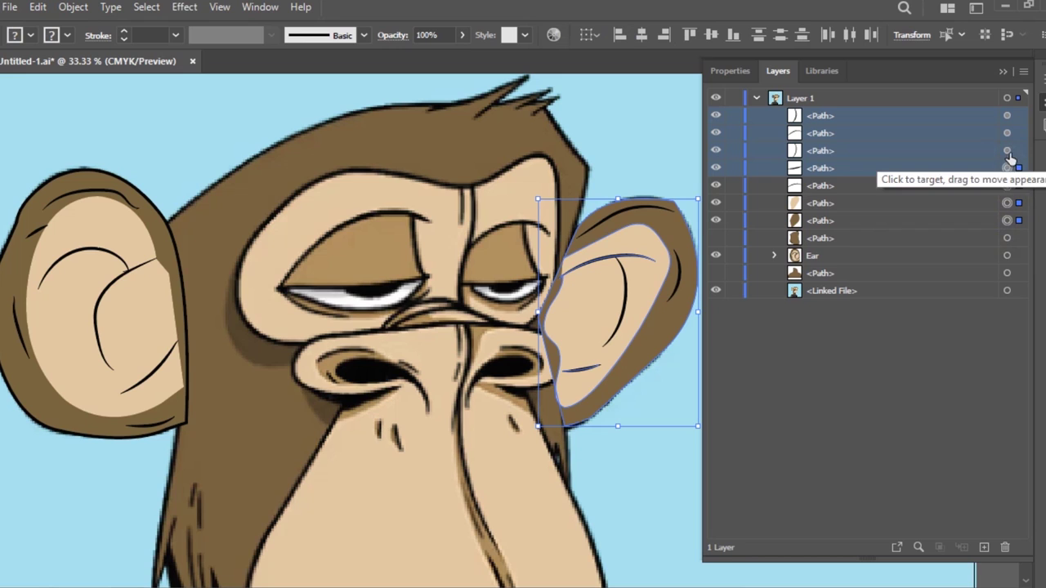
{"action": "left_click_drag", "start_coordinate": [1007, 164], "coordinate": [1007, 115]}
{"action": "key", "text": "ctrl+g"}
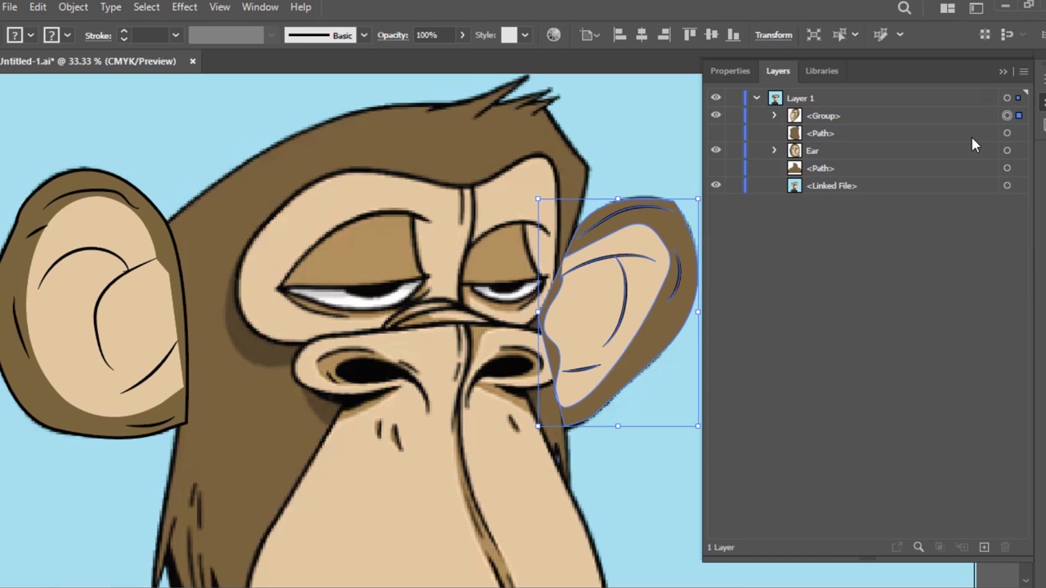
{"action": "left_click", "coordinate": [716, 255]}
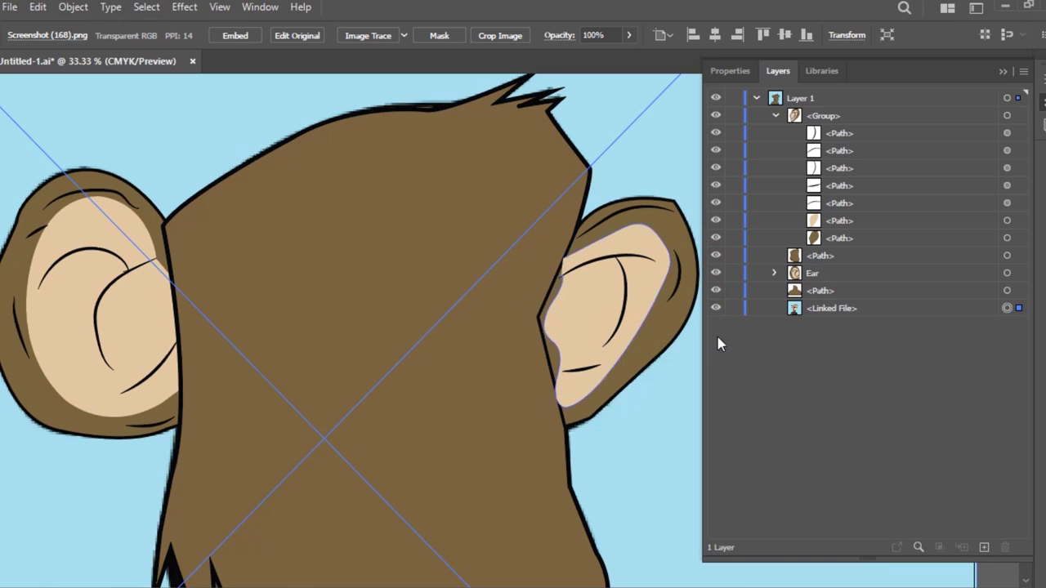
{"action": "left_click", "coordinate": [716, 310]}
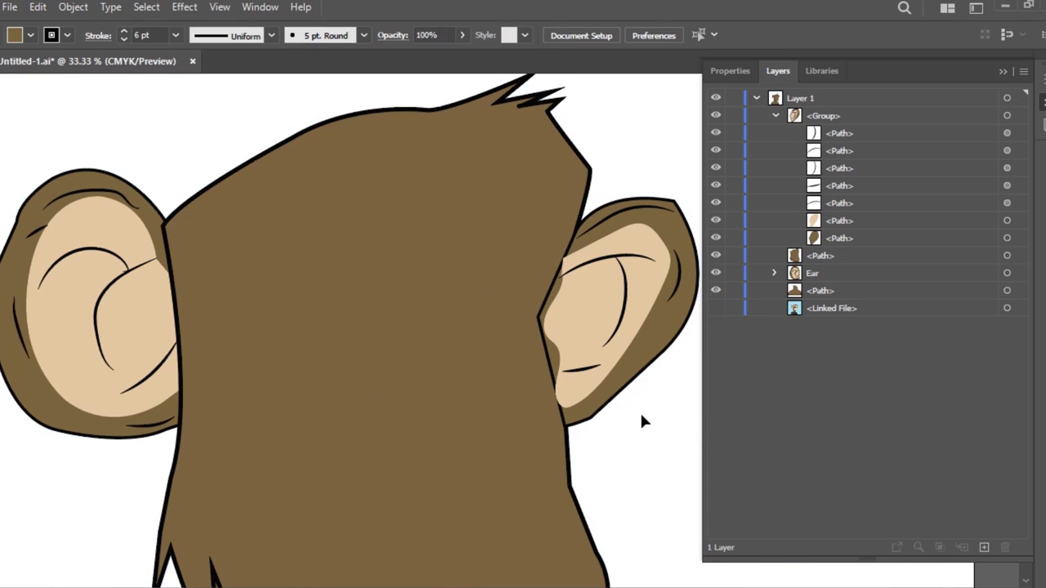
- Send the right-ear group to the back with Arrange > Send to Back
{"action": "left_click", "coordinate": [617, 360]}
{"action": "right_click", "coordinate": [618, 361]}
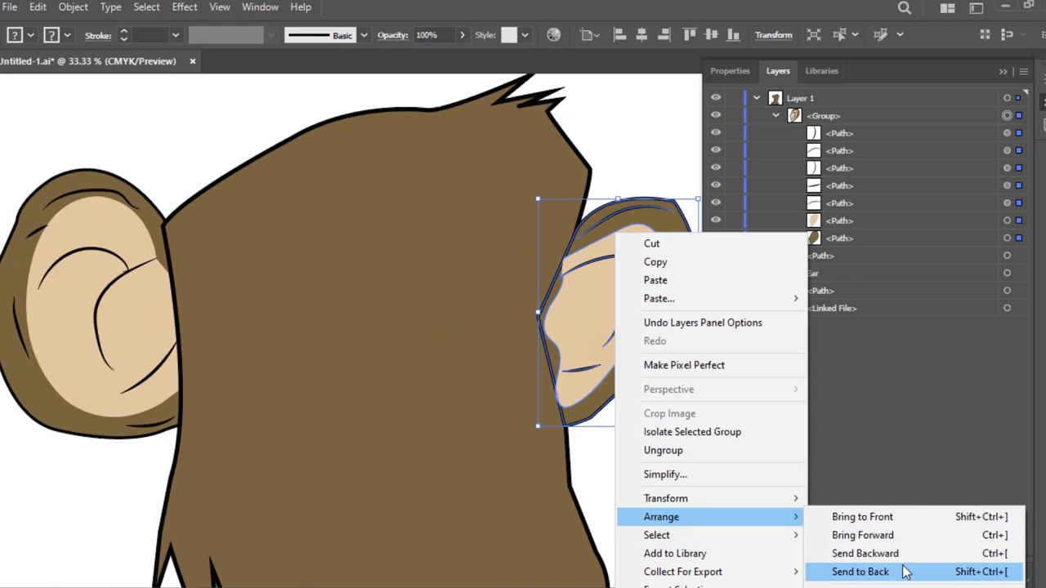
{"action": "mouse_move", "coordinate": [662, 517]}
{"action": "left_click", "coordinate": [904, 569]}
{"action": "left_click", "coordinate": [656, 451]}
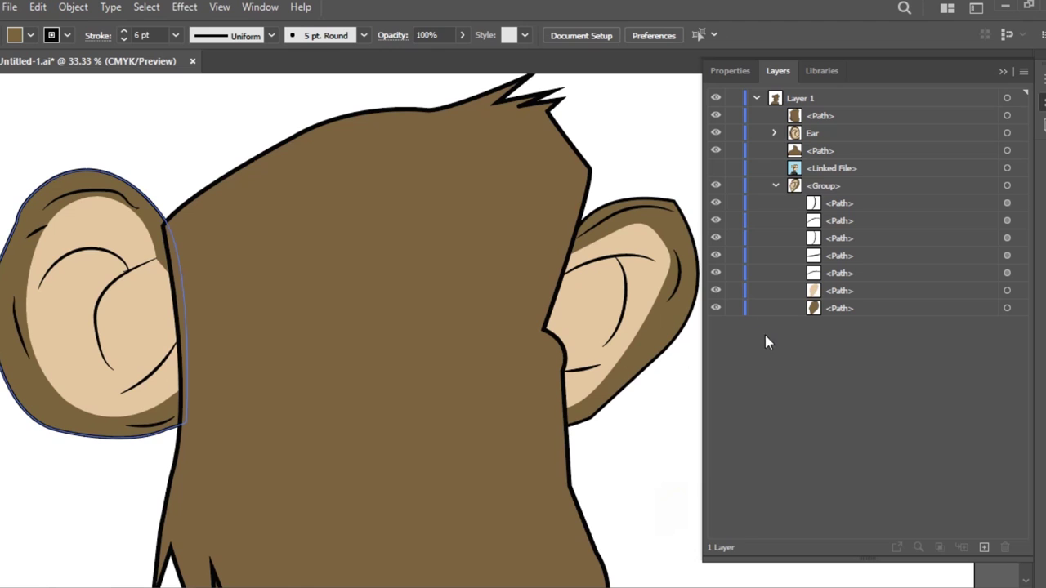
- Show the reference image and brown head shape again and zoom out to the whole figure
{"action": "left_click", "coordinate": [716, 170]}
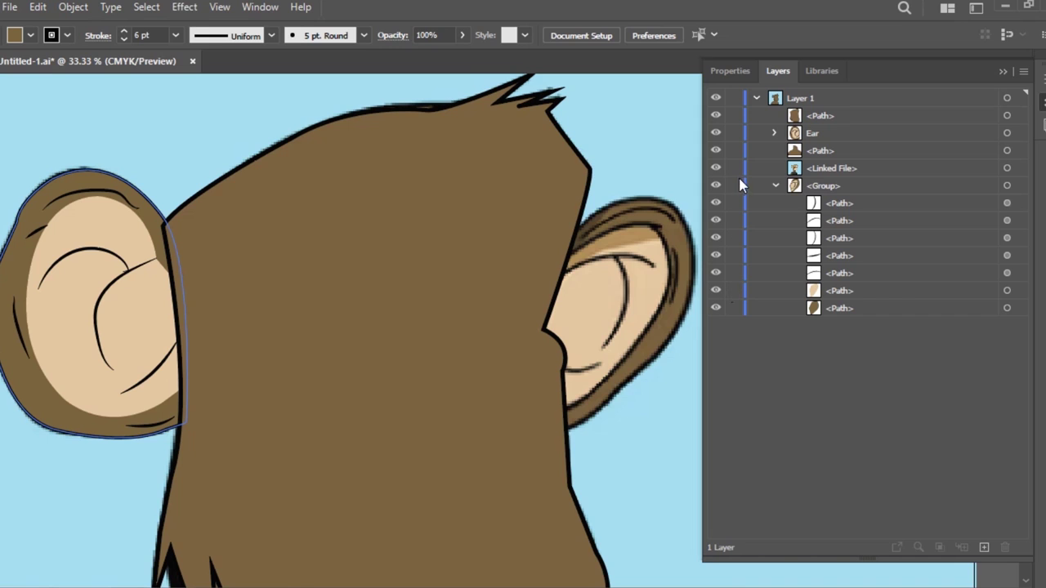
{"action": "left_click", "coordinate": [719, 119]}
{"action": "left_click", "coordinate": [717, 117]}
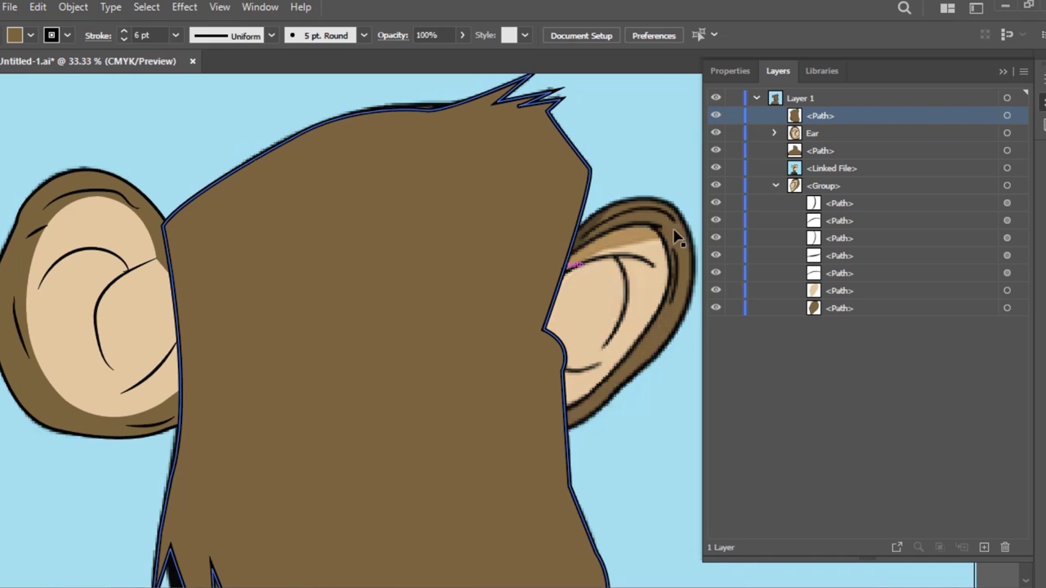
{"action": "left_click", "coordinate": [776, 186]}
{"action": "key", "text": "ctrl+0"}
{"action": "key", "text": "a"}
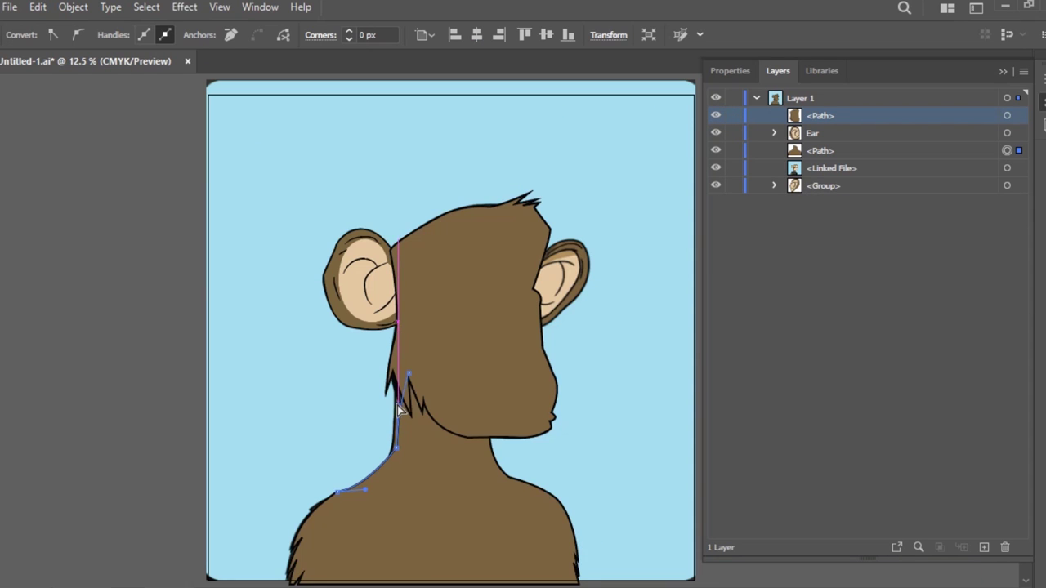
{"action": "left_click", "coordinate": [409, 376]}
- Nudge the neck anchor slightly left and save the document
{"action": "left_click_drag", "start_coordinate": [408, 376], "coordinate": [401, 375]}
{"action": "left_click", "coordinate": [291, 420]}
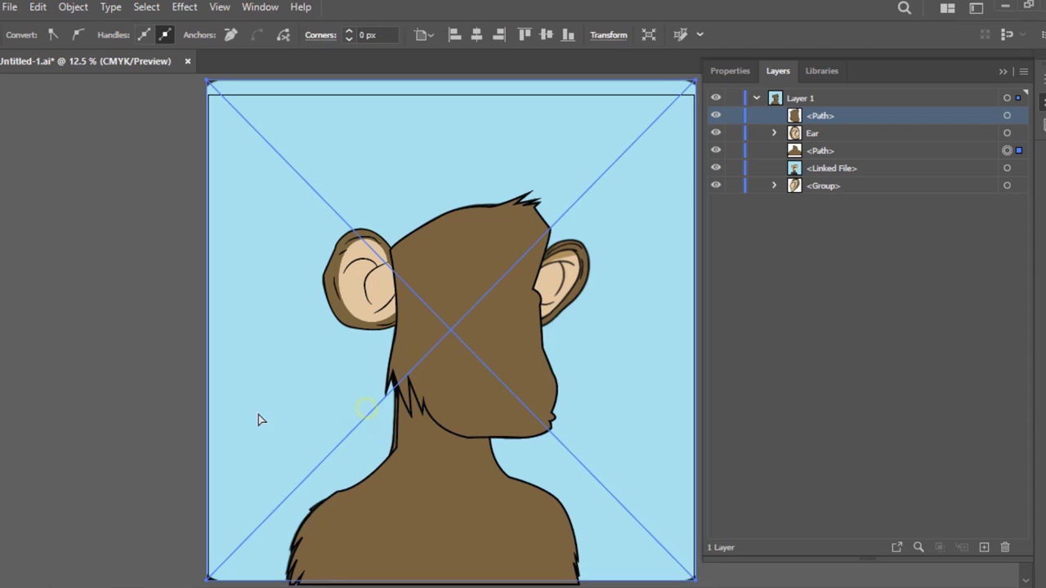
{"action": "left_click", "coordinate": [113, 427]}
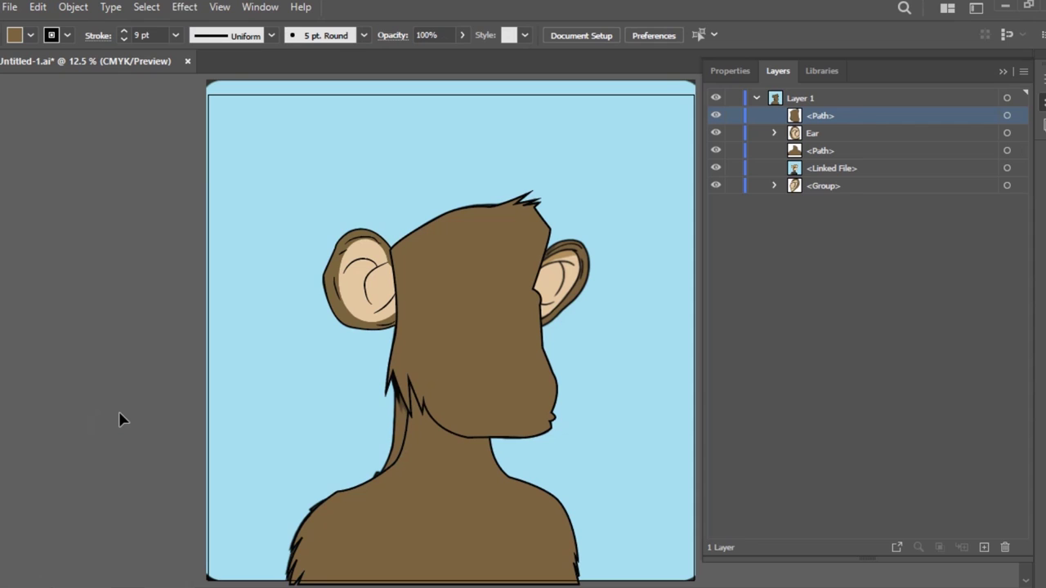
{"action": "key", "text": "ctrl+s"}
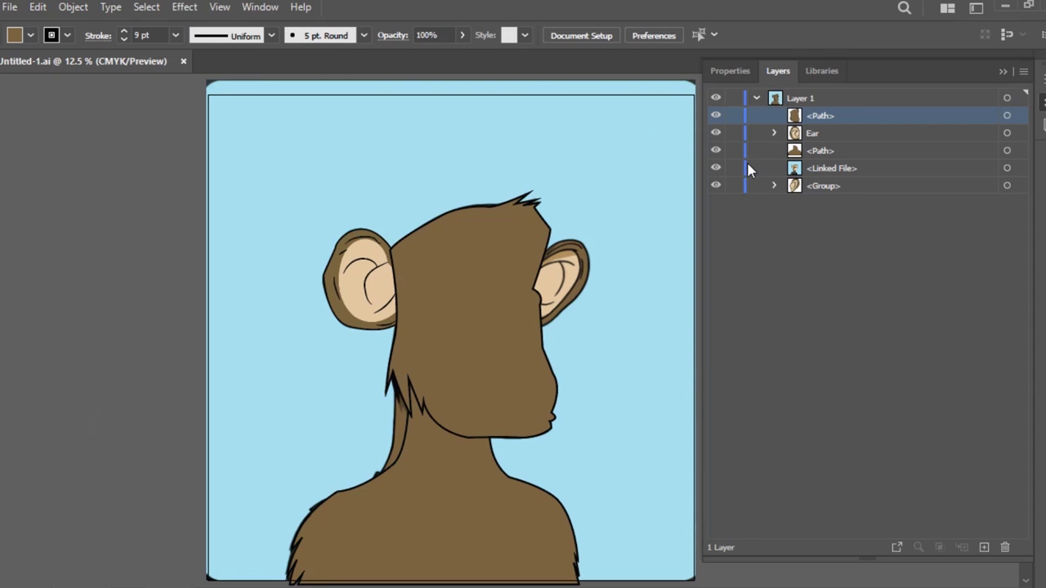
- Hide the brown body and head shapes and move the ear group above the reference image
{"action": "left_click", "coordinate": [715, 151]}
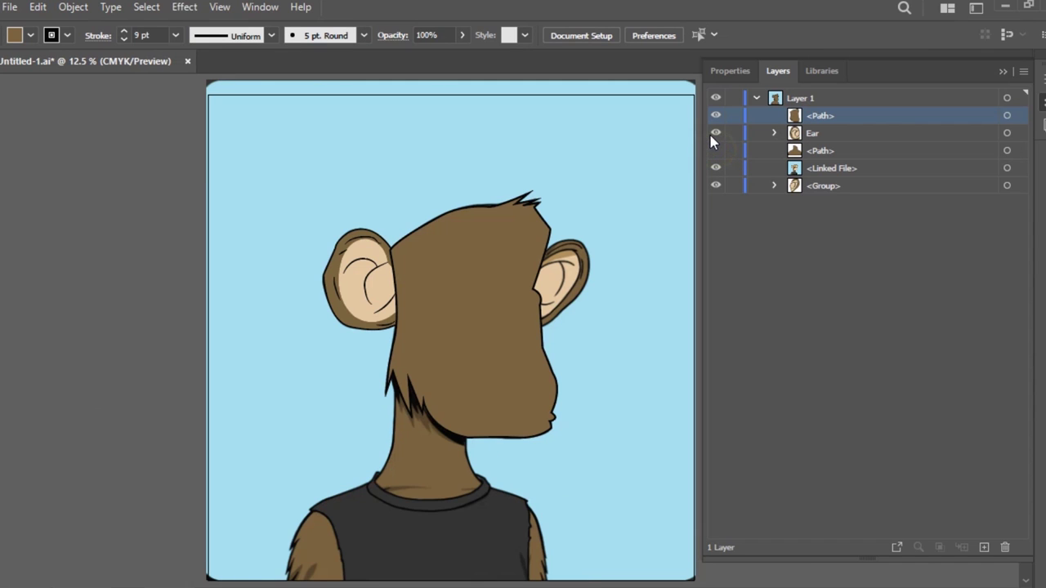
{"action": "left_click", "coordinate": [712, 118]}
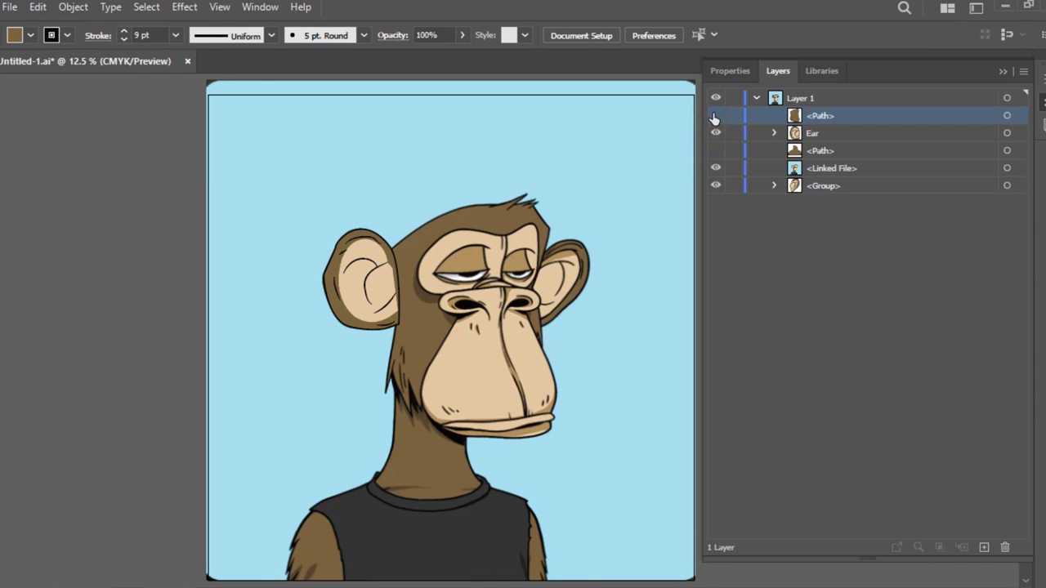
{"action": "left_click_drag", "start_coordinate": [732, 187], "coordinate": [735, 170]}
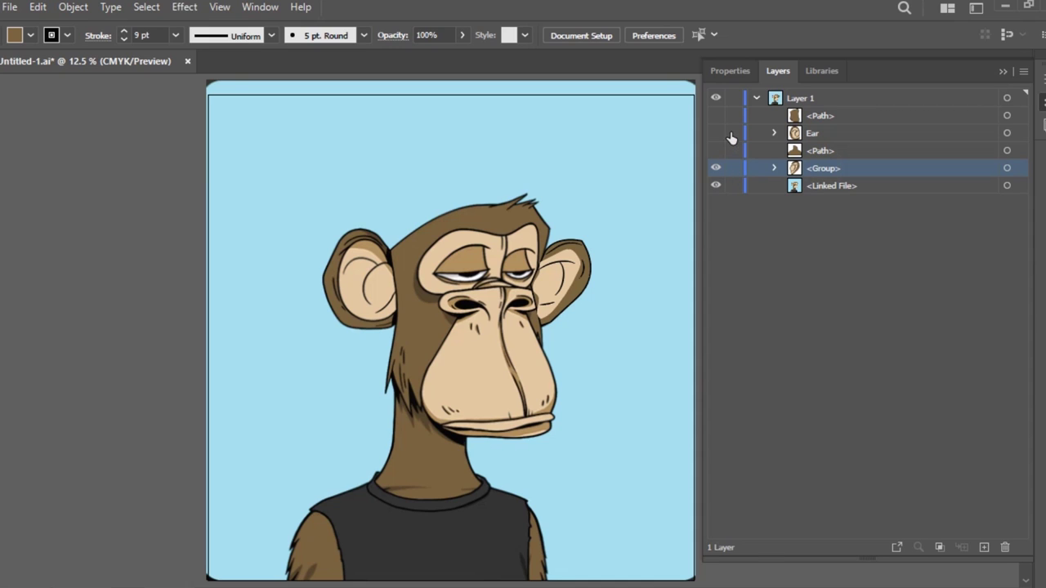
{"action": "left_click", "coordinate": [639, 231]}
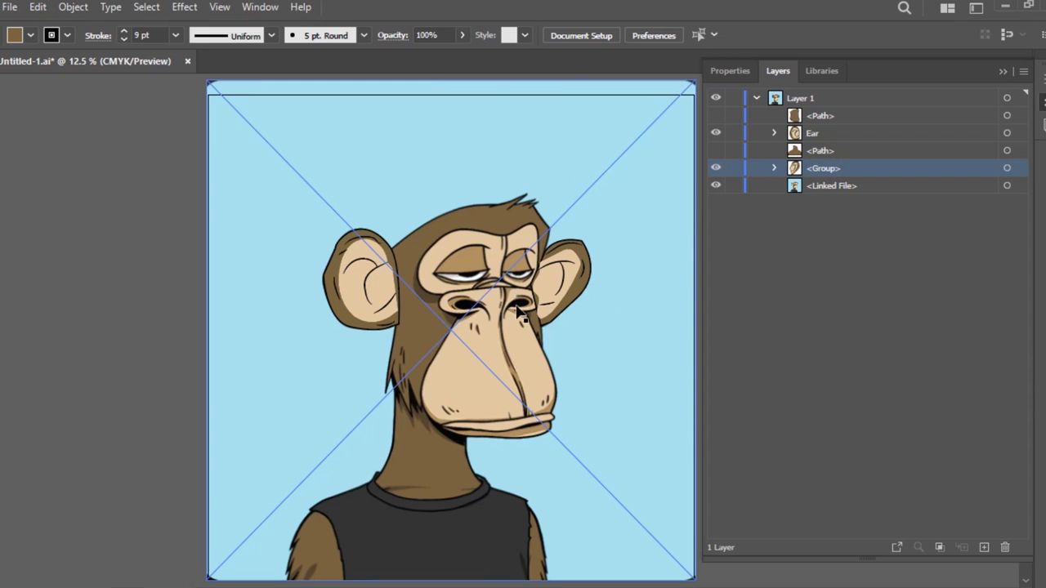
{"action": "scroll", "coordinate": [505, 330], "scroll_direction": "up", "scroll_amount": 2}
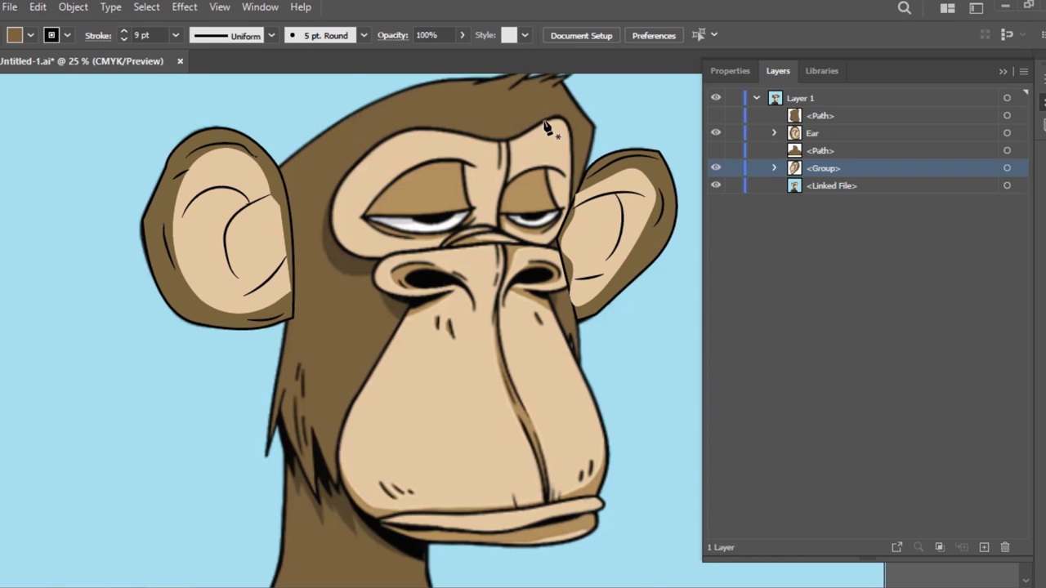
- Trace the beige eye patch outline around the brow, under the eyes and over the nose bridge
{"action": "scroll", "coordinate": [546, 127], "scroll_direction": "up", "scroll_amount": 2}
{"action": "left_click_drag", "start_coordinate": [552, 209], "coordinate": [633, 247]}
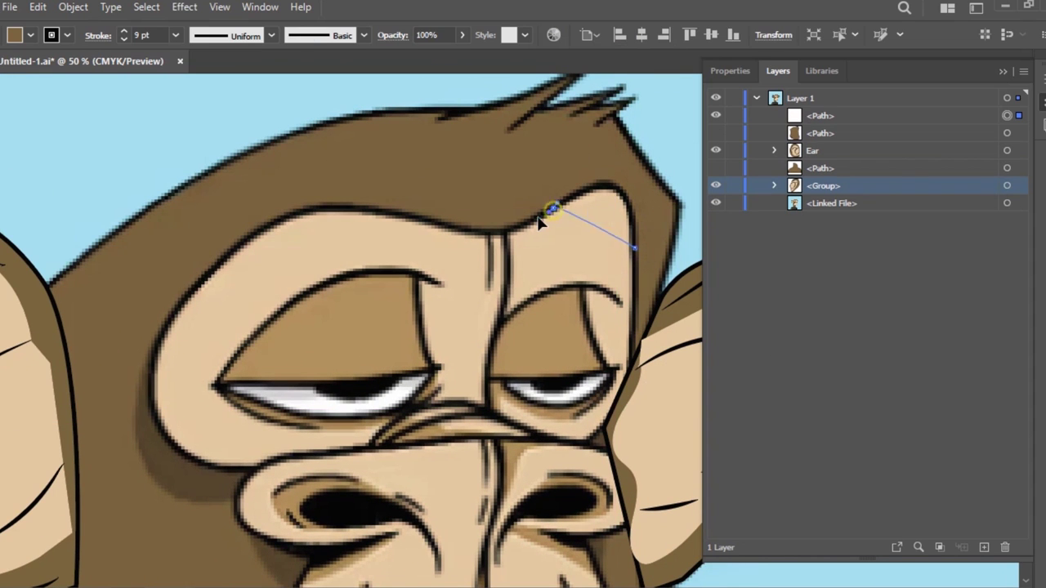
{"action": "left_click_drag", "start_coordinate": [552, 209], "coordinate": [41, 407]}
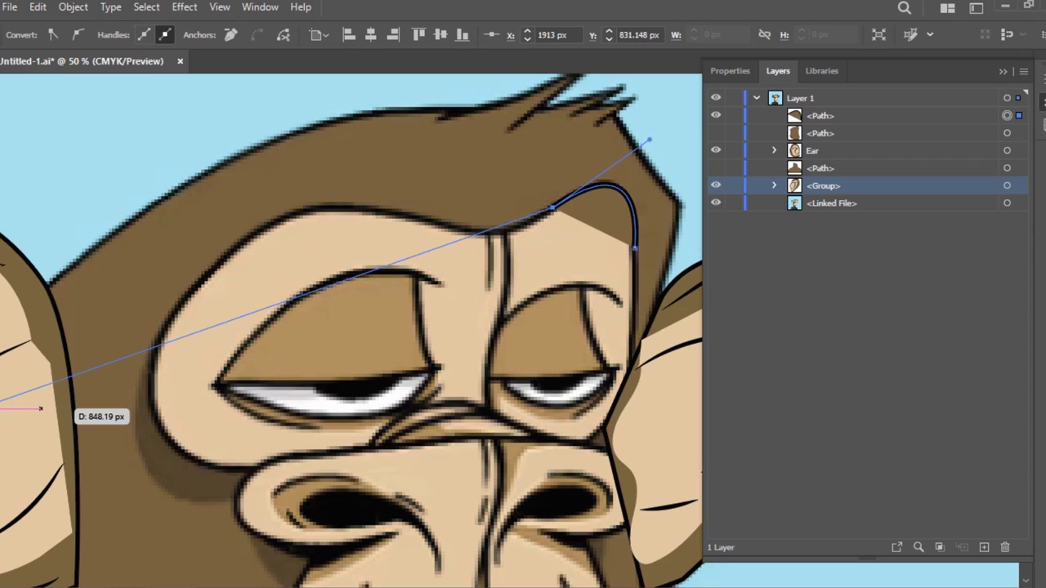
{"action": "mouse_move", "coordinate": [397, 210]}
{"action": "left_mouse_down"}
{"action": "mouse_move", "coordinate": [429, 237]}
{"action": "mouse_move", "coordinate": [202, 294]}
{"action": "mouse_move", "coordinate": [136, 415]}
{"action": "mouse_move", "coordinate": [202, 497]}
{"action": "mouse_move", "coordinate": [145, 432]}
{"action": "left_mouse_up"}
{"action": "left_click", "coordinate": [202, 286]}
{"action": "mouse_move", "coordinate": [263, 464]}
{"action": "left_mouse_down"}
{"action": "mouse_move", "coordinate": [331, 441]}
{"action": "mouse_move", "coordinate": [539, 435]}
{"action": "left_mouse_up"}
{"action": "left_click_drag", "start_coordinate": [486, 405], "coordinate": [538, 423]}
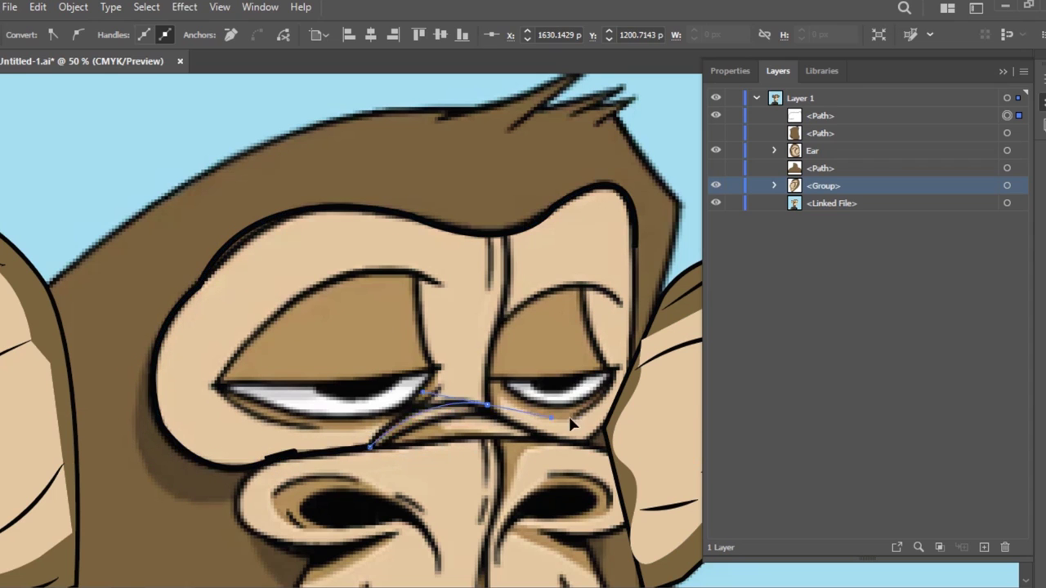
{"action": "left_click", "coordinate": [541, 437]}
{"action": "left_click_drag", "start_coordinate": [611, 417], "coordinate": [634, 356]}
{"action": "left_click", "coordinate": [634, 245]}
{"action": "key", "text": "i"}
- Swap the patch's fill and stroke colours and smooth its lower edge
{"action": "left_click", "coordinate": [373, 248]}
{"action": "key", "text": "v"}
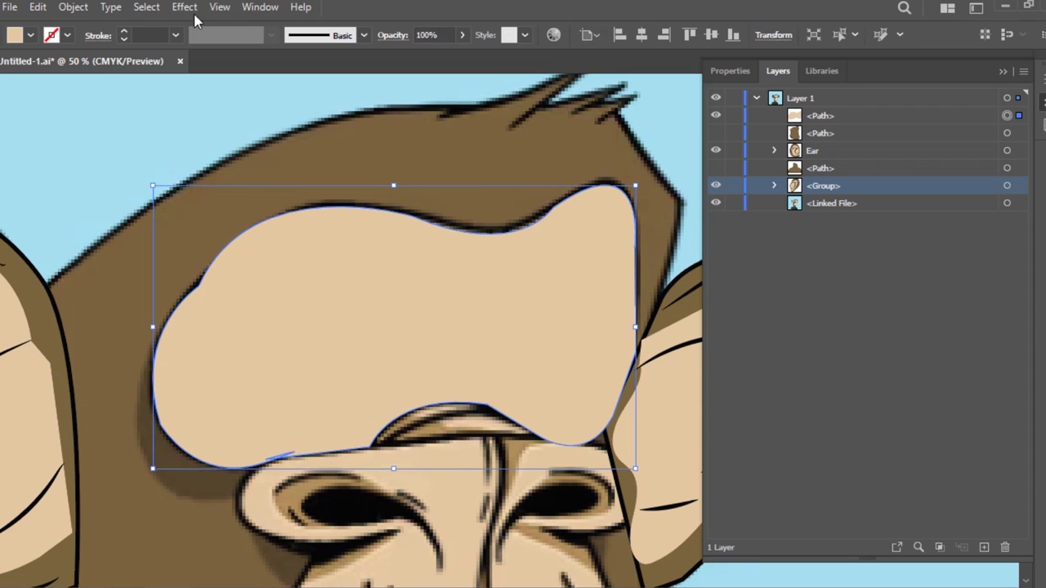
{"action": "key", "text": "shift+x"}
{"action": "left_click", "coordinate": [411, 351]}
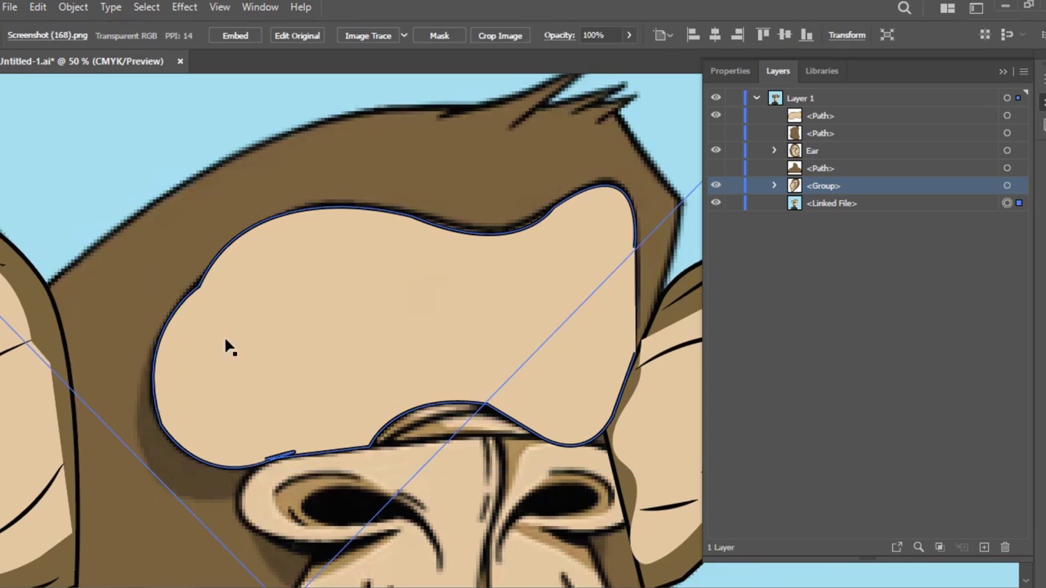
{"action": "left_click", "coordinate": [411, 352]}
{"action": "scroll", "coordinate": [315, 425], "scroll_direction": "up", "scroll_amount": 1}
{"action": "scroll", "coordinate": [315, 425], "scroll_direction": "up", "scroll_amount": 2}
{"action": "scroll", "coordinate": [88, 322], "scroll_direction": "down", "scroll_amount": 3}
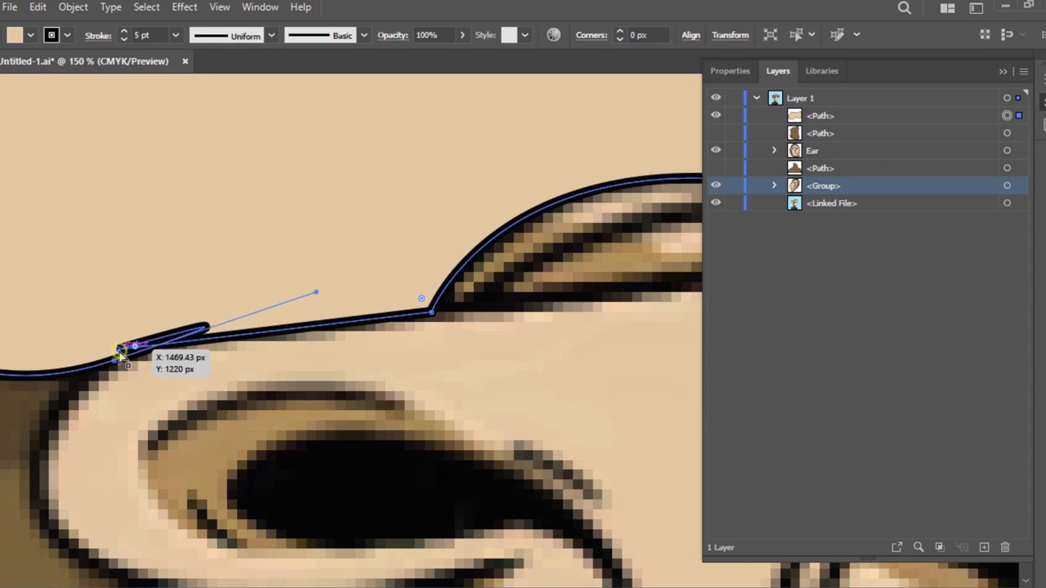
{"action": "left_click_drag", "start_coordinate": [118, 353], "coordinate": [426, 308]}
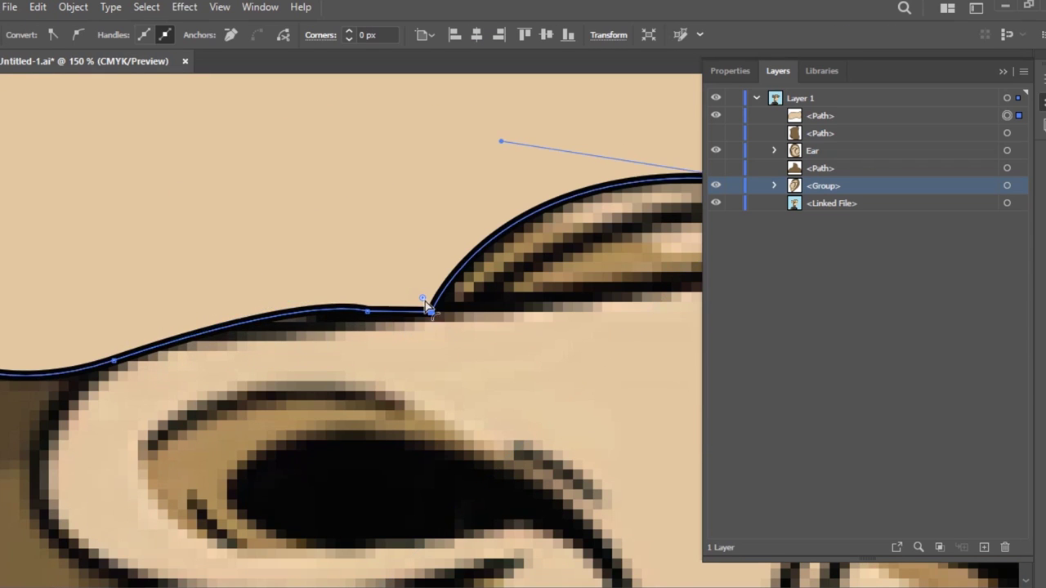
- Adjust the anchor points on the eye patch's right edge
{"action": "key", "text": "ctrl+0"}
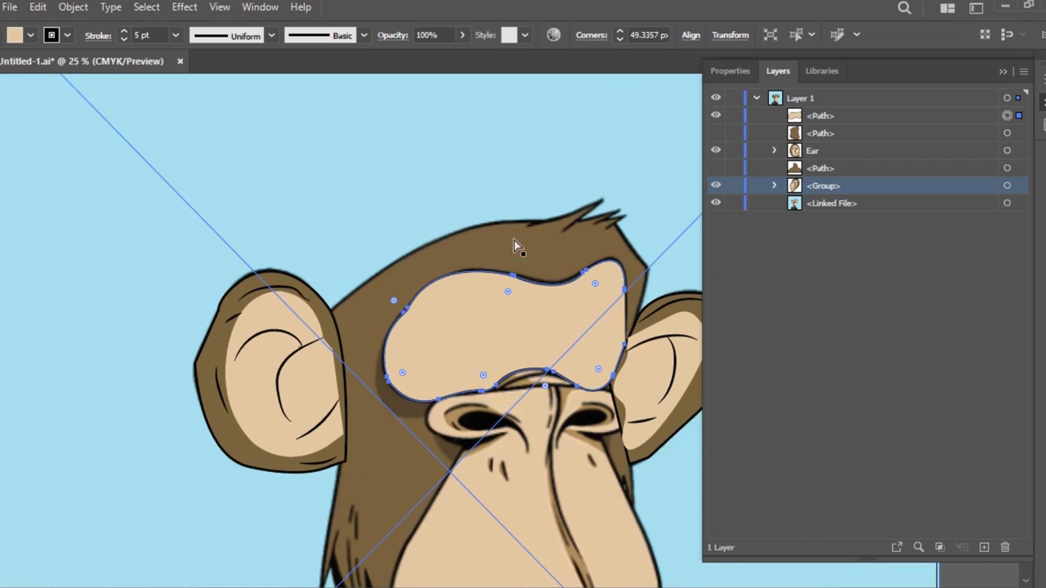
{"action": "scroll", "coordinate": [514, 240], "scroll_direction": "up", "scroll_amount": 1}
{"action": "scroll", "coordinate": [612, 346], "scroll_direction": "up", "scroll_amount": 1}
{"action": "scroll", "coordinate": [327, 291], "scroll_direction": "up", "scroll_amount": 1}
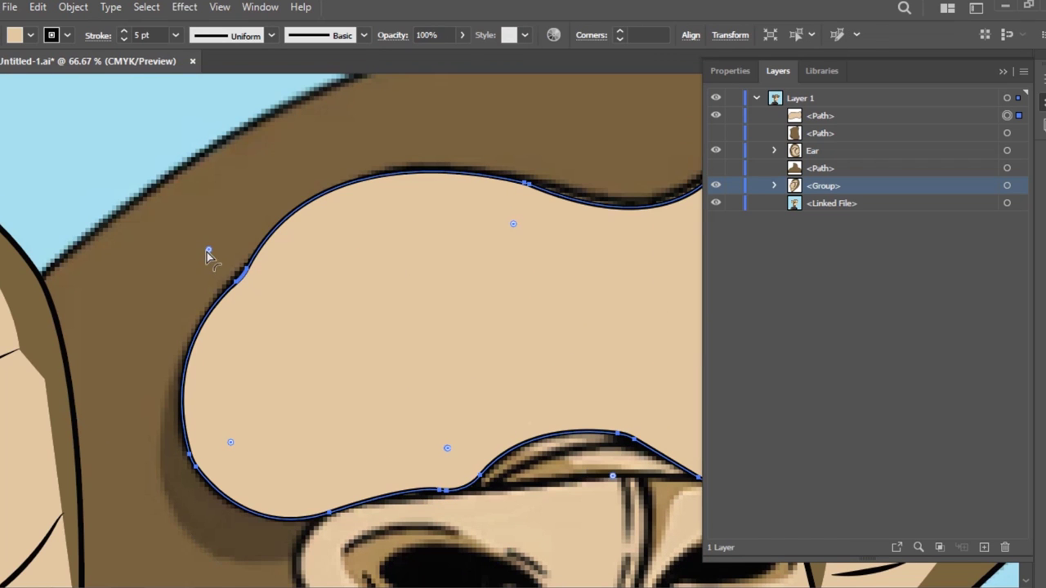
{"action": "left_click_drag", "start_coordinate": [526, 310], "coordinate": [291, 300]}
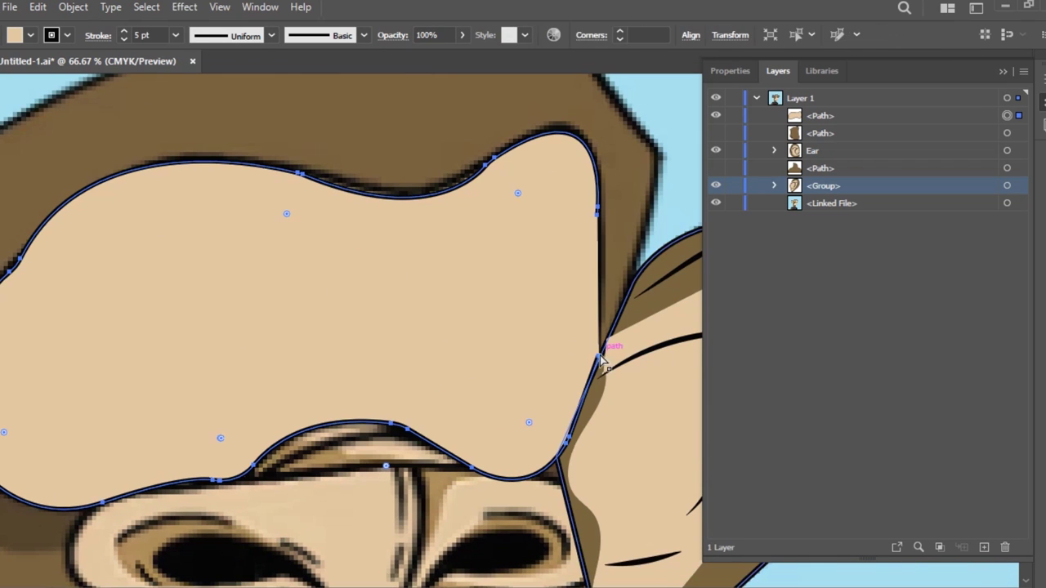
{"action": "key", "text": "a"}
{"action": "left_click_drag", "start_coordinate": [597, 215], "coordinate": [598, 215]}
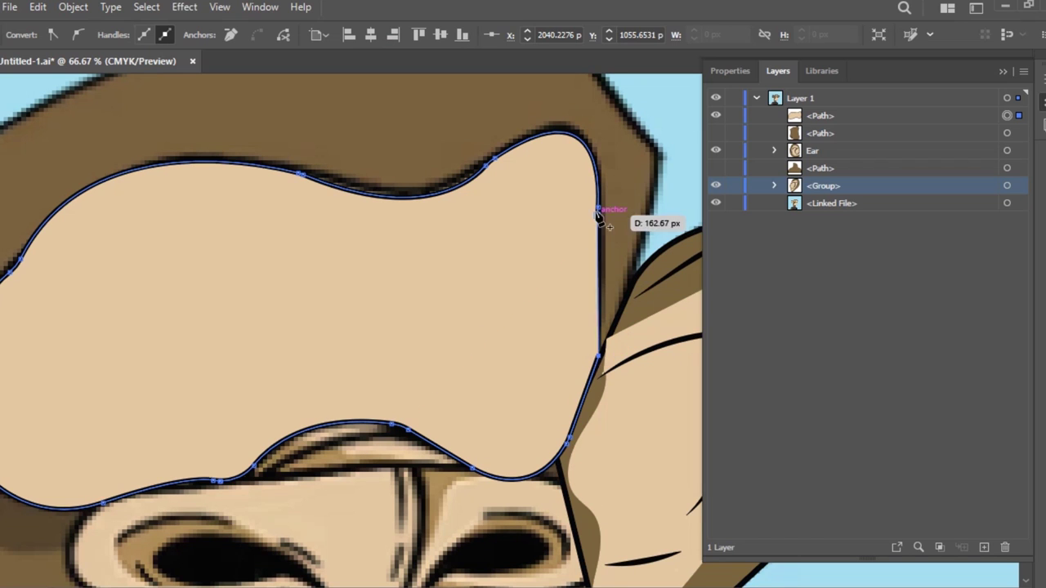
{"action": "left_click", "coordinate": [599, 357]}
{"action": "key", "text": "v"}
- Check the patch at 35% opacity, then restore 100% with the reference hidden and head shown
{"action": "left_click", "coordinate": [684, 205]}
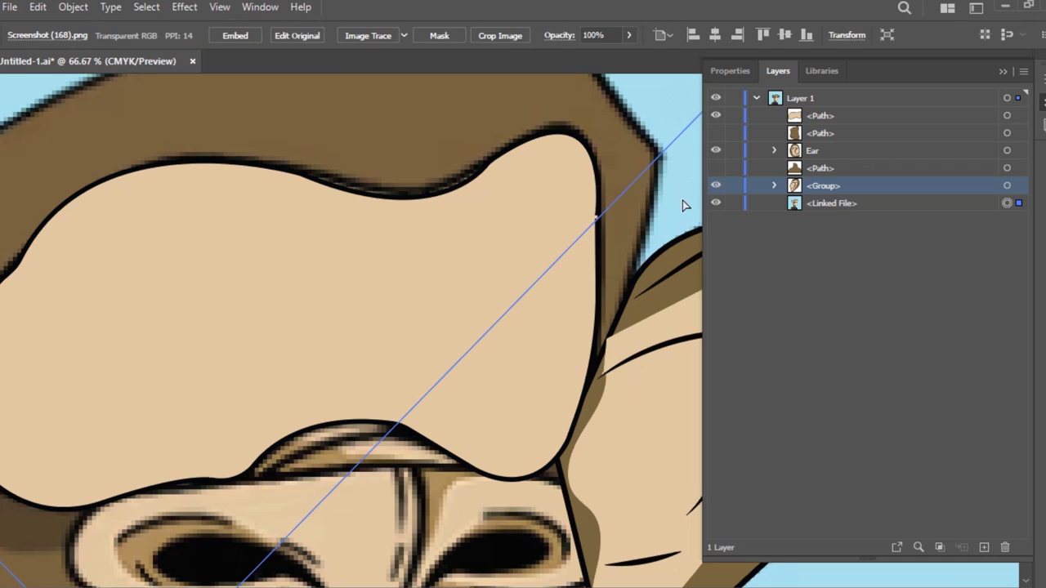
{"action": "left_click", "coordinate": [142, 381]}
{"action": "left_click", "coordinate": [462, 34]}
{"action": "left_click", "coordinate": [420, 54]}
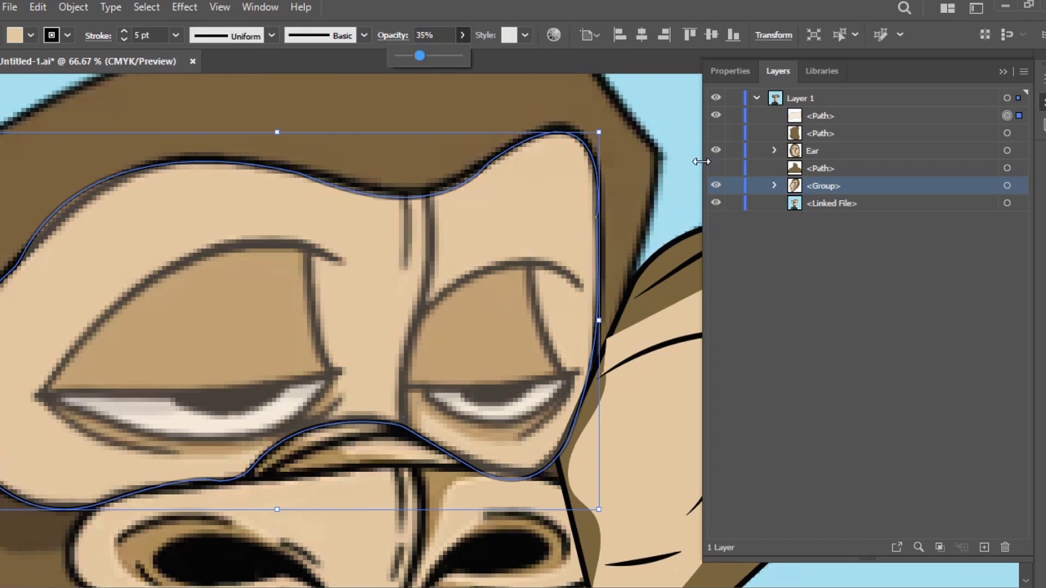
{"action": "left_click", "coordinate": [716, 204]}
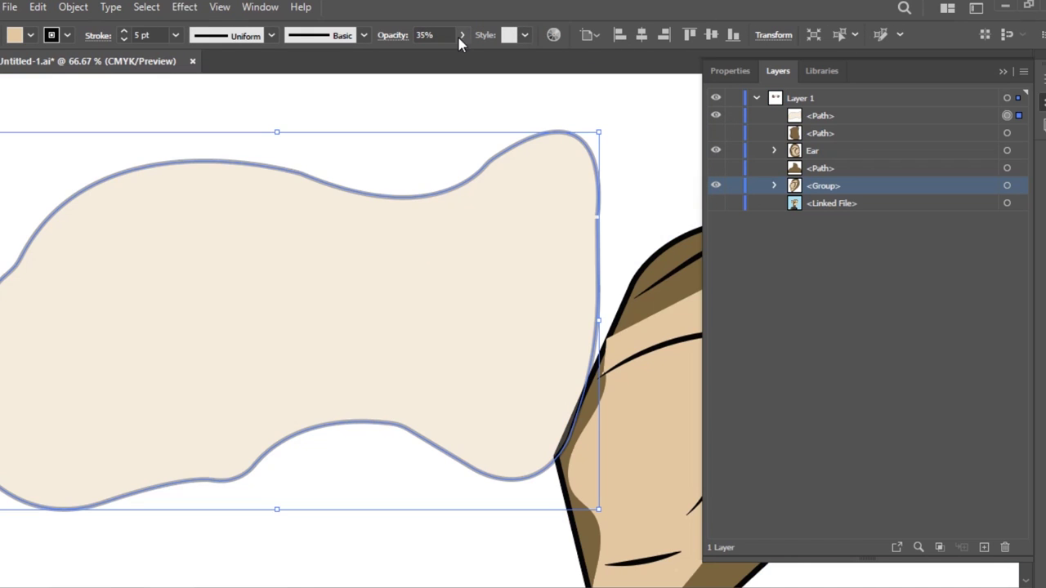
{"action": "left_click", "coordinate": [461, 36]}
{"action": "left_click", "coordinate": [458, 54]}
{"action": "left_click", "coordinate": [716, 132]}
{"action": "key", "text": "ctrl+minus"}
{"action": "key", "text": "ctrl+minus"}
{"action": "key", "text": "ctrl+minus"}
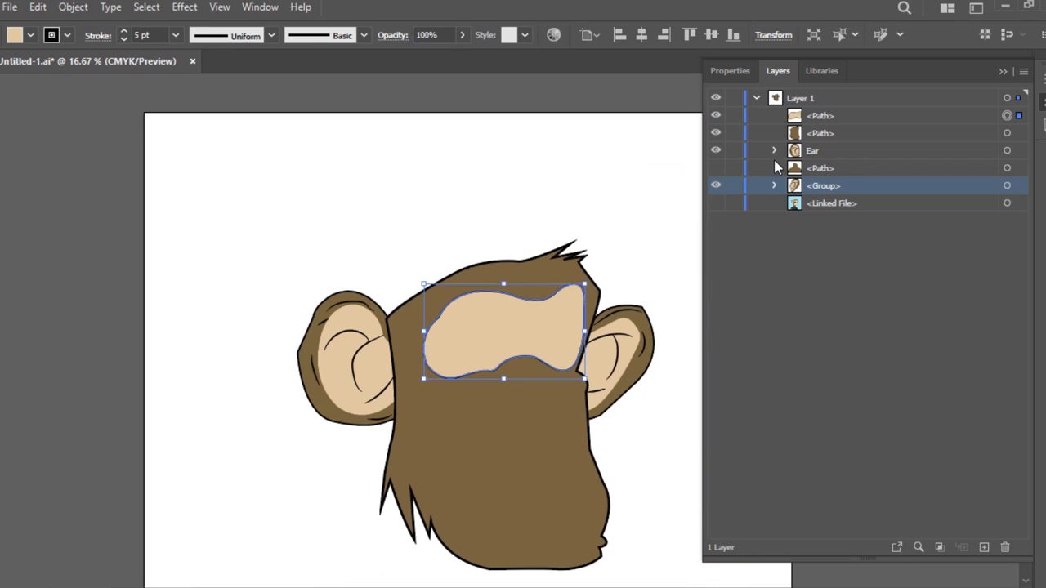
- Show the reference image, hide the brown head, and toggle the forehead patch to compare
{"action": "key", "text": "ctrl+shift+a"}
{"action": "left_click", "coordinate": [716, 204]}
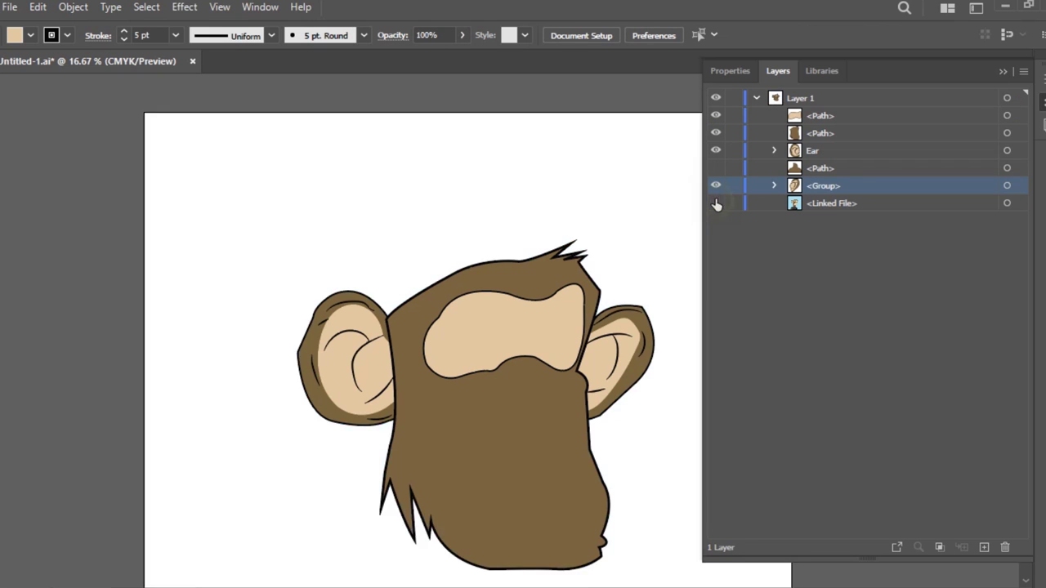
{"action": "left_click", "coordinate": [717, 134]}
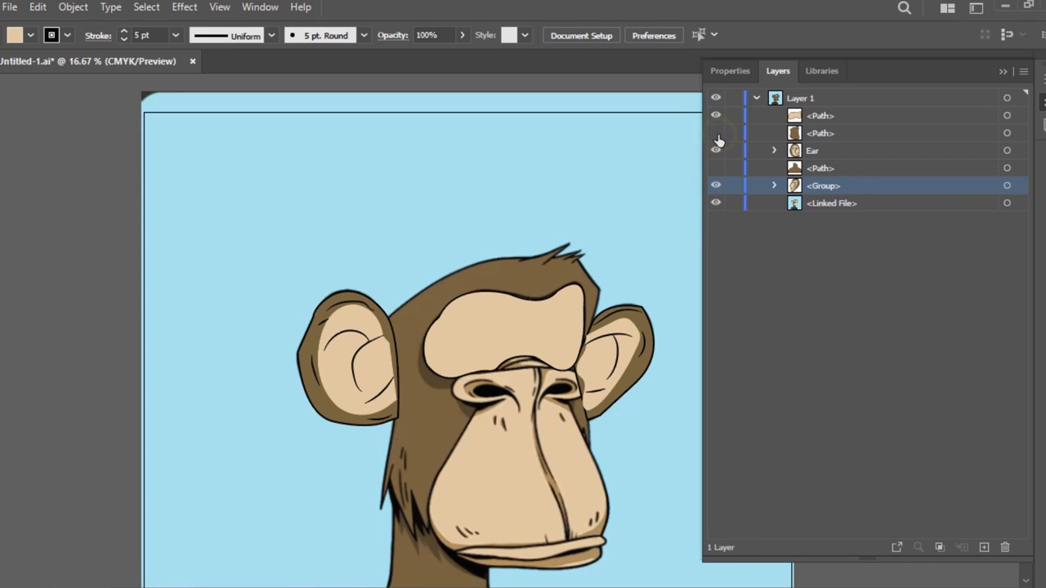
{"action": "double_click", "coordinate": [715, 116]}
{"action": "double_click", "coordinate": [715, 116]}
{"action": "double_click", "coordinate": [715, 116]}
{"action": "double_click", "coordinate": [715, 116]}
- Reshape the patch's left-edge anchors, undoing an accidental point deletion
{"action": "left_click", "coordinate": [454, 329]}
{"action": "scroll", "coordinate": [457, 331], "scroll_direction": "up", "scroll_amount": 5}
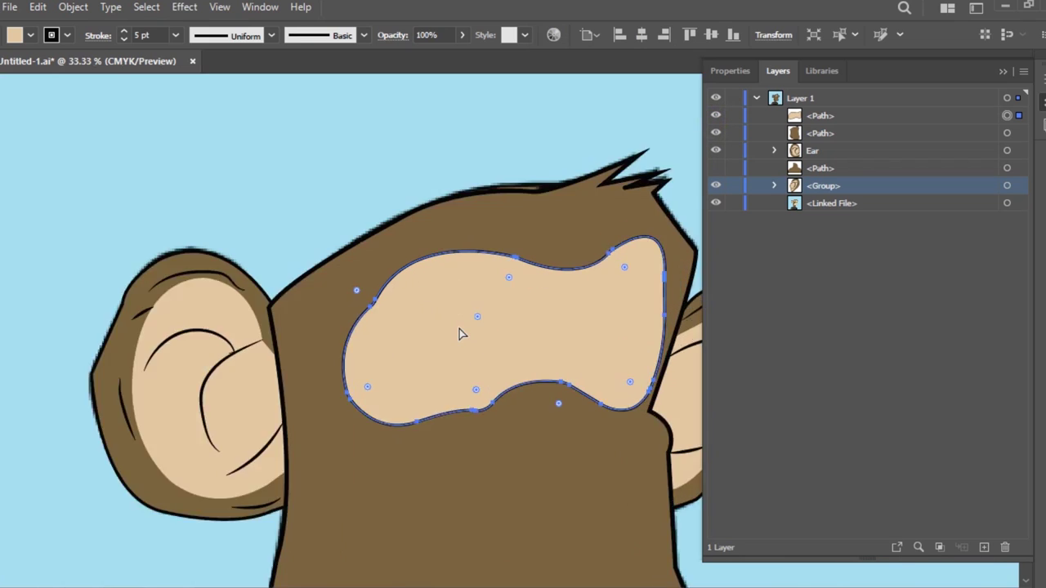
{"action": "left_click_drag", "start_coordinate": [105, 261], "coordinate": [97, 285]}
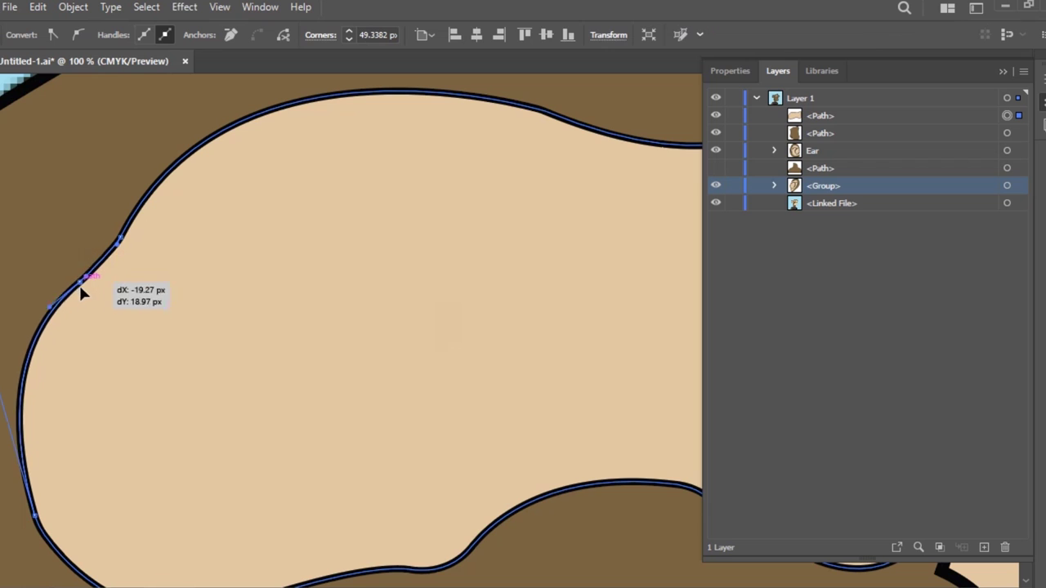
{"action": "left_click", "coordinate": [118, 243]}
{"action": "left_click", "coordinate": [95, 281]}
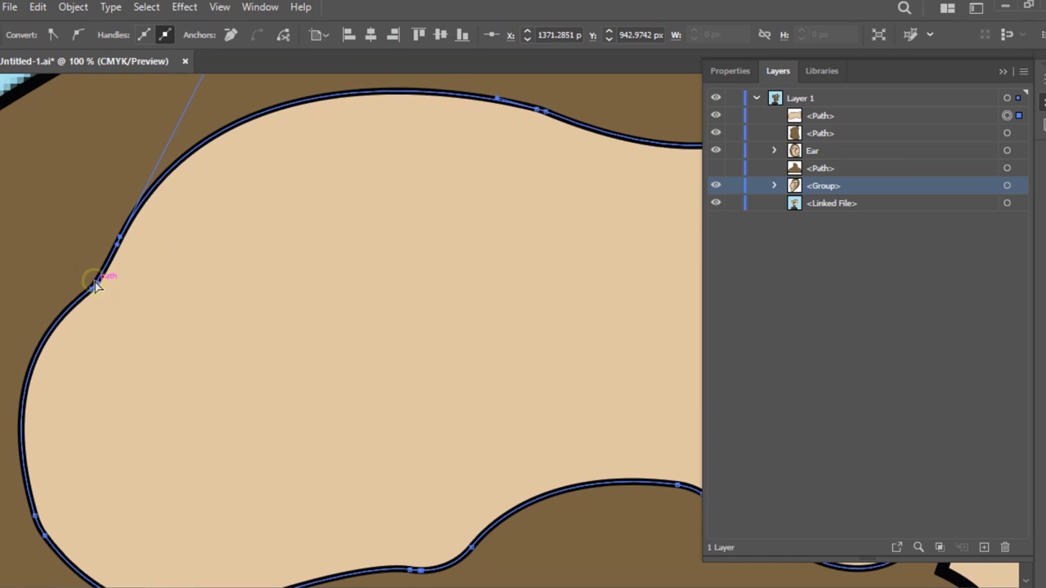
{"action": "key", "text": "Delete"}
{"action": "key", "text": "ctrl+z"}
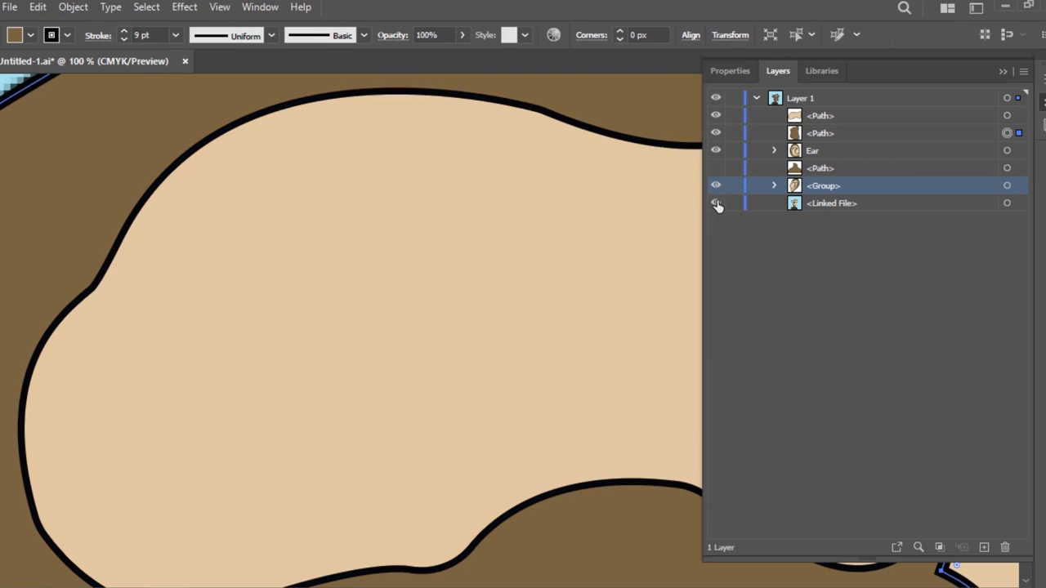
- Hide the forehead patch and brown head, then zoom in on the reference nose
{"action": "left_click", "coordinate": [715, 115]}
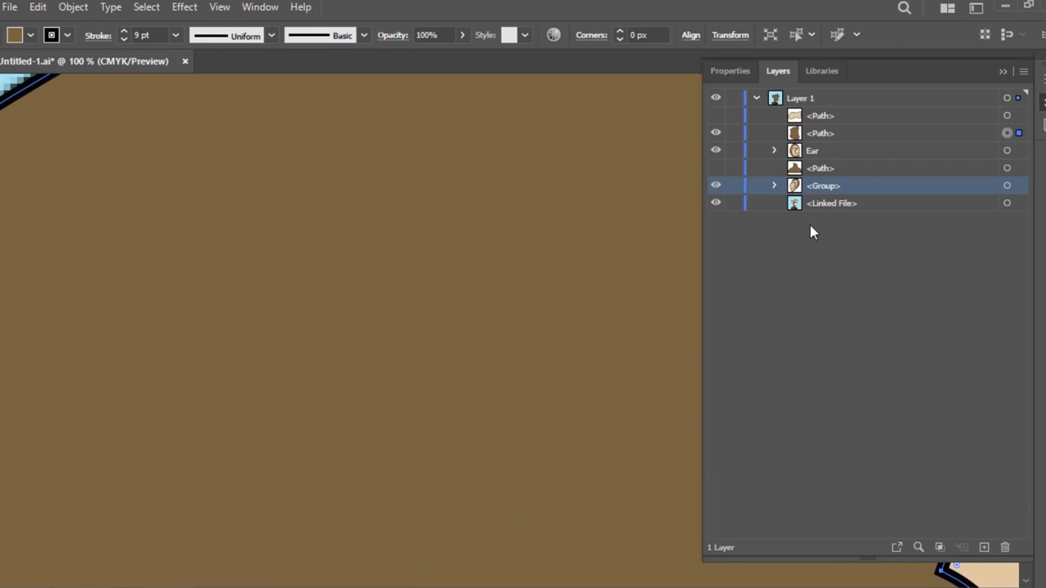
{"action": "key", "text": "ctrl+minus"}
{"action": "key", "text": "ctrl+minus"}
{"action": "key", "text": "ctrl+minus"}
{"action": "key", "text": "ctrl+minus"}
{"action": "key", "text": "ctrl+minus"}
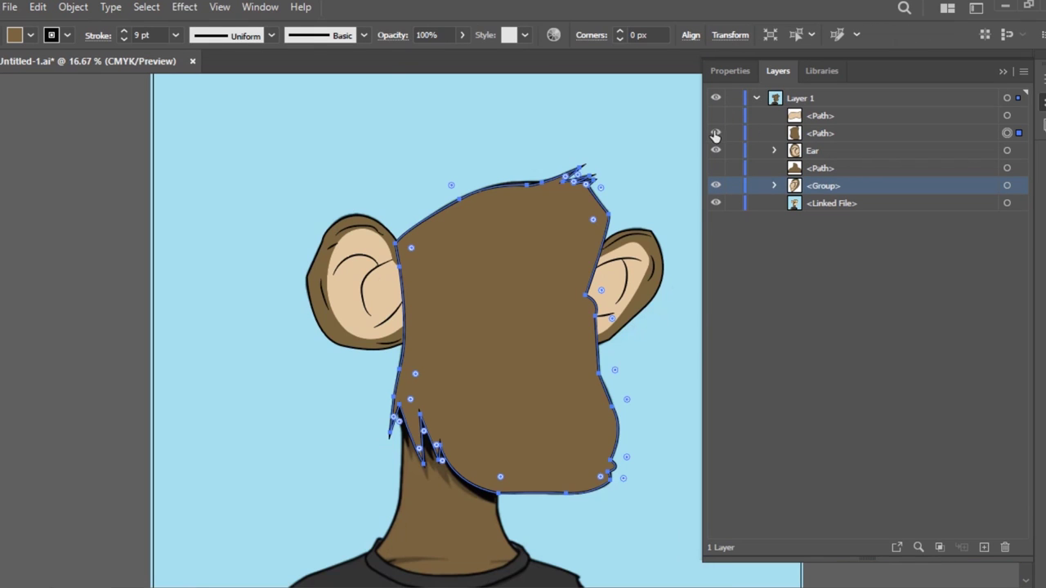
{"action": "left_click", "coordinate": [715, 132]}
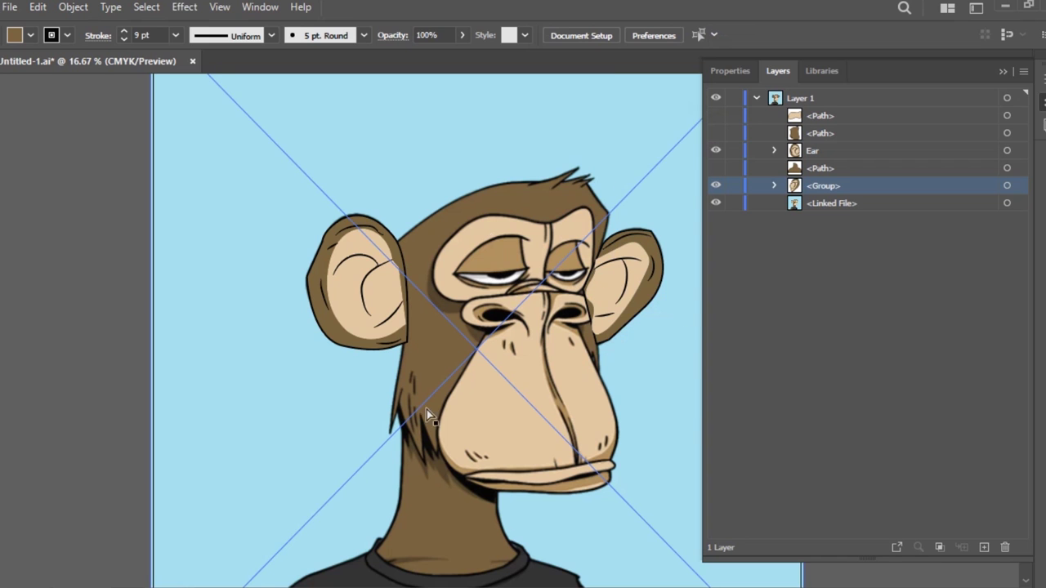
{"action": "scroll", "coordinate": [457, 360], "scroll_direction": "up", "scroll_amount": 1}
{"action": "scroll", "coordinate": [441, 343], "scroll_direction": "up", "scroll_amount": 1}
{"action": "left_click_drag", "start_coordinate": [435, 340], "coordinate": [337, 304]}
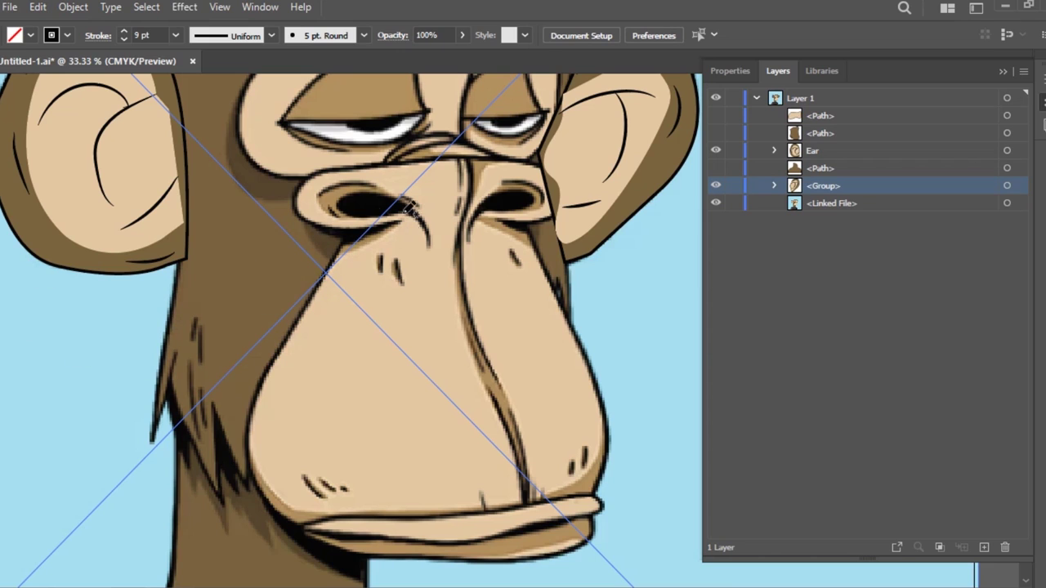
- Pencil-trace the muzzle outline around the nose and move the muzzle group to the top layer
{"action": "left_click_drag", "start_coordinate": [348, 229], "coordinate": [324, 282]}
{"action": "left_click_drag", "start_coordinate": [272, 504], "coordinate": [320, 511]}
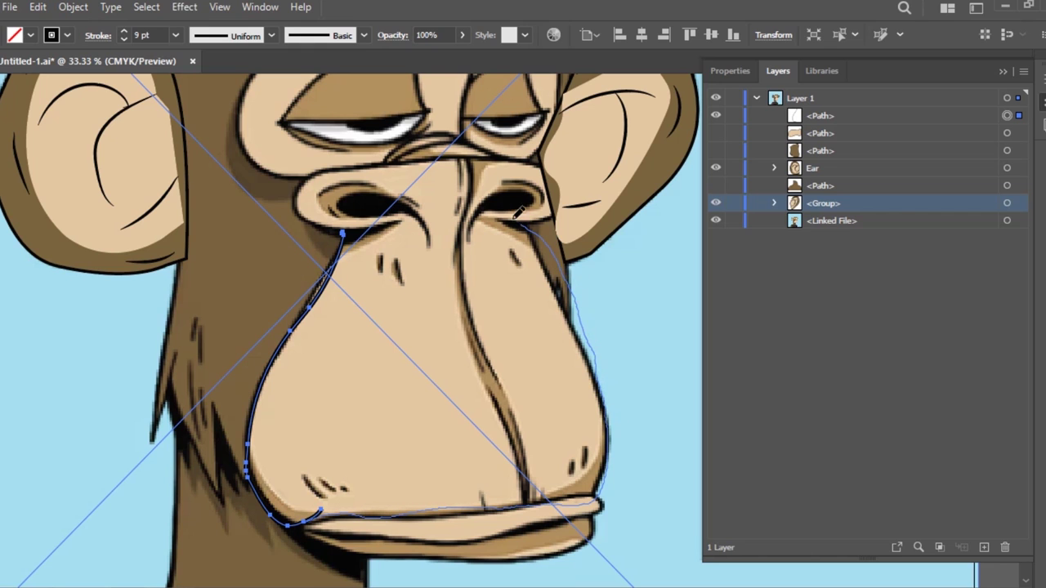
{"action": "left_click_drag", "start_coordinate": [516, 212], "coordinate": [500, 207]}
{"action": "key", "text": "ctrl+minus"}
{"action": "key", "text": "ctrl+minus"}
{"action": "key", "text": "ctrl+minus"}
{"action": "left_click_drag", "start_coordinate": [817, 203], "coordinate": [820, 111]}
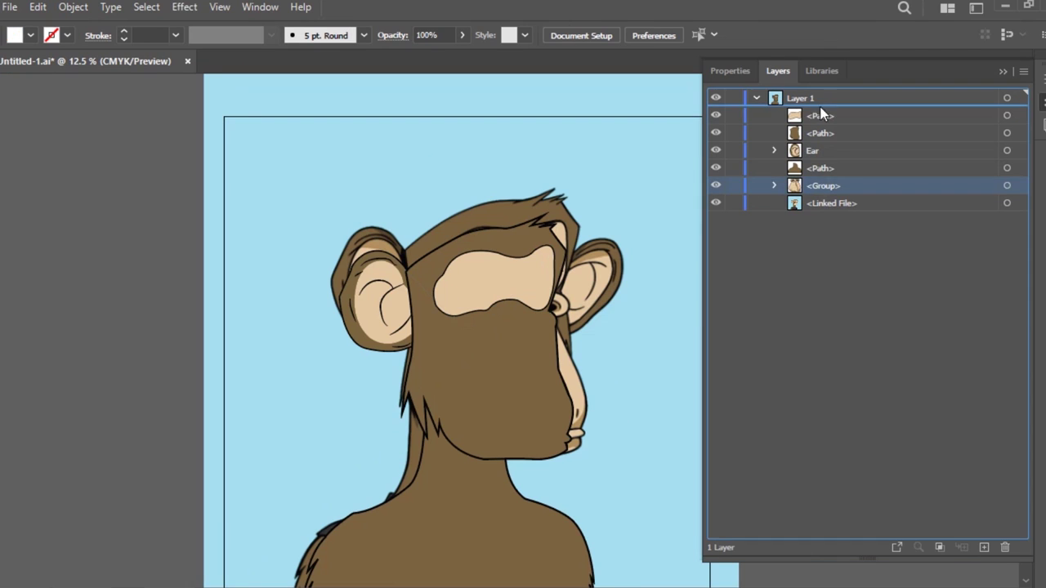
- Enlarge the forehead patch to fit the brow, toggling layers to compare with the reference
{"action": "left_click", "coordinate": [490, 278]}
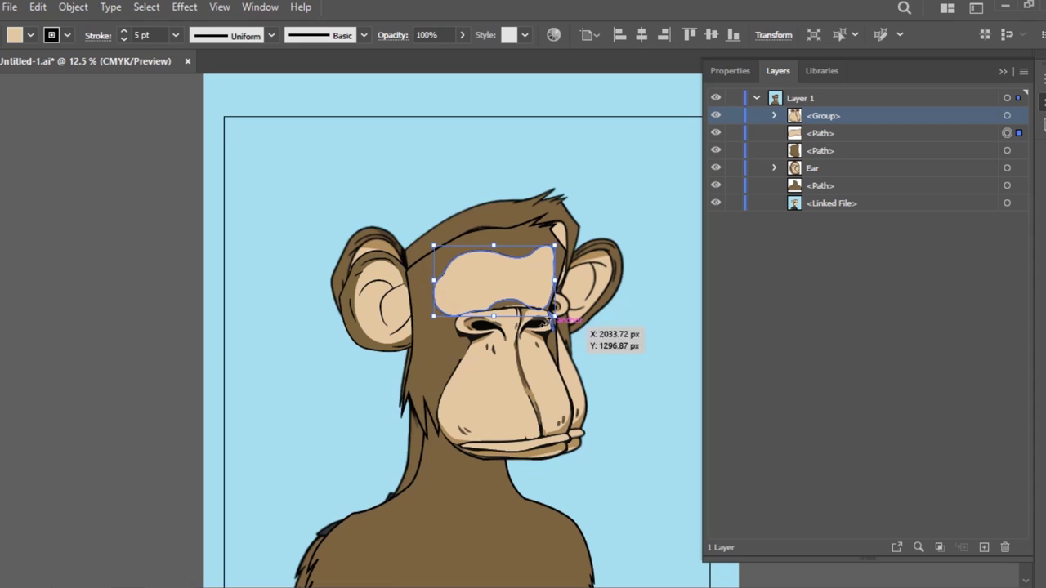
{"action": "left_click_drag", "start_coordinate": [432, 321], "coordinate": [415, 323]}
{"action": "left_click", "coordinate": [136, 281]}
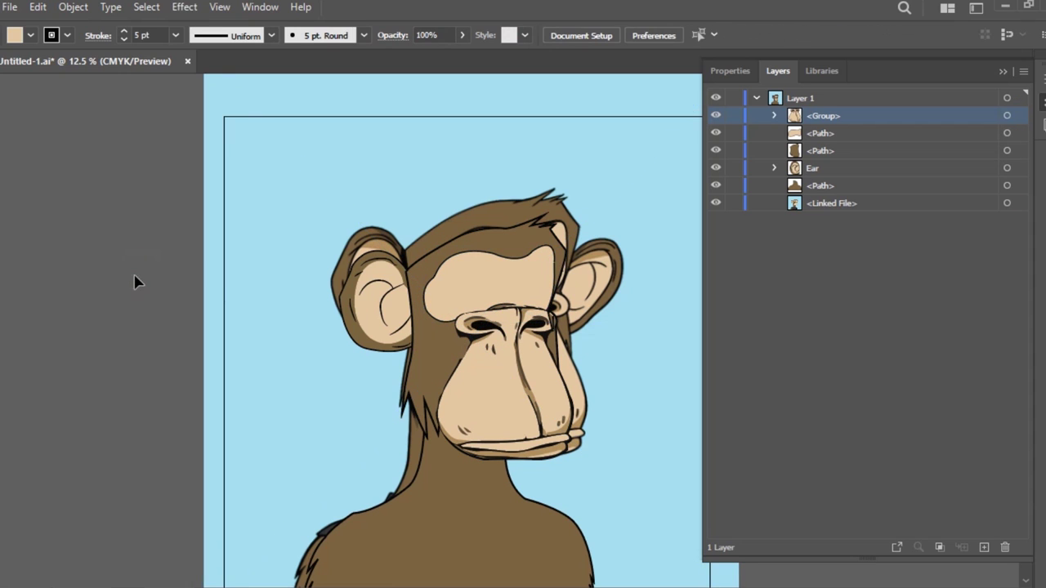
{"action": "left_click", "coordinate": [509, 289]}
{"action": "left_click", "coordinate": [188, 281]}
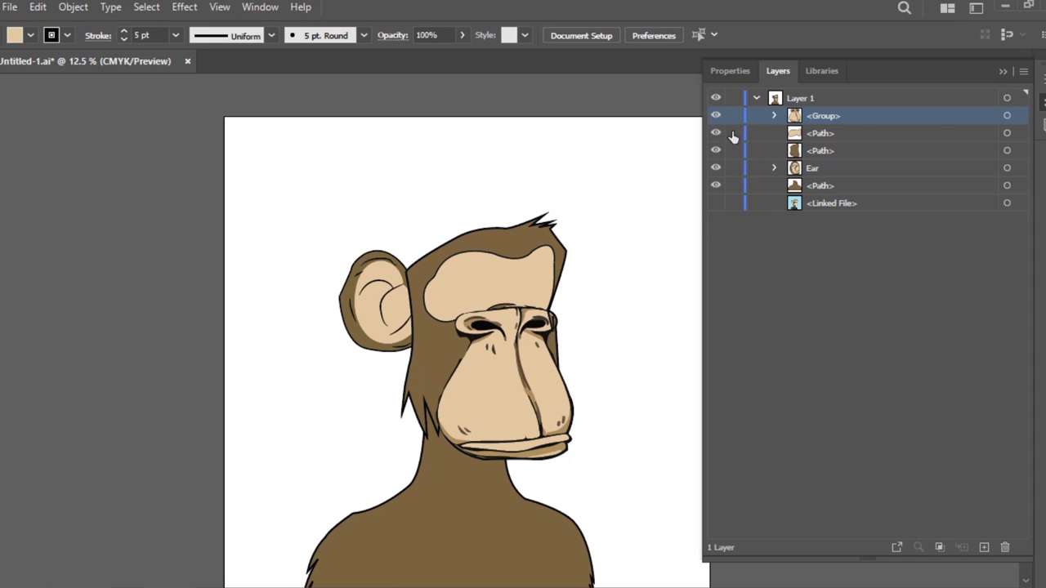
{"action": "left_click", "coordinate": [716, 203]}
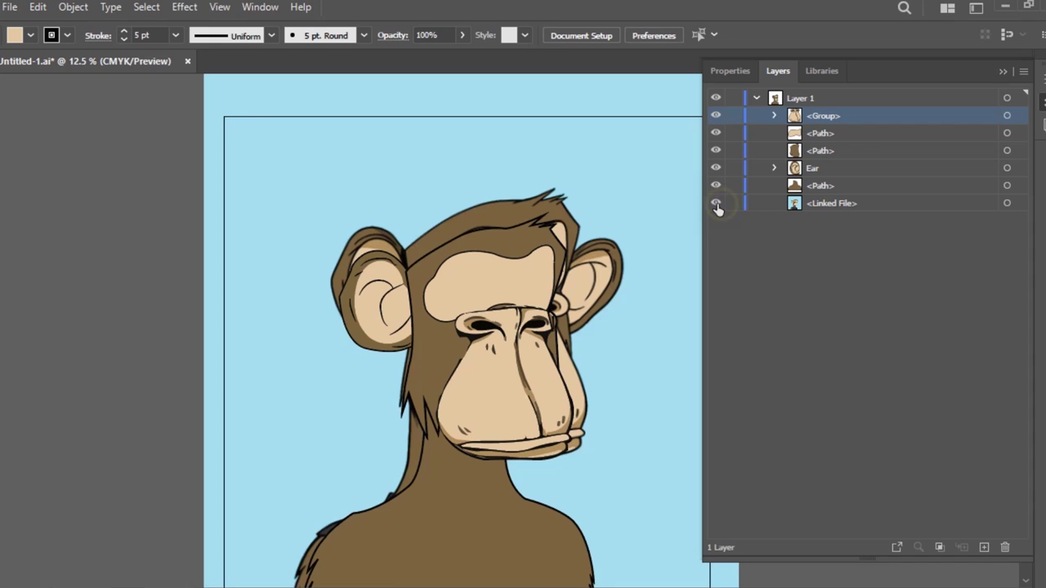
{"action": "left_click", "coordinate": [716, 115]}
{"action": "left_click", "coordinate": [716, 150]}
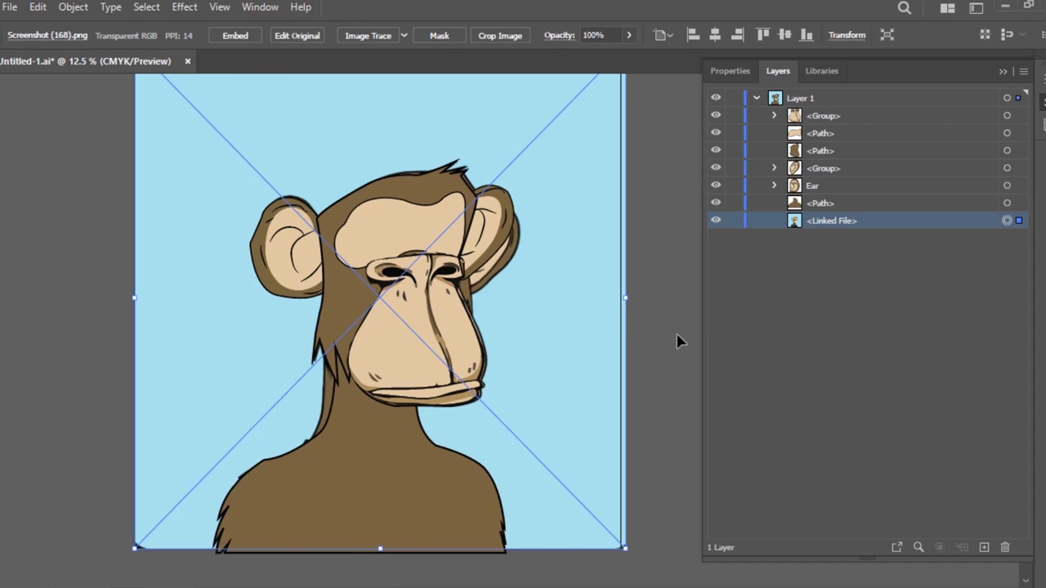
- Move the reference ape image left of the artboard beside the traced ape, with Layers panel closed
{"action": "scroll", "coordinate": [559, 327], "scroll_direction": "down", "scroll_amount": 2}
{"action": "left_click_drag", "start_coordinate": [559, 327], "coordinate": [411, 351]}
{"action": "scroll", "coordinate": [411, 352], "scroll_direction": "up", "scroll_amount": 2}
{"action": "left_click_drag", "start_coordinate": [601, 350], "coordinate": [214, 347]}
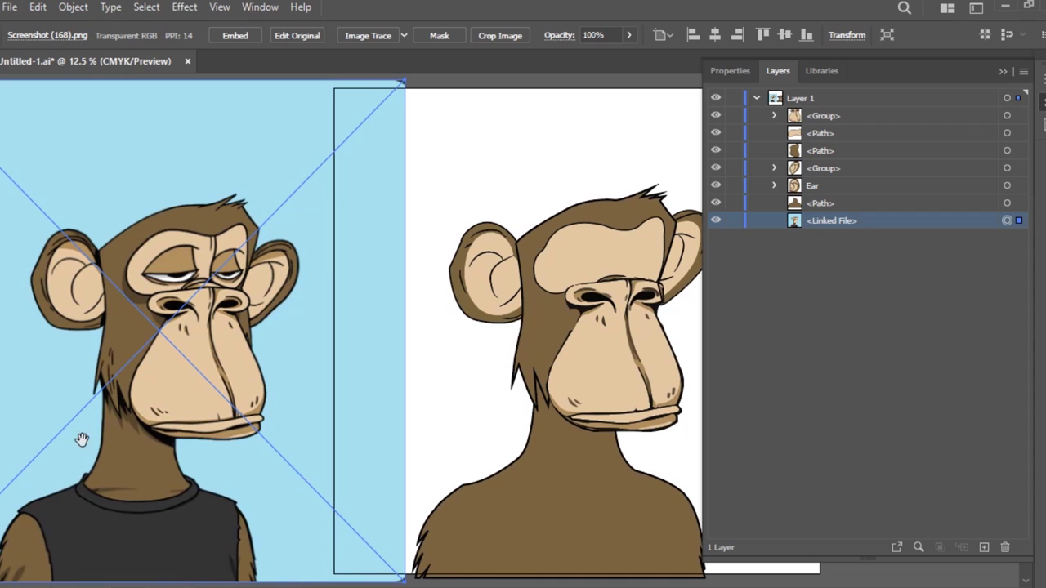
{"action": "left_click", "coordinate": [1003, 71]}
{"action": "left_click_drag", "start_coordinate": [486, 291], "coordinate": [633, 280]}
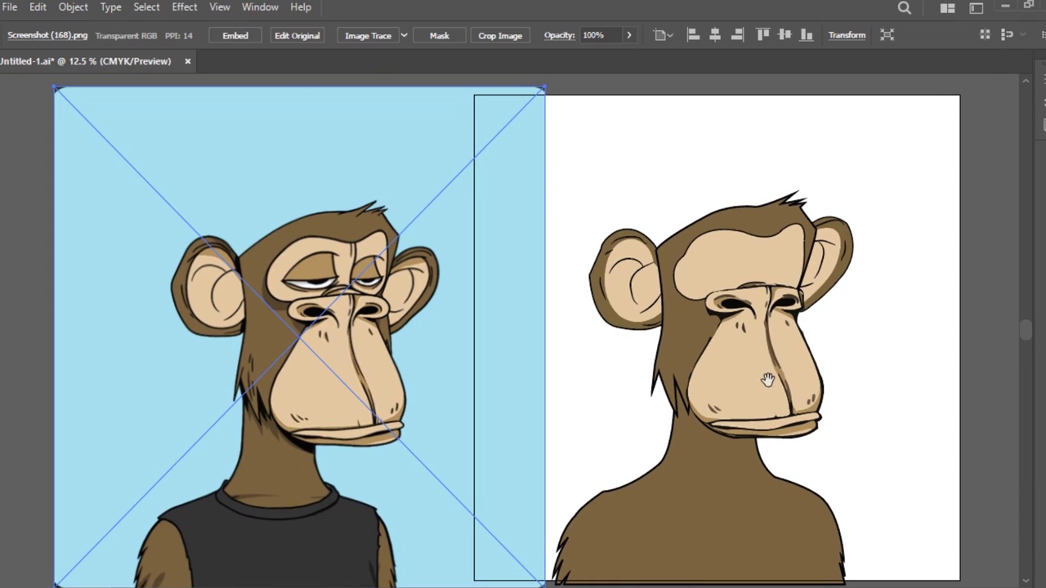